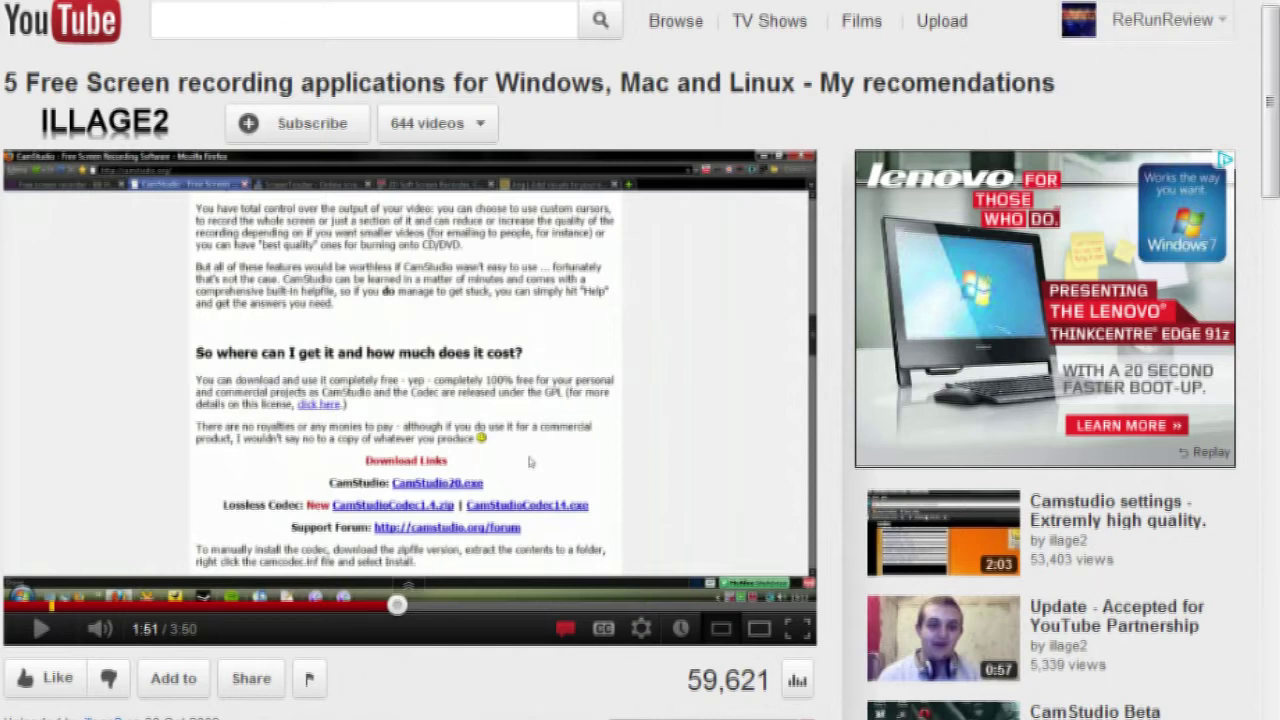
# - Search the web for "my crysis sdk"
pyautogui.write('m')
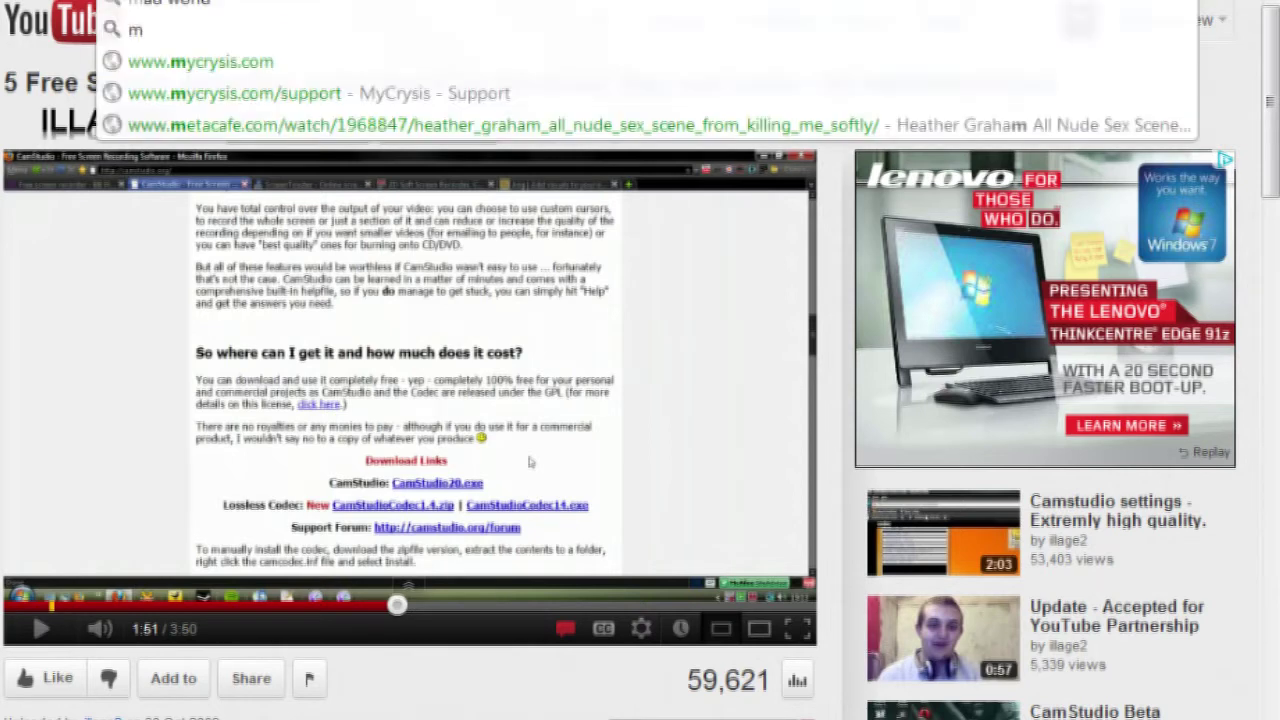
pyautogui.write('y crysis')
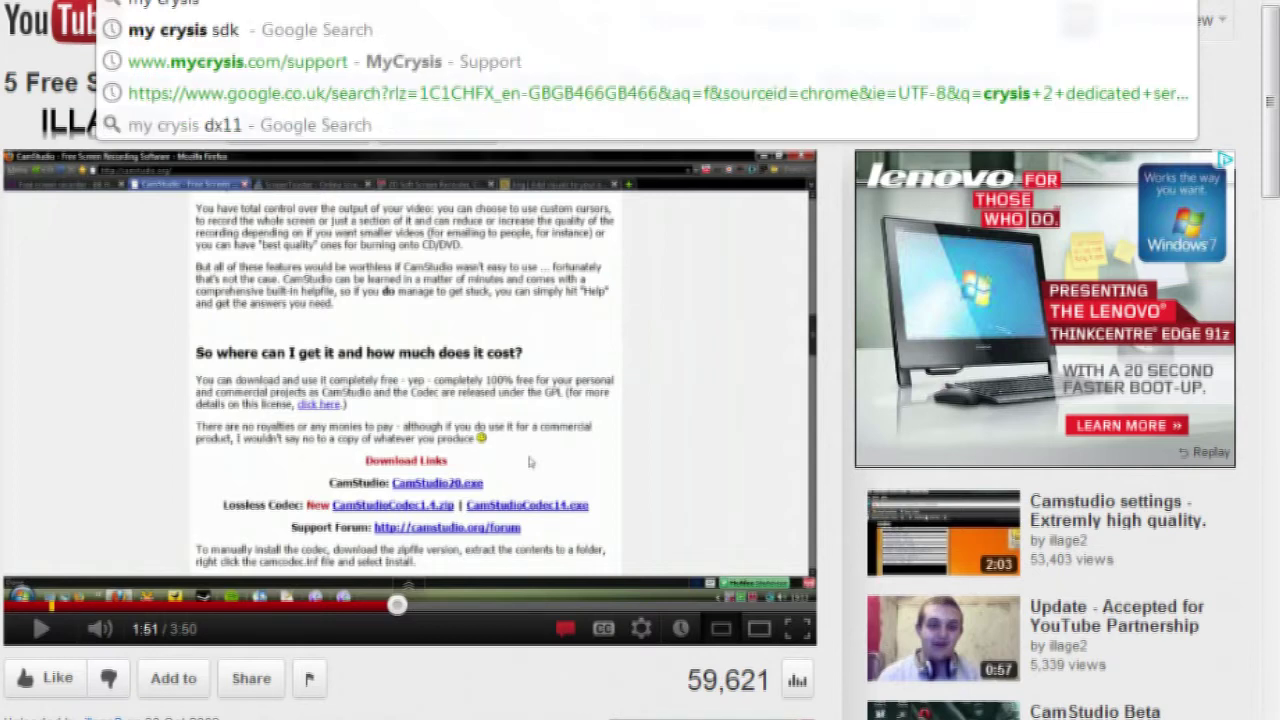
pyautogui.write(' sd')
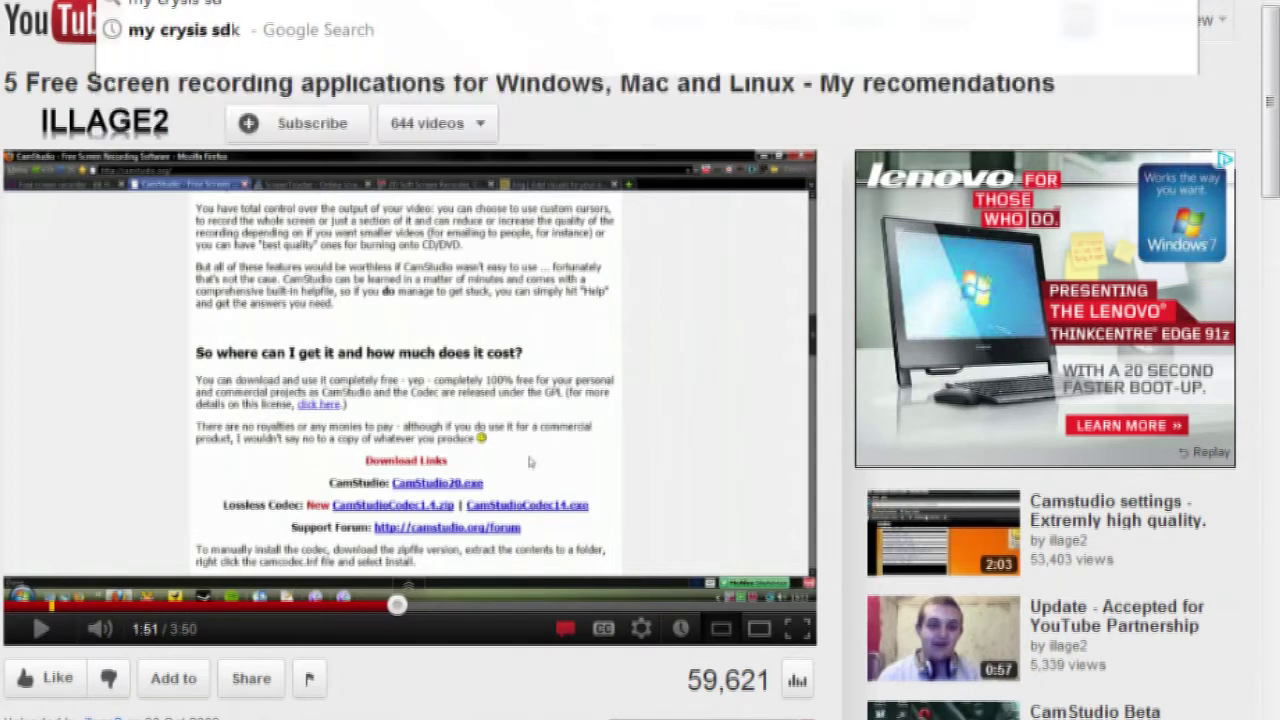
pyautogui.write('k')
pyautogui.press('Return')
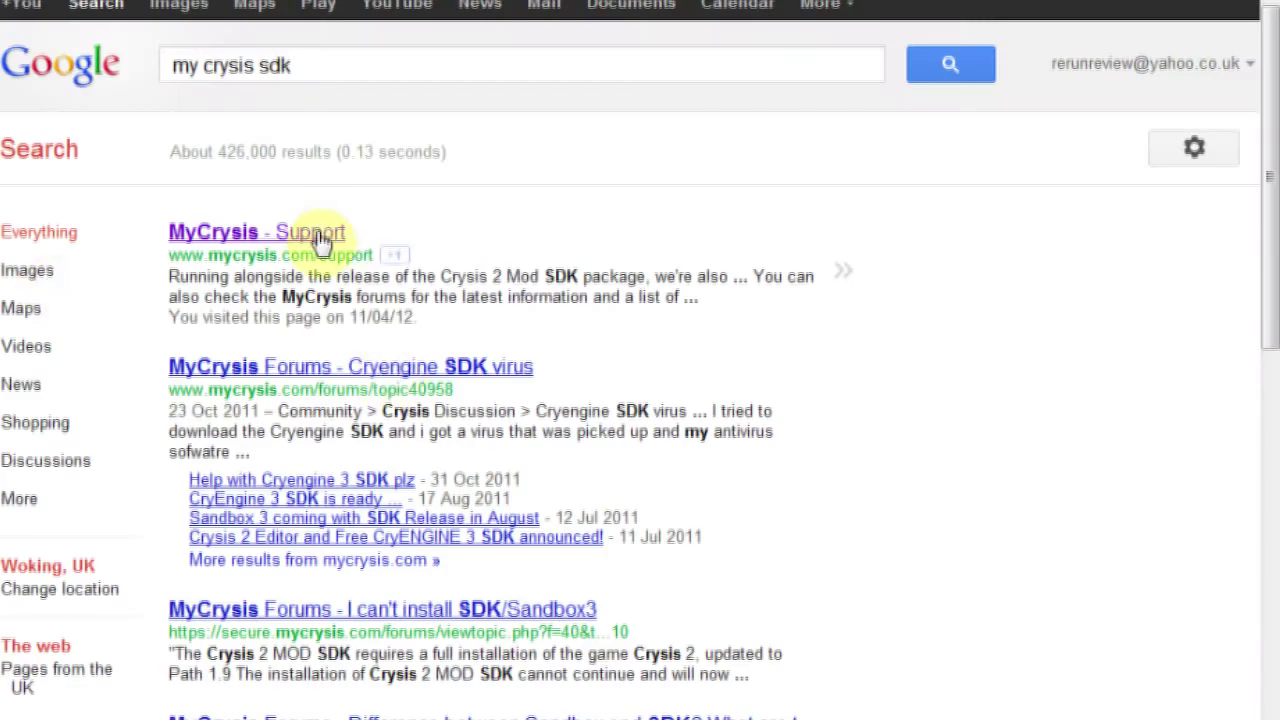
# - Open the MyCrysis Support page from the search results and look over the Crysis 2 Community Dedicated Server download
pyautogui.click(318, 238)
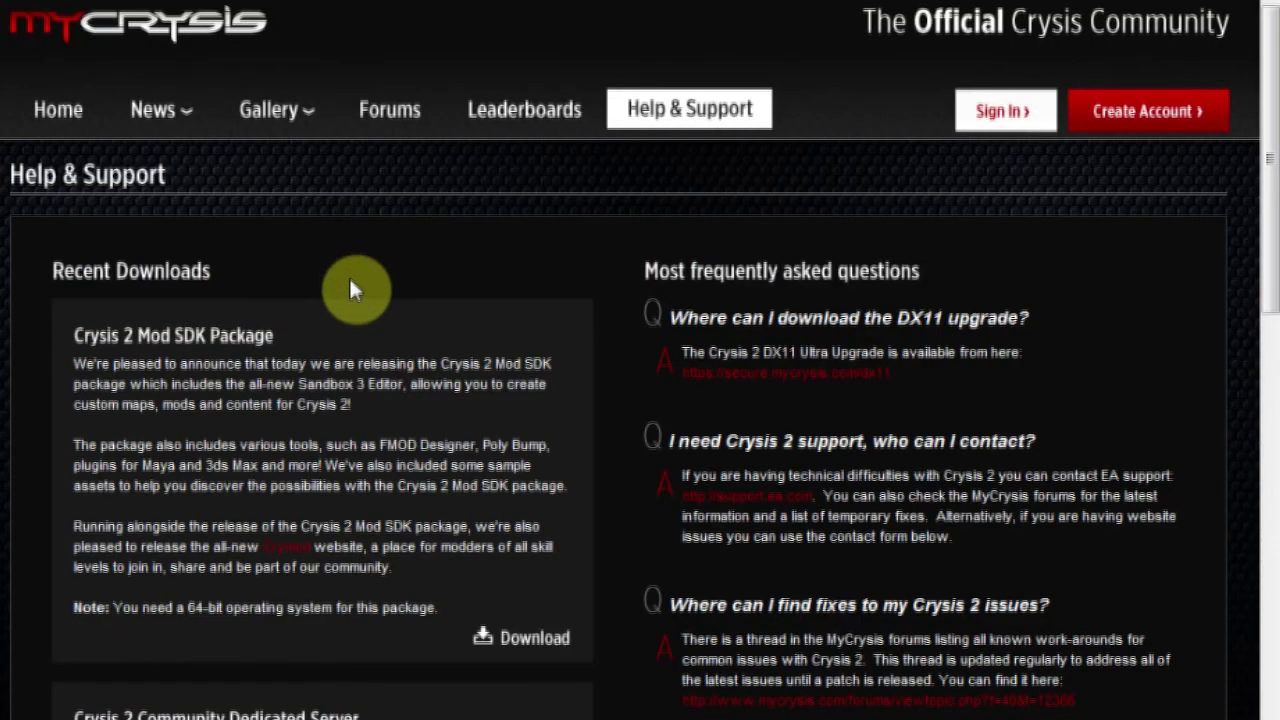
pyautogui.scroll(-4, 349, 289)
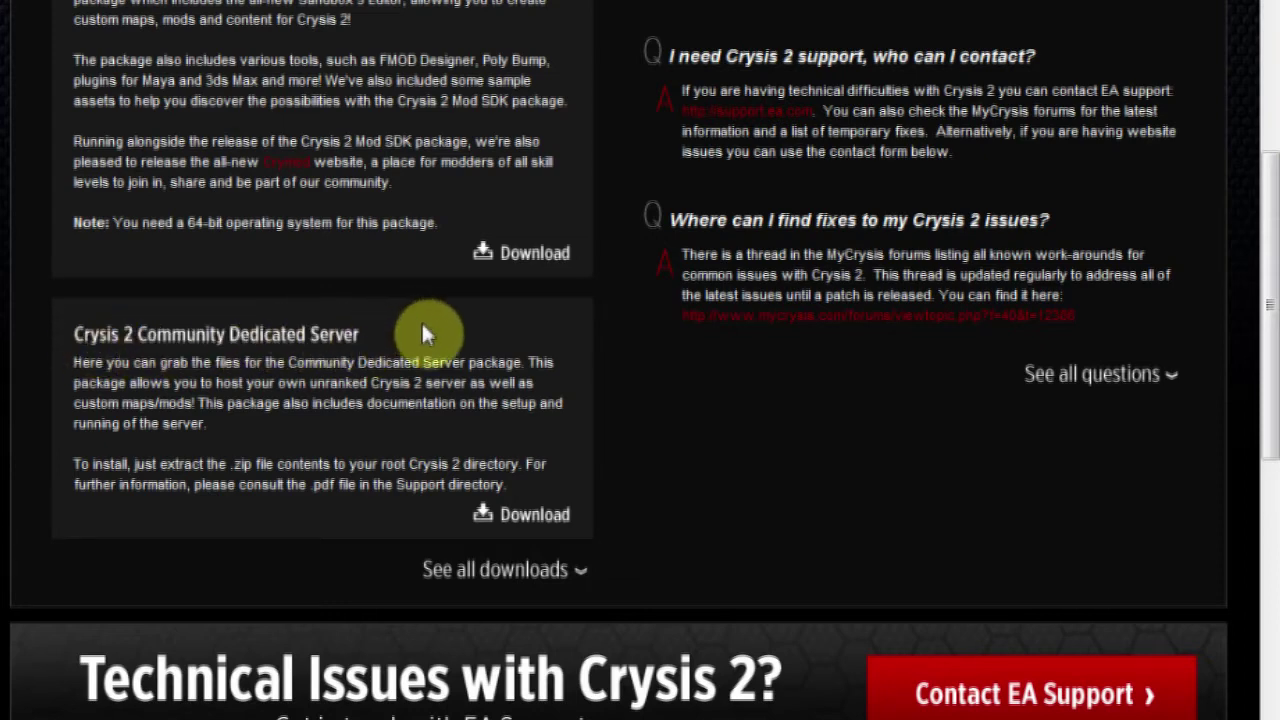
pyautogui.scroll(4, 422, 330)
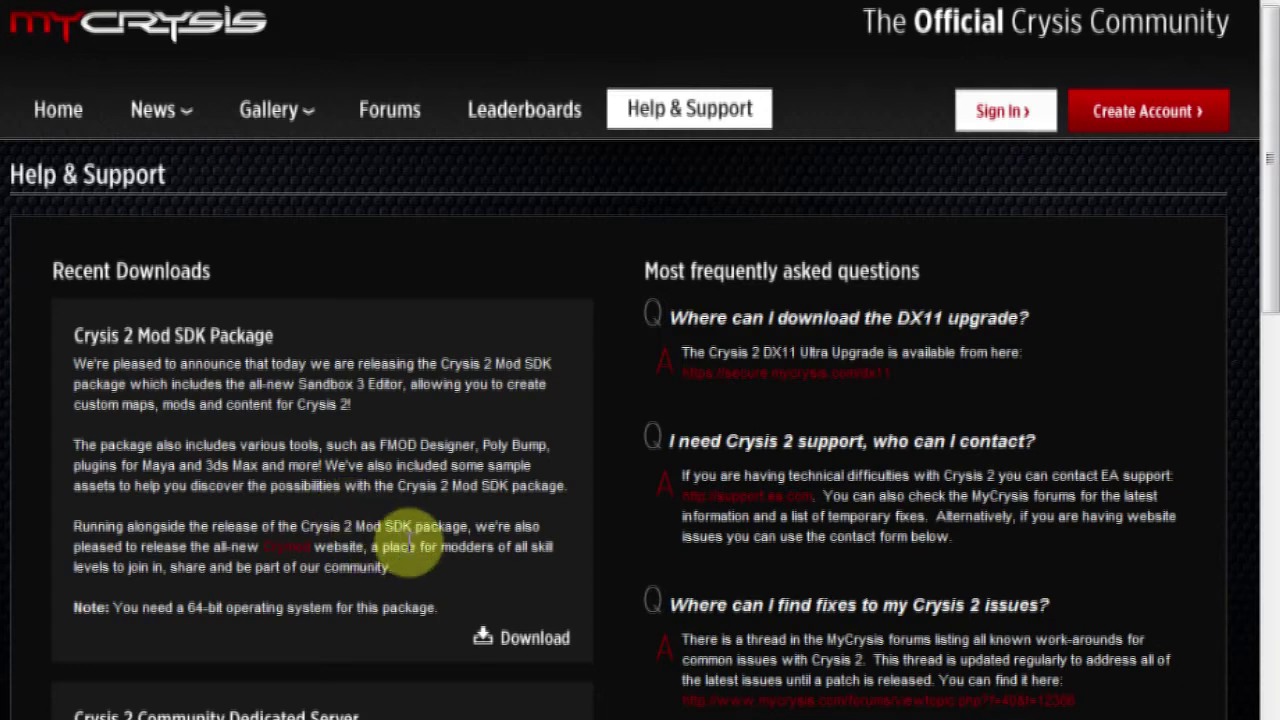
pyautogui.scroll(-3, 420, 555)
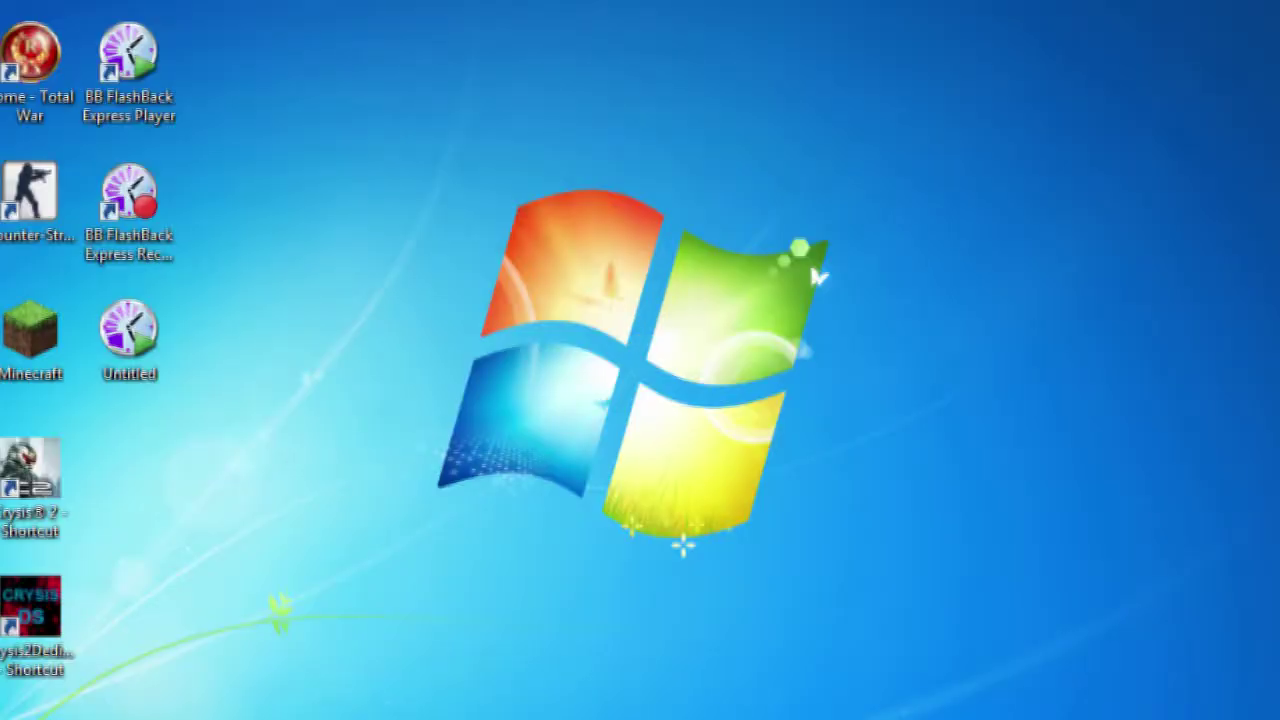
# - Open the crysis_2_communitydedicatedserver_1.9 archive from the Downloads folder and dismiss the WinRAR licence notice
pyautogui.press('super')
pyautogui.click(328, 297)
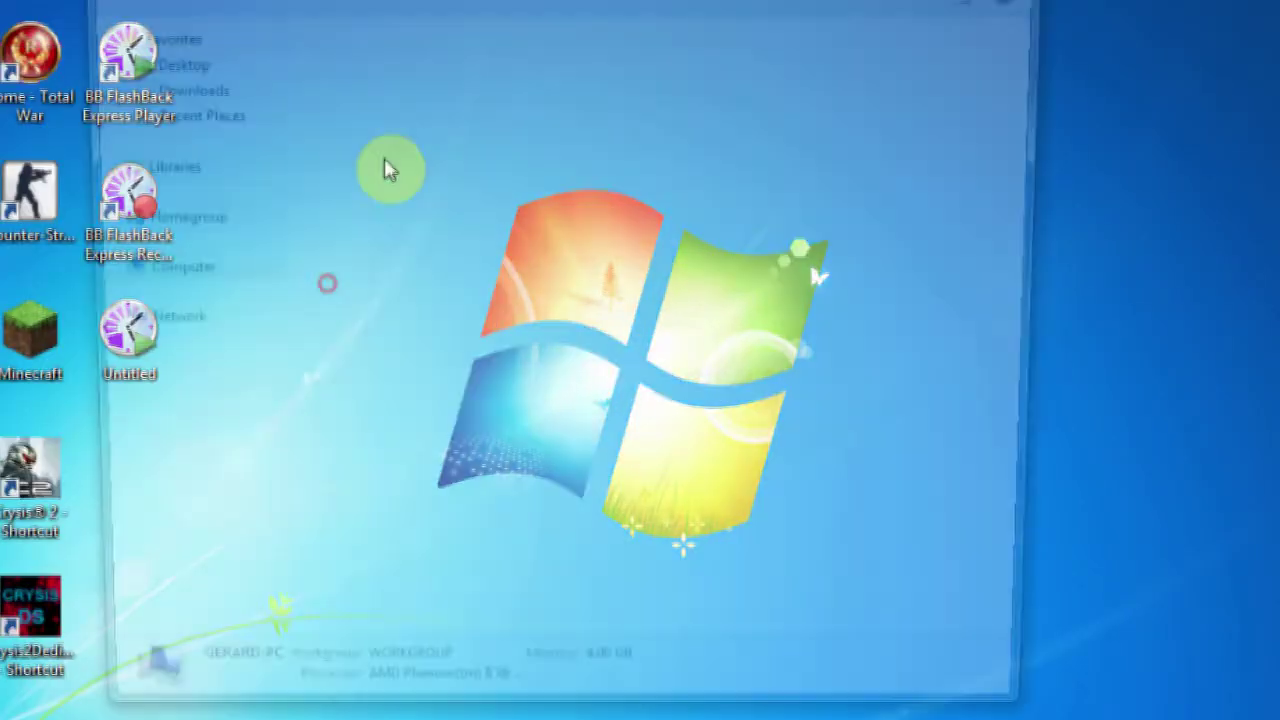
pyautogui.click(165, 86)
pyautogui.click(423, 168)
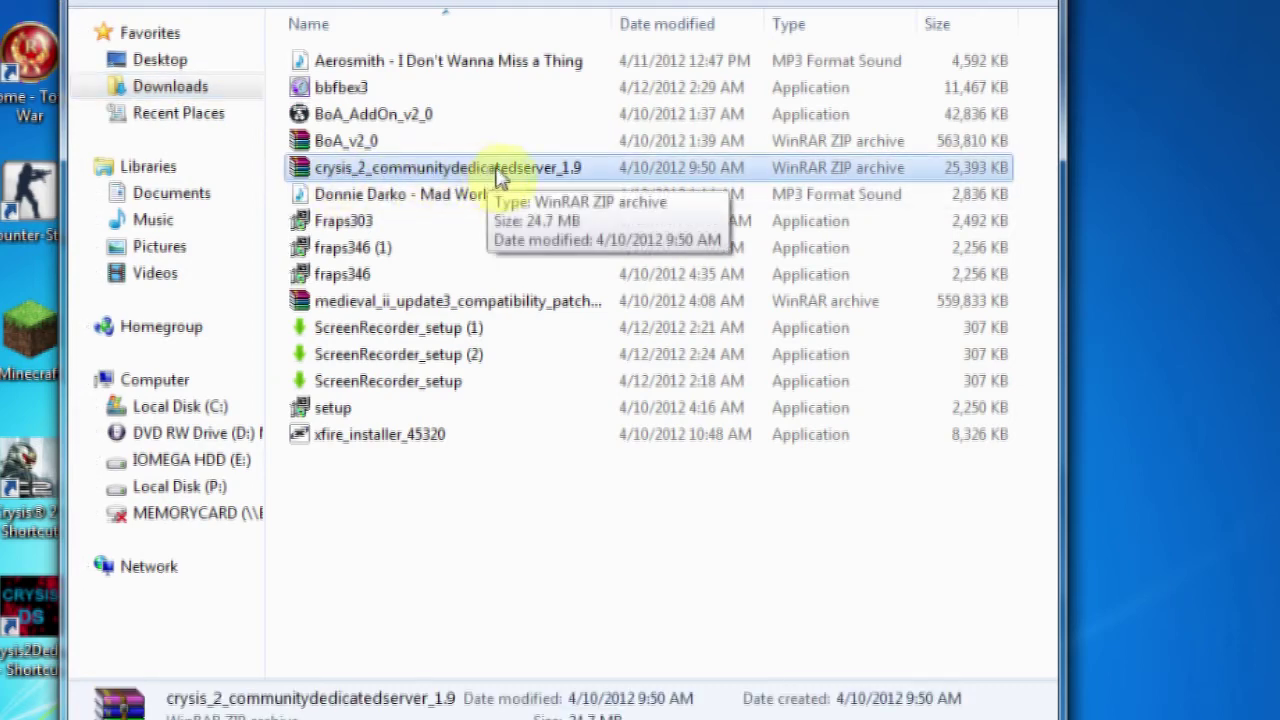
pyautogui.doubleClick(566, 180)
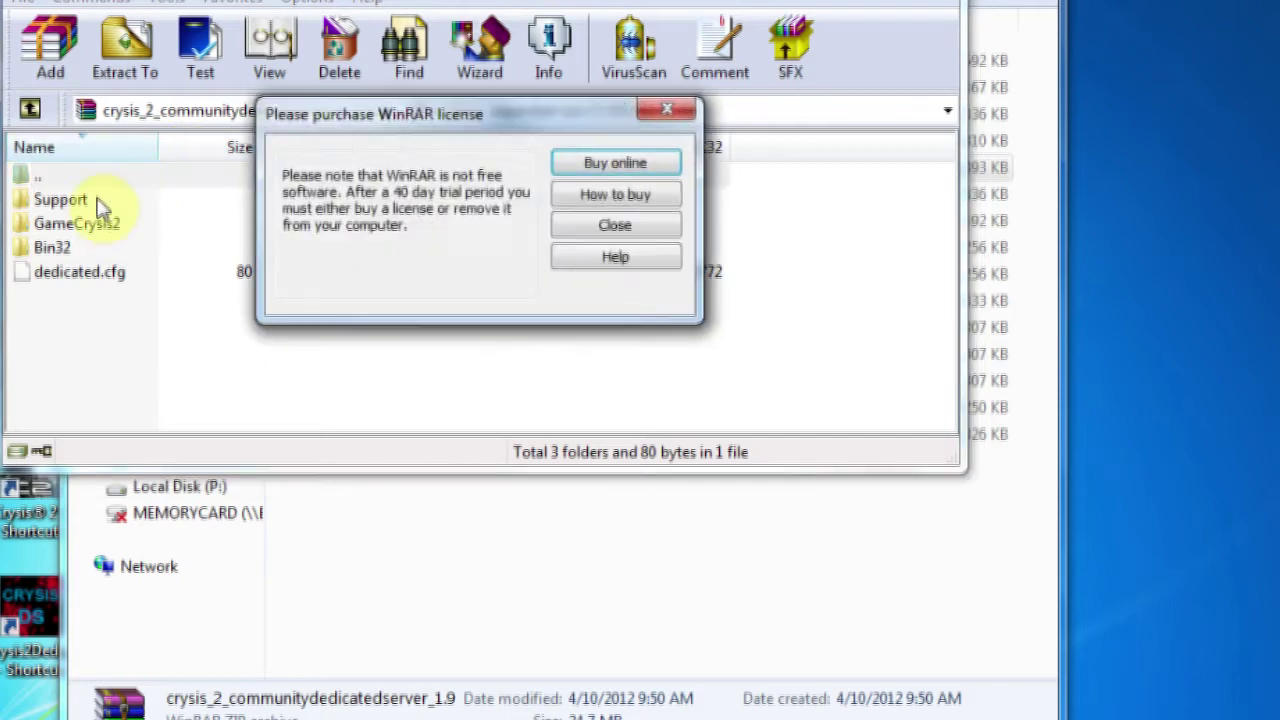
pyautogui.click(640, 224)
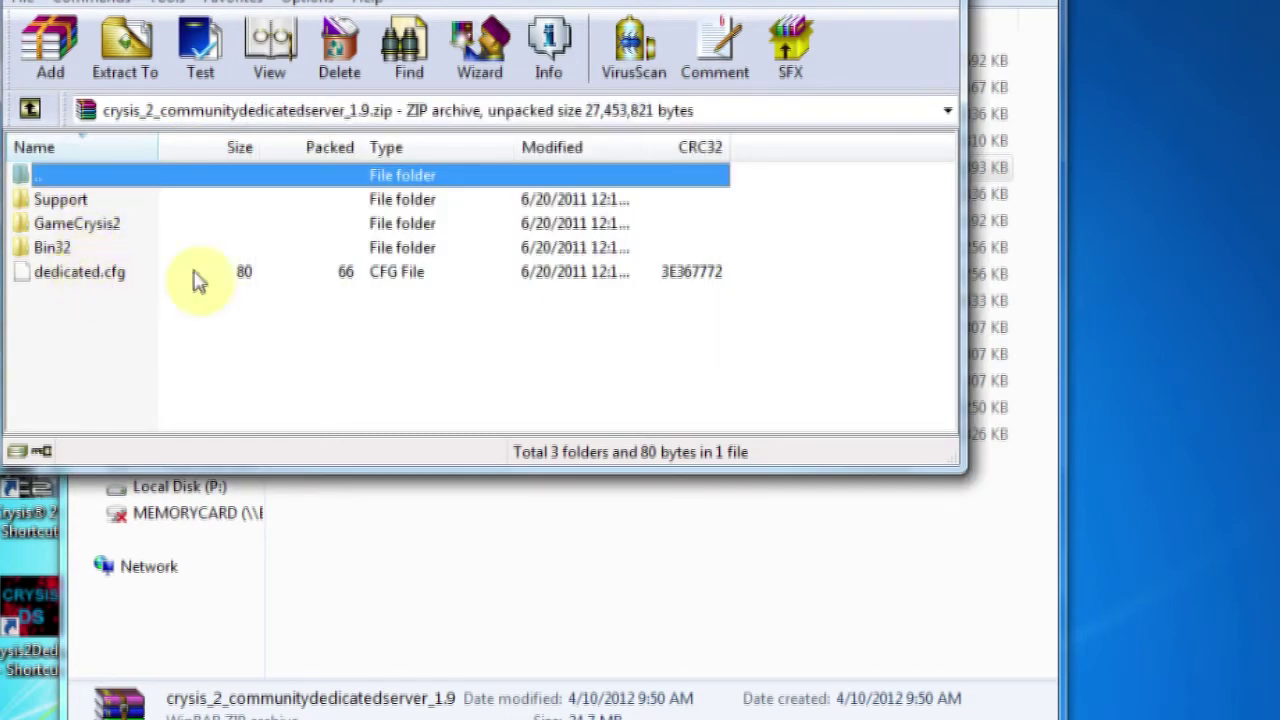
# - Open the Crysis 2 installation folder under games on IOMEGA HDD (E:) in a new Explorer window and place it beside the archive
pyautogui.hotkey('alt', 'Tab')
pyautogui.hotkey('alt', 'Tab')
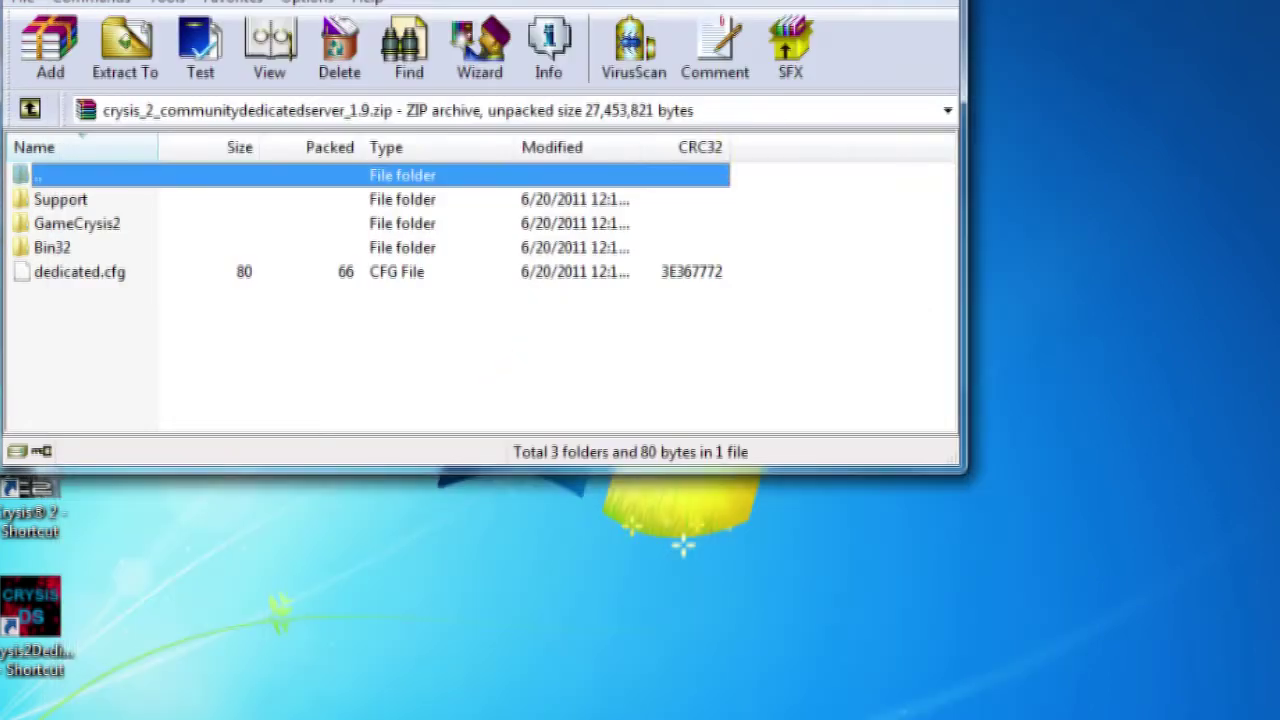
pyautogui.press('super')
pyautogui.press('Escape')
pyautogui.press('super+e')
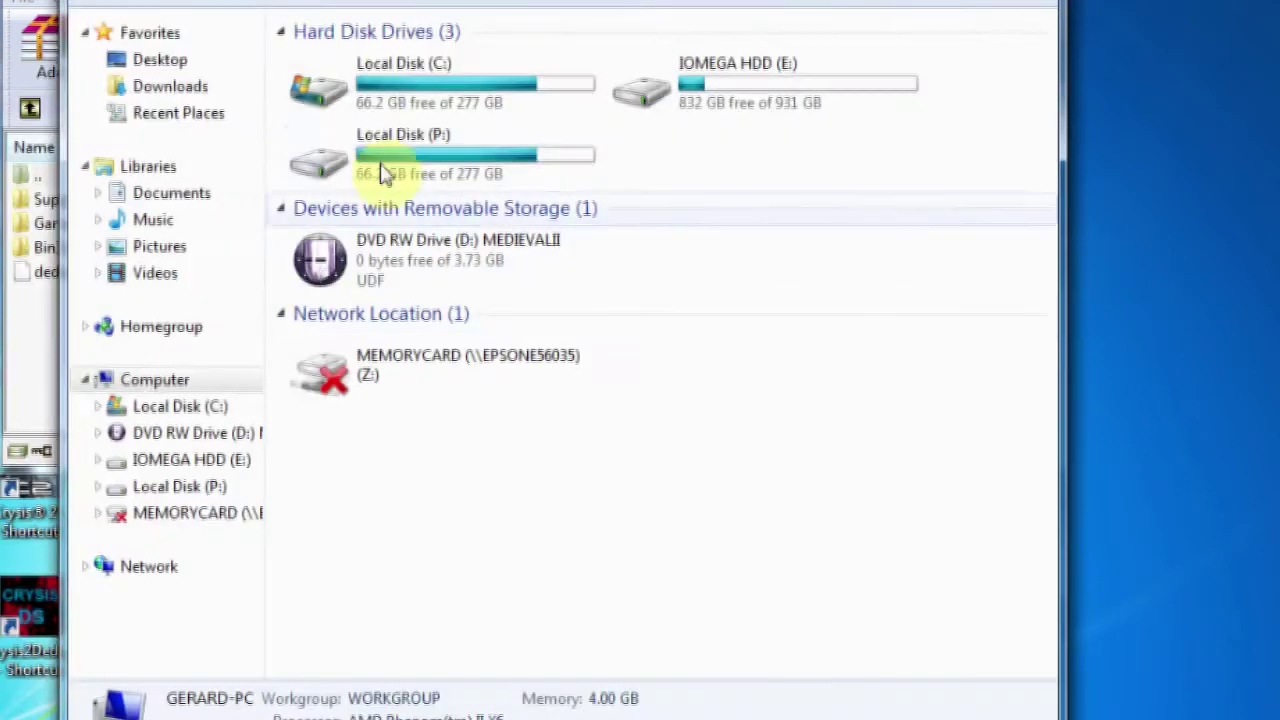
pyautogui.doubleClick(690, 88)
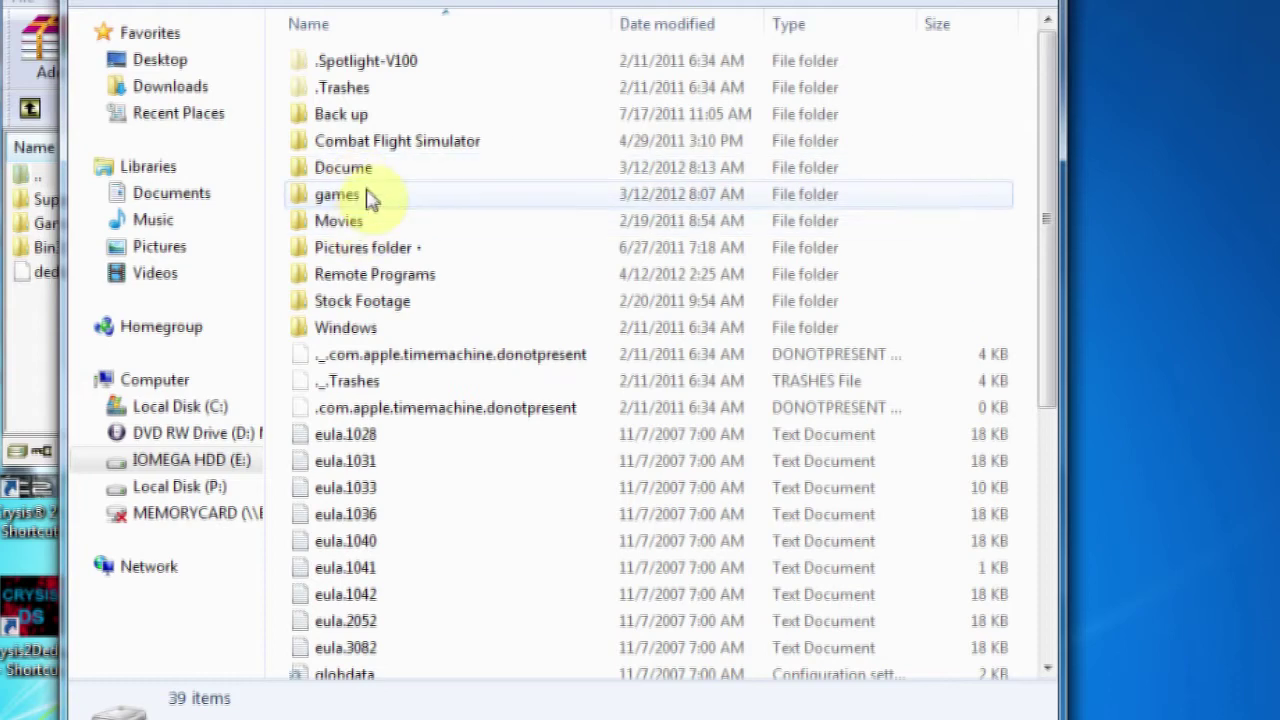
pyautogui.doubleClick(366, 195)
pyautogui.doubleClick(371, 144)
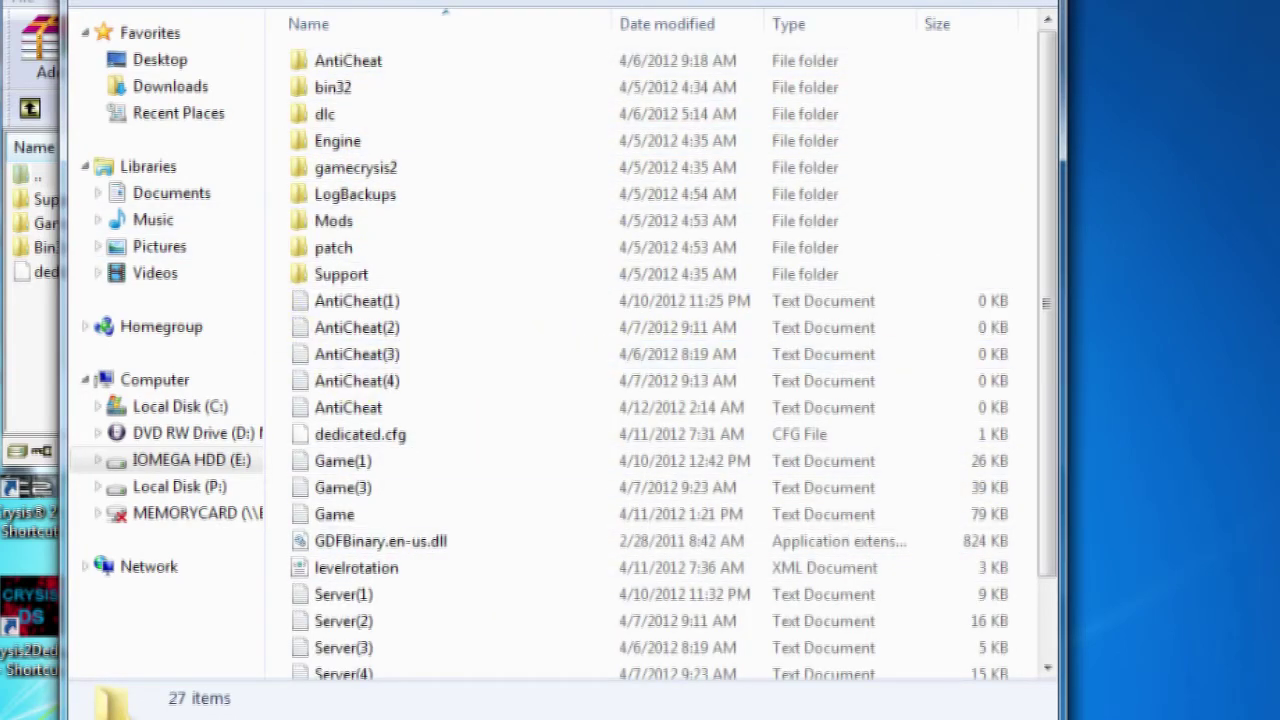
pyautogui.moveTo(300, 4); pyautogui.dragTo(612, 0)
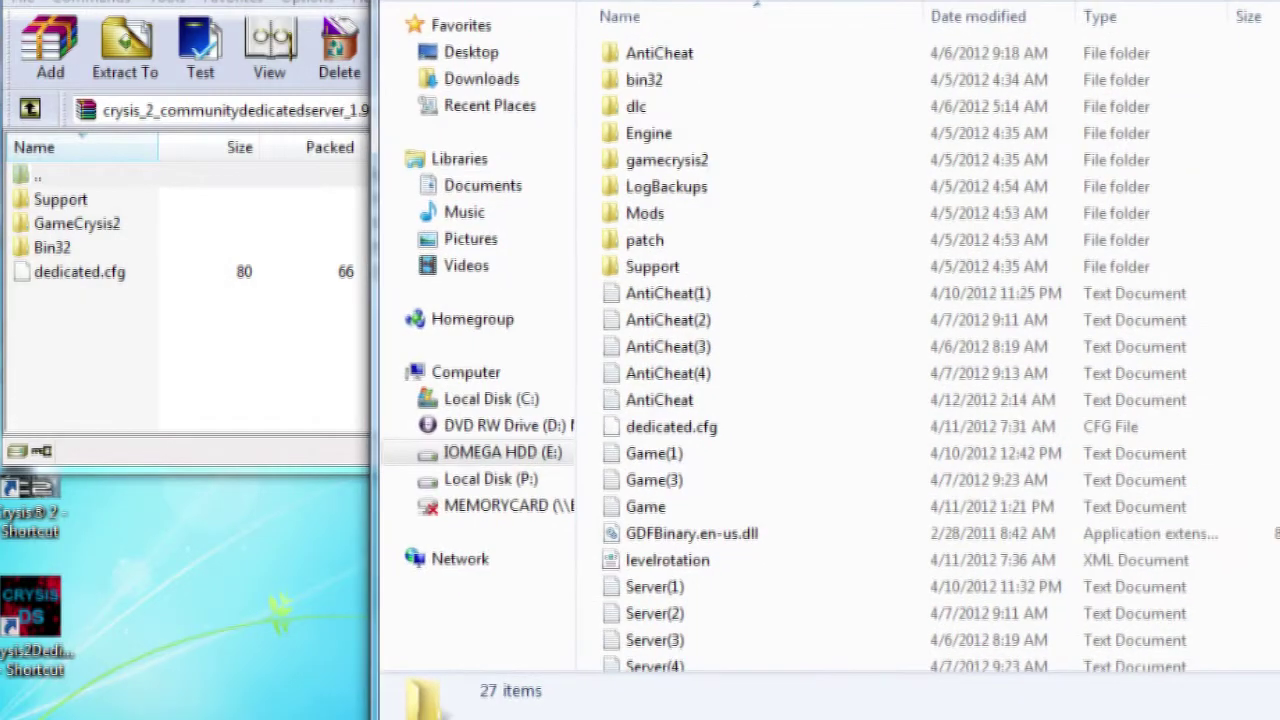
# - Compare the Scripts folder inside the archive's GameCrysis2 folder with the installation's gamecrysis2 folder, and return both windows to their root
pyautogui.click(84, 225)
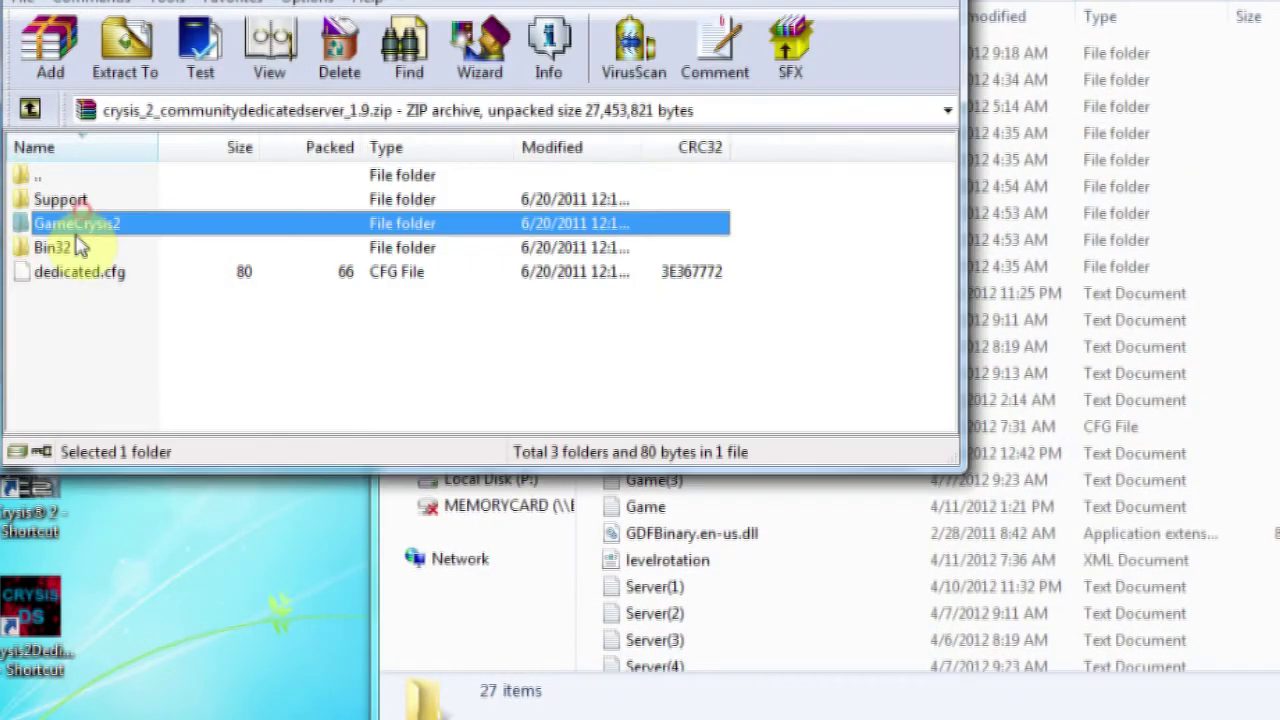
pyautogui.click(843, 586)
pyautogui.doubleClick(665, 163)
pyautogui.doubleClick(300, 228)
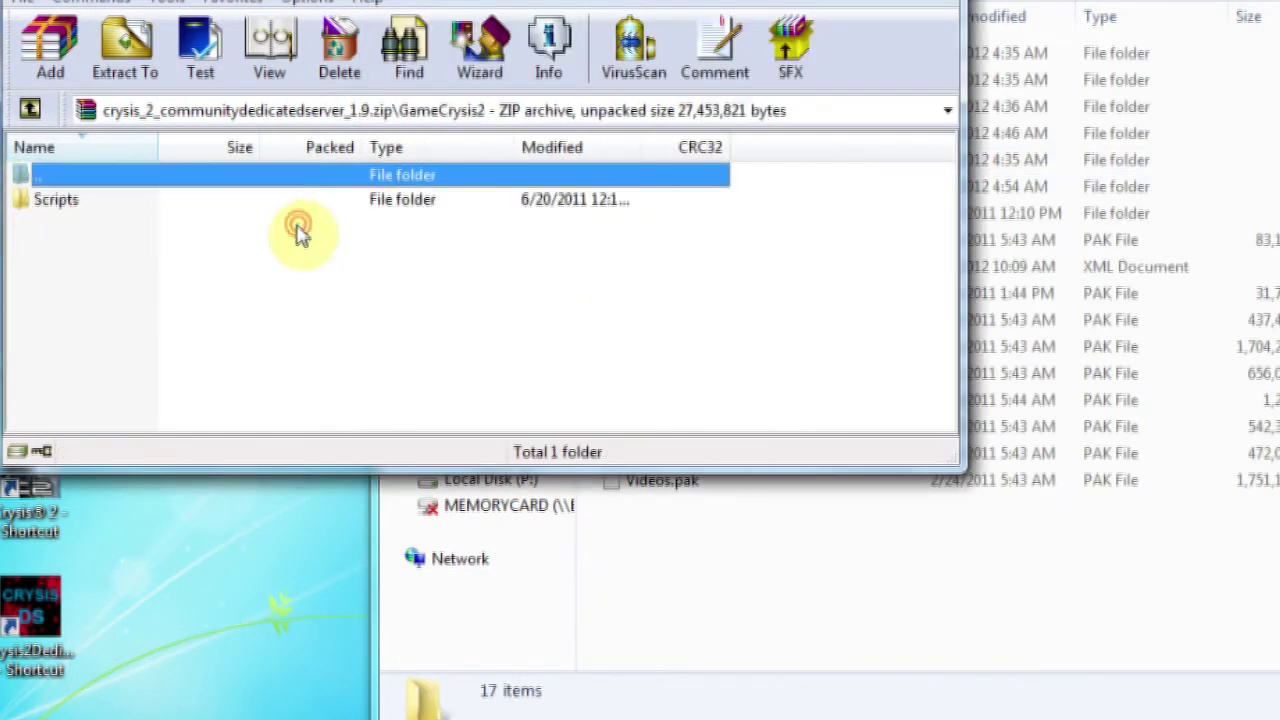
pyautogui.click(129, 200)
pyautogui.click(824, 587)
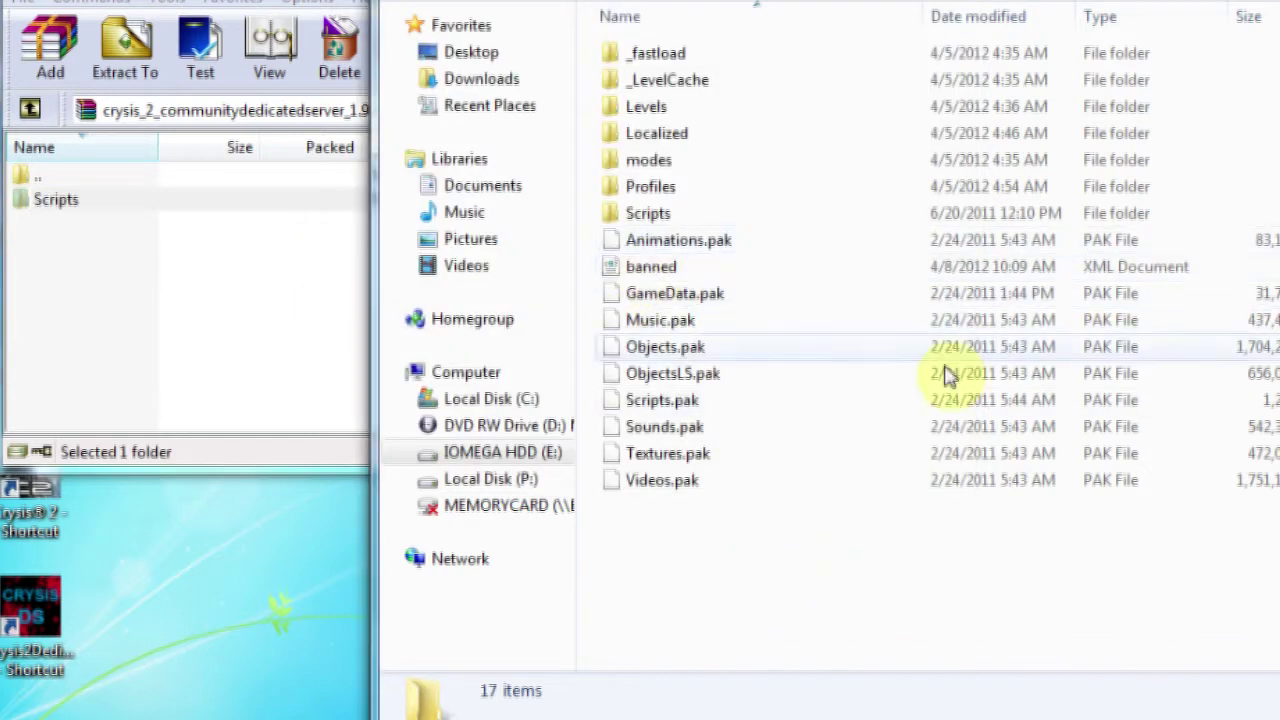
pyautogui.doubleClick(678, 213)
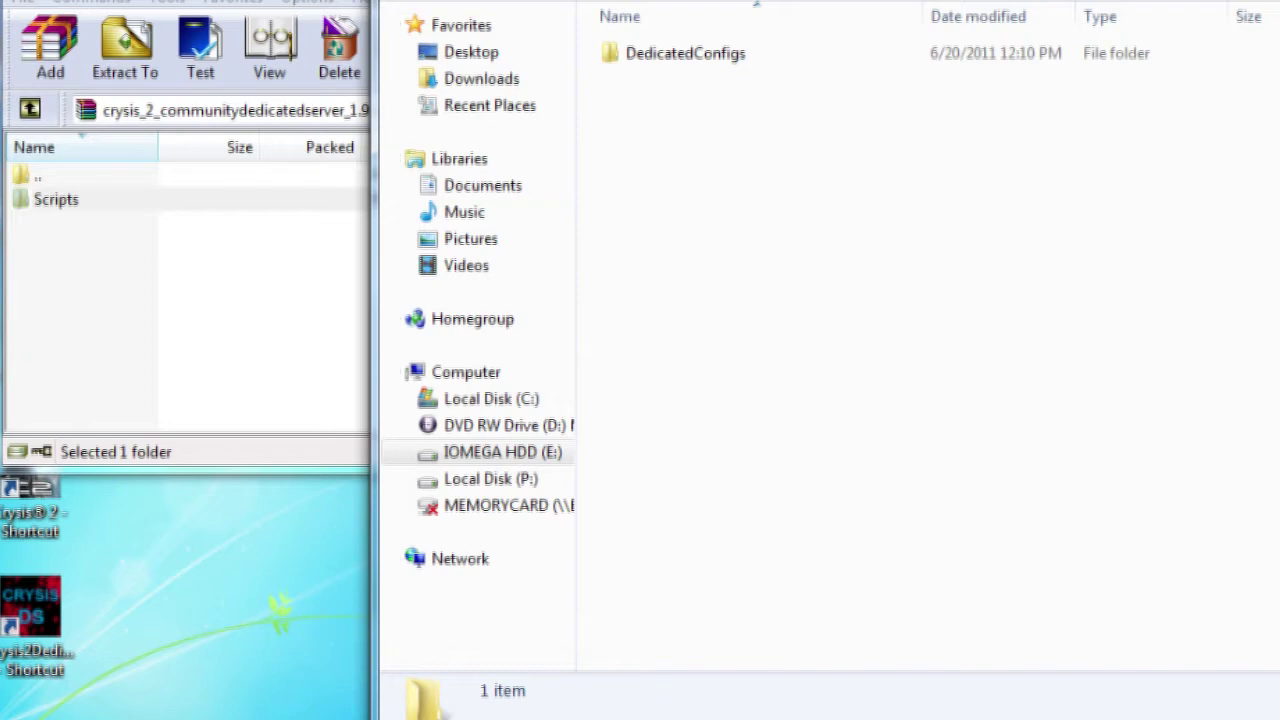
pyautogui.press('BackSpace')
pyautogui.press('BackSpace')
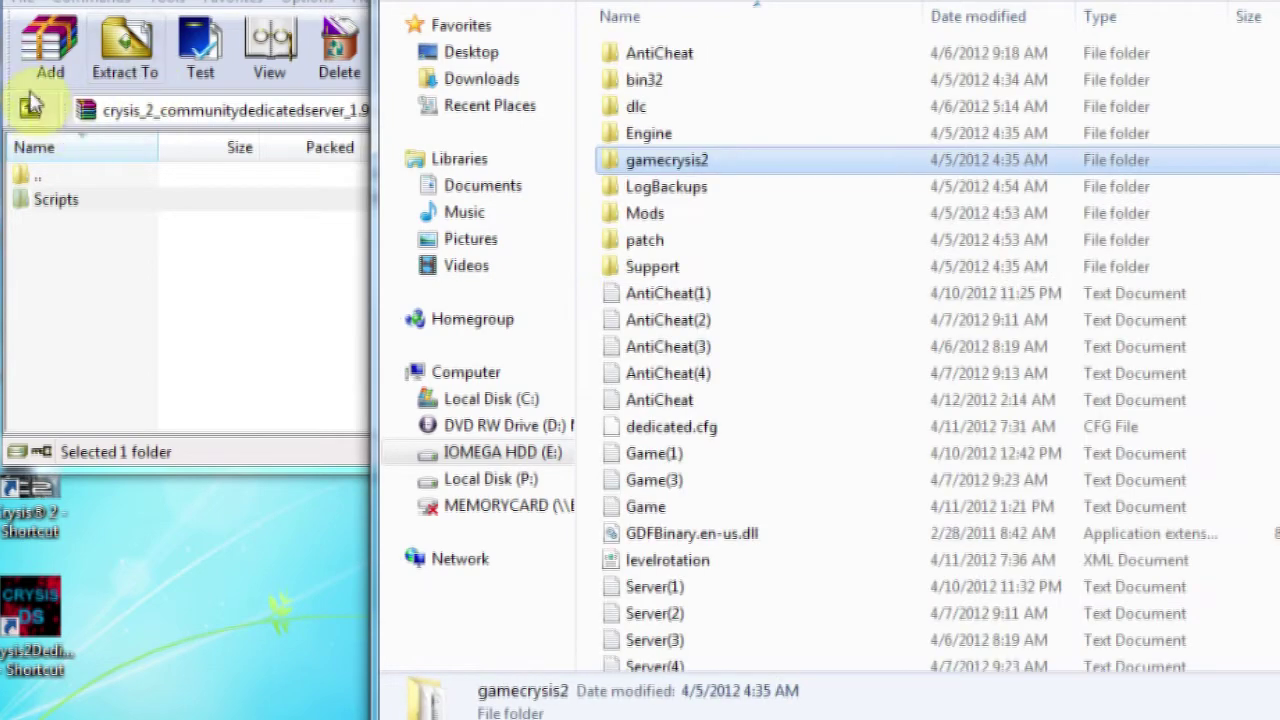
pyautogui.doubleClick(34, 175)
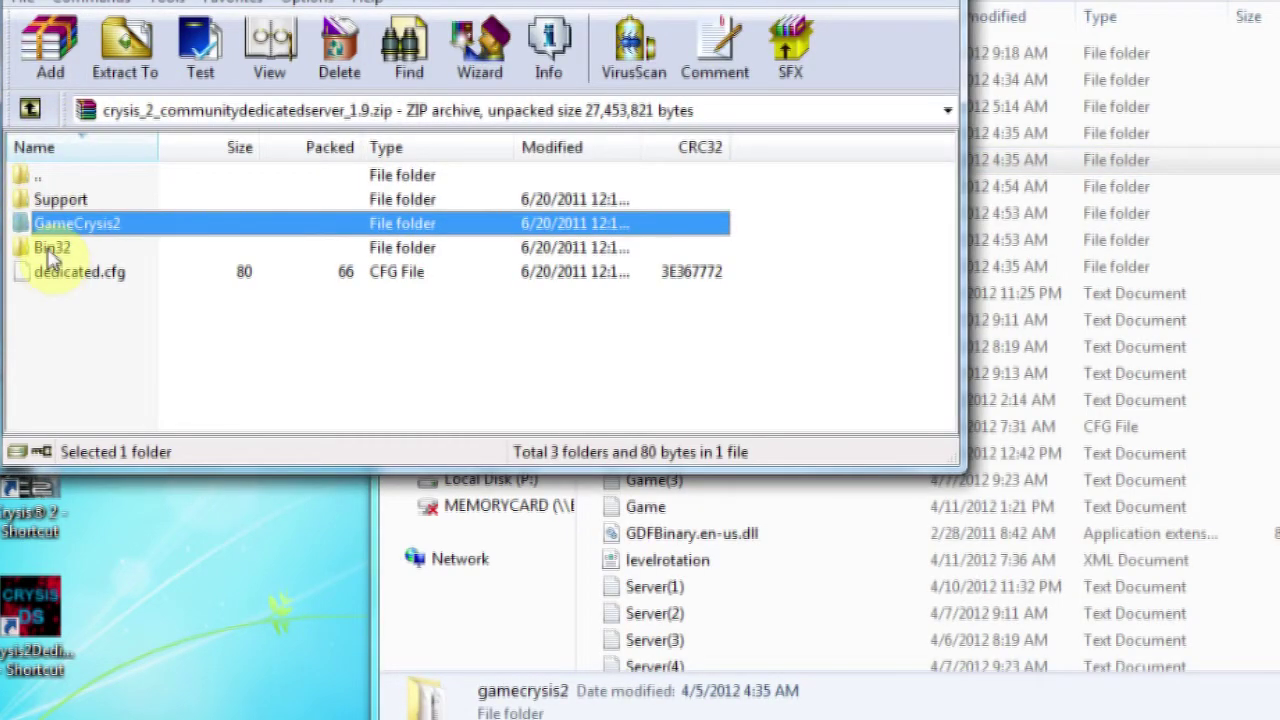
# - Compare the Crysis2DedicatedServer file in the archive's Bin32 folder with the installation's bin32 folder, and return both windows to their root
pyautogui.doubleClick(48, 248)
pyautogui.click(836, 708)
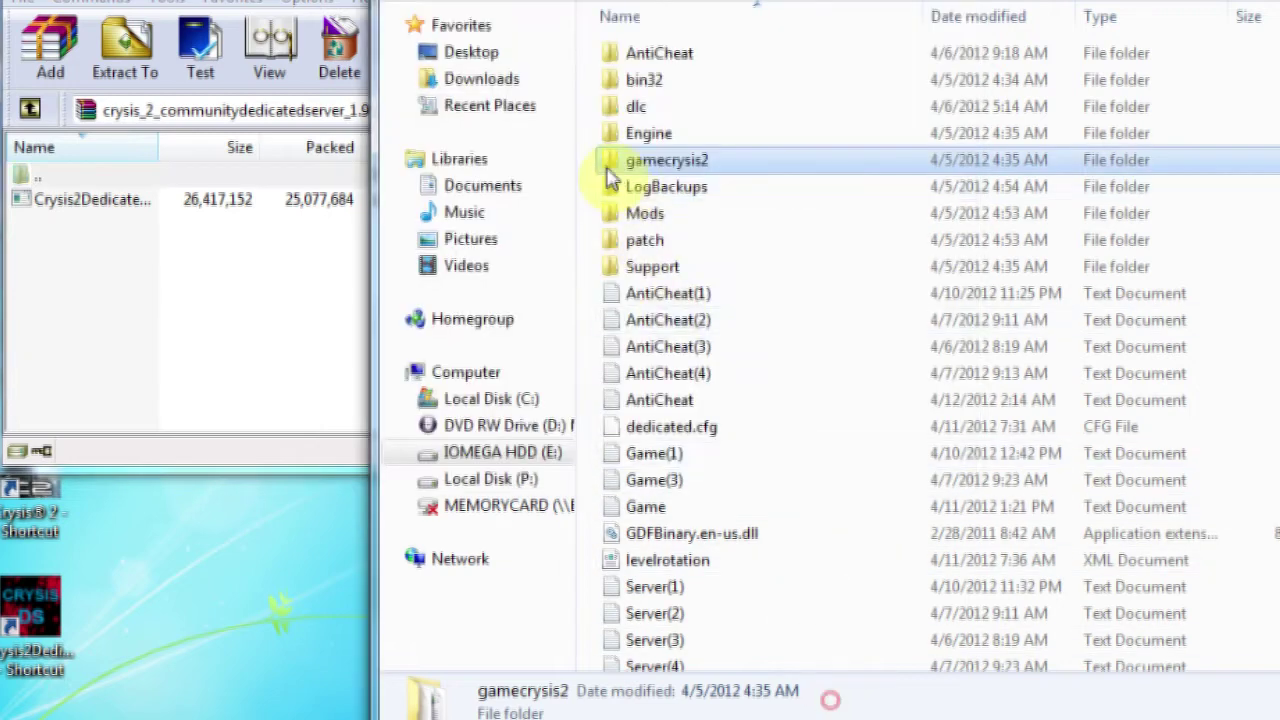
pyautogui.doubleClick(638, 80)
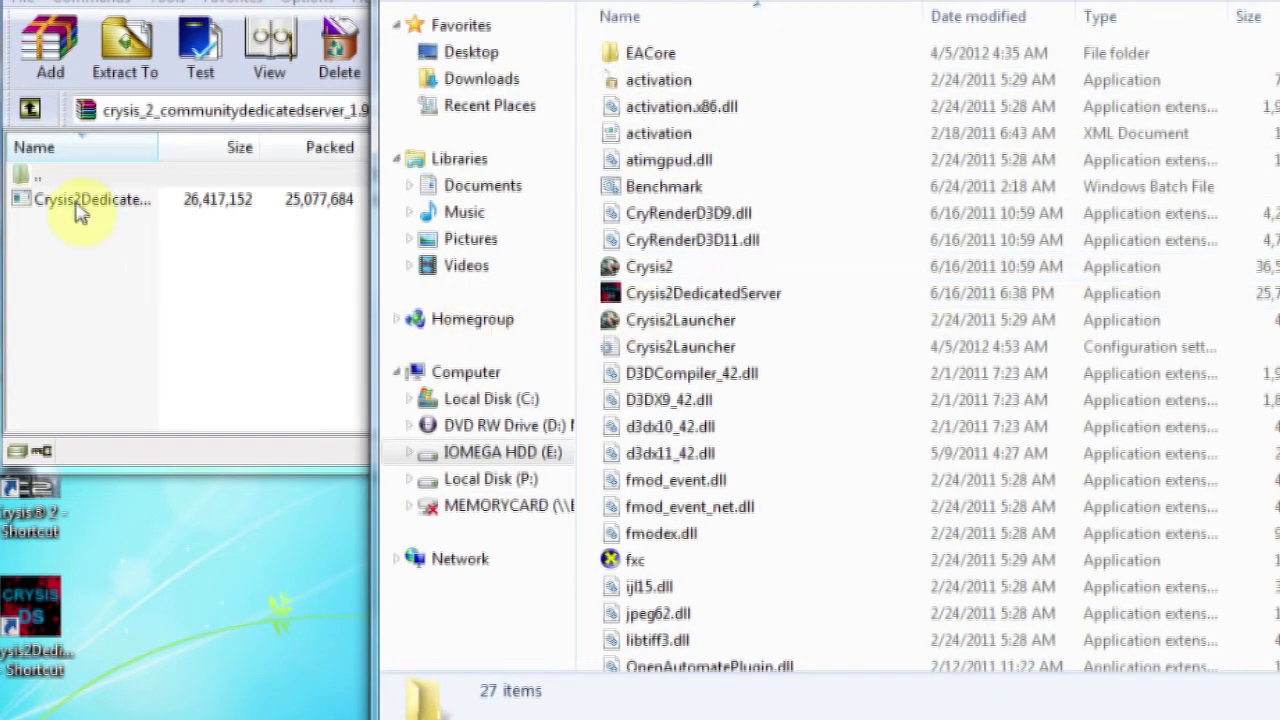
pyautogui.click(77, 203)
pyautogui.click(913, 710)
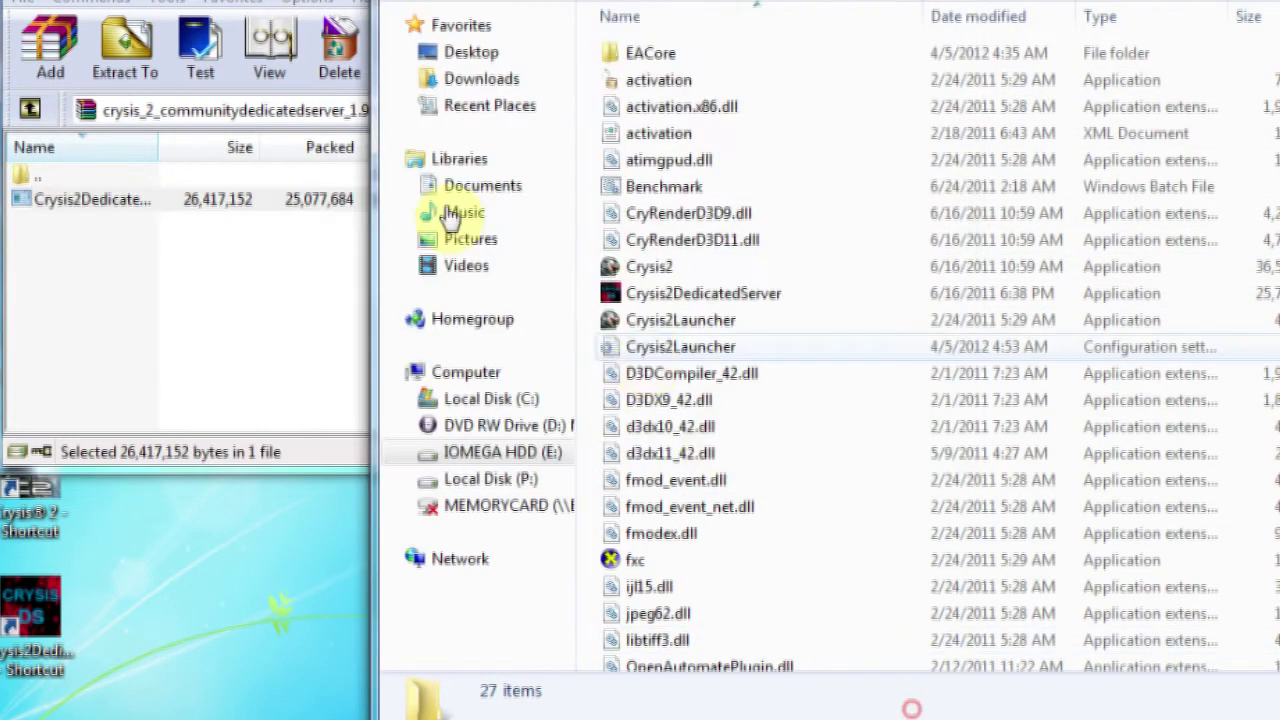
pyautogui.click(620, 293)
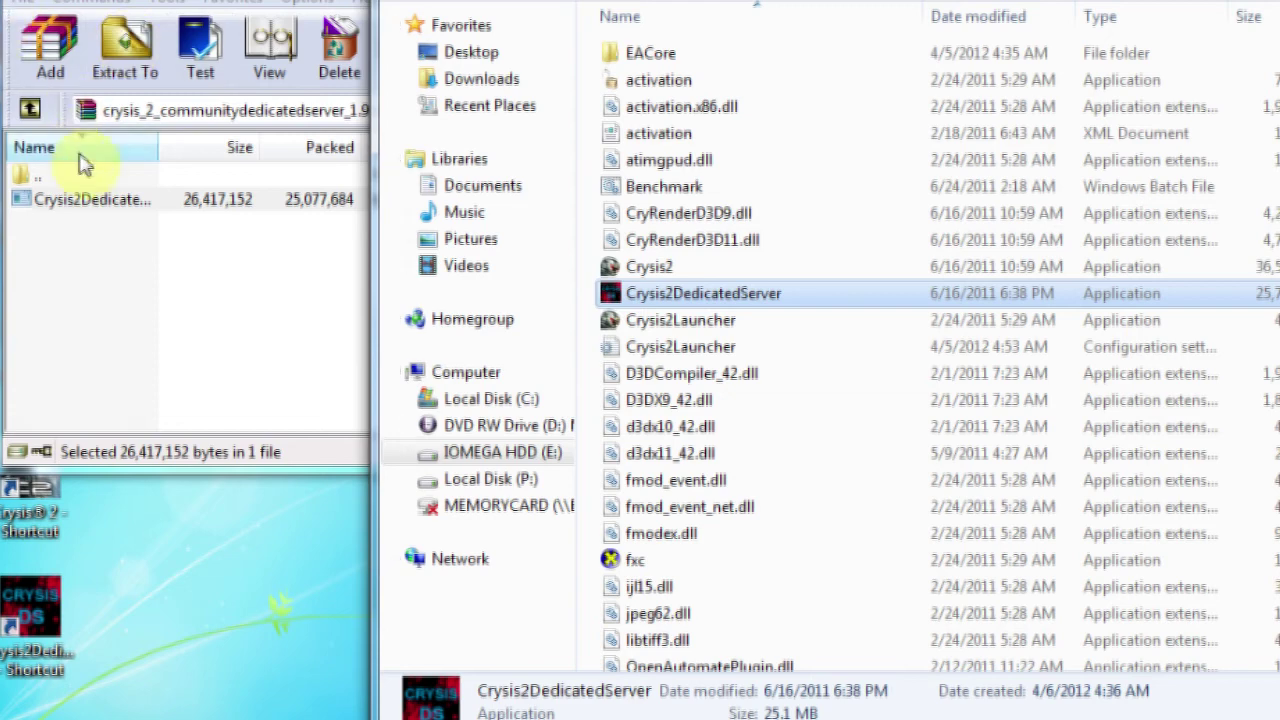
pyautogui.click(30, 108)
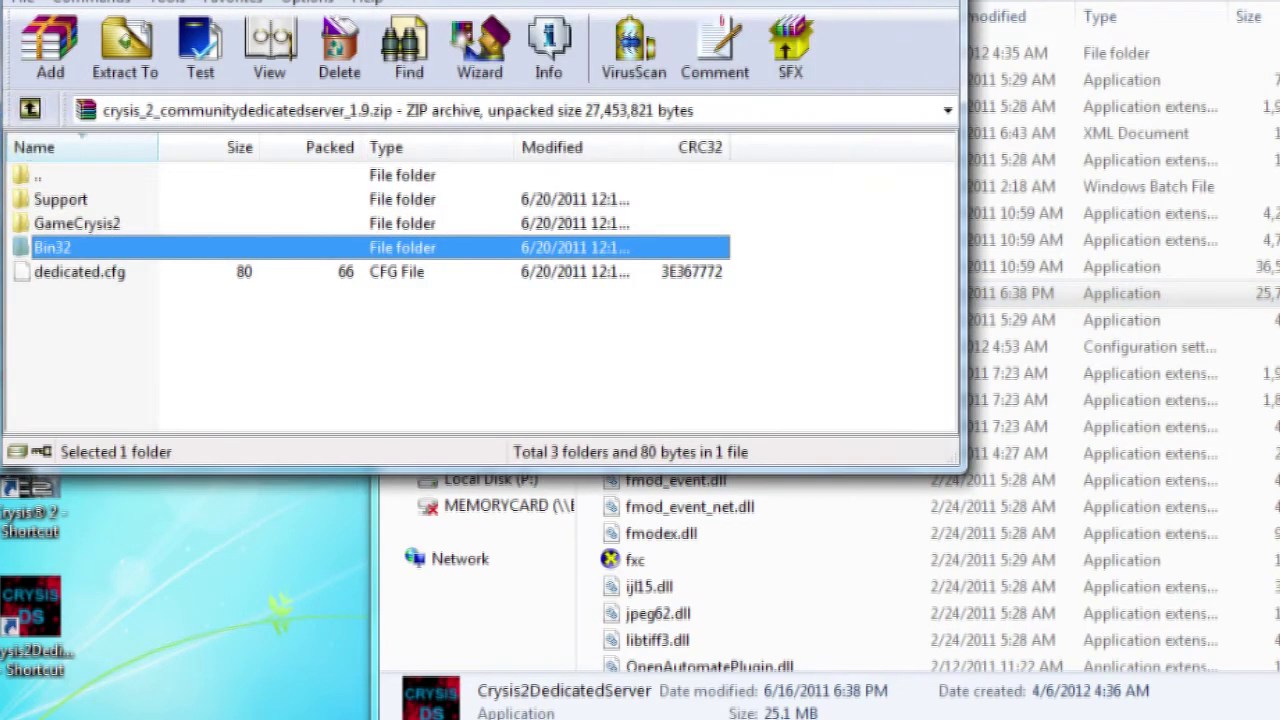
pyautogui.hotkey('alt', 'Tab')
pyautogui.press('BackSpace')
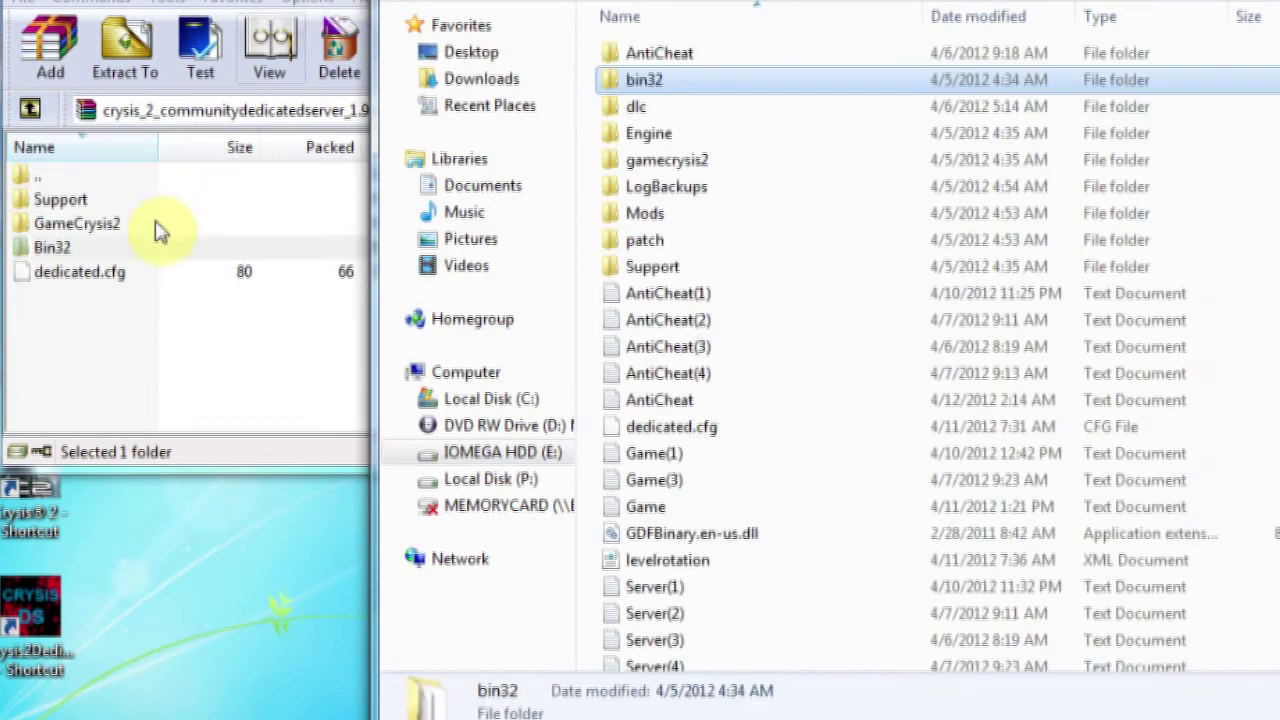
# - Locate dedicated.cfg in the archive's root and in the Crysis 2 installation's root folder
pyautogui.click(86, 275)
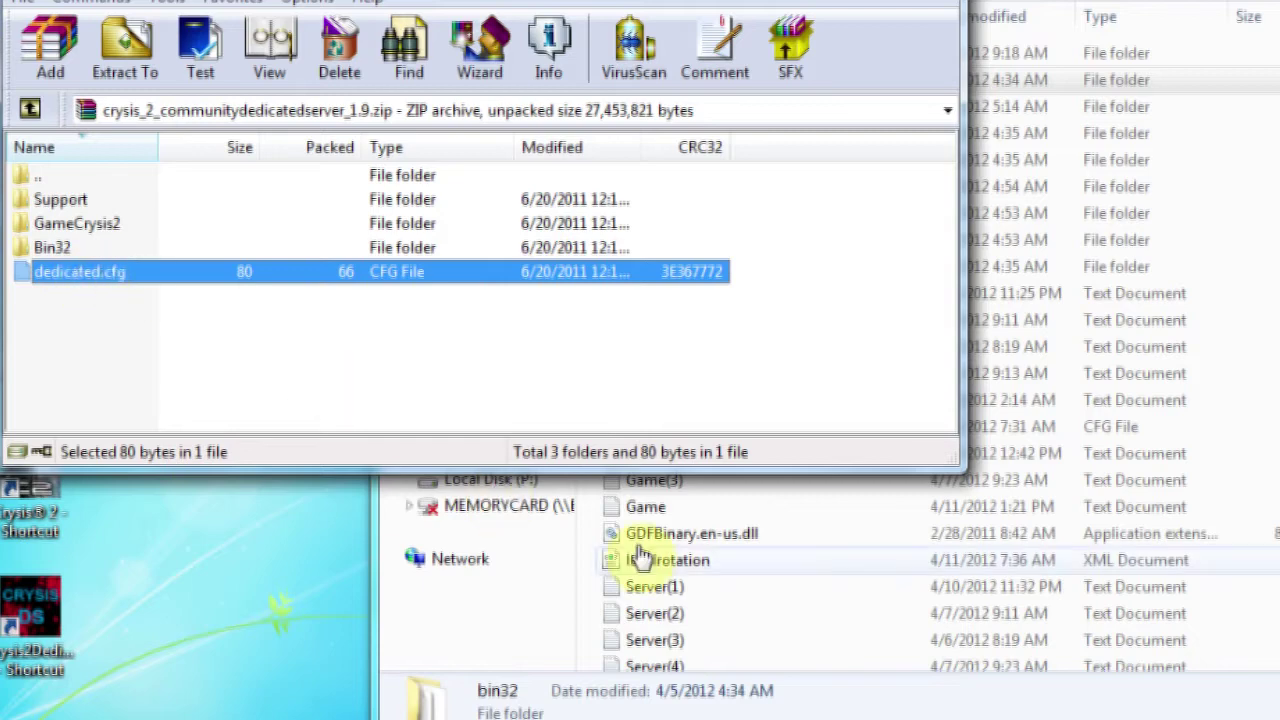
pyautogui.click(586, 588)
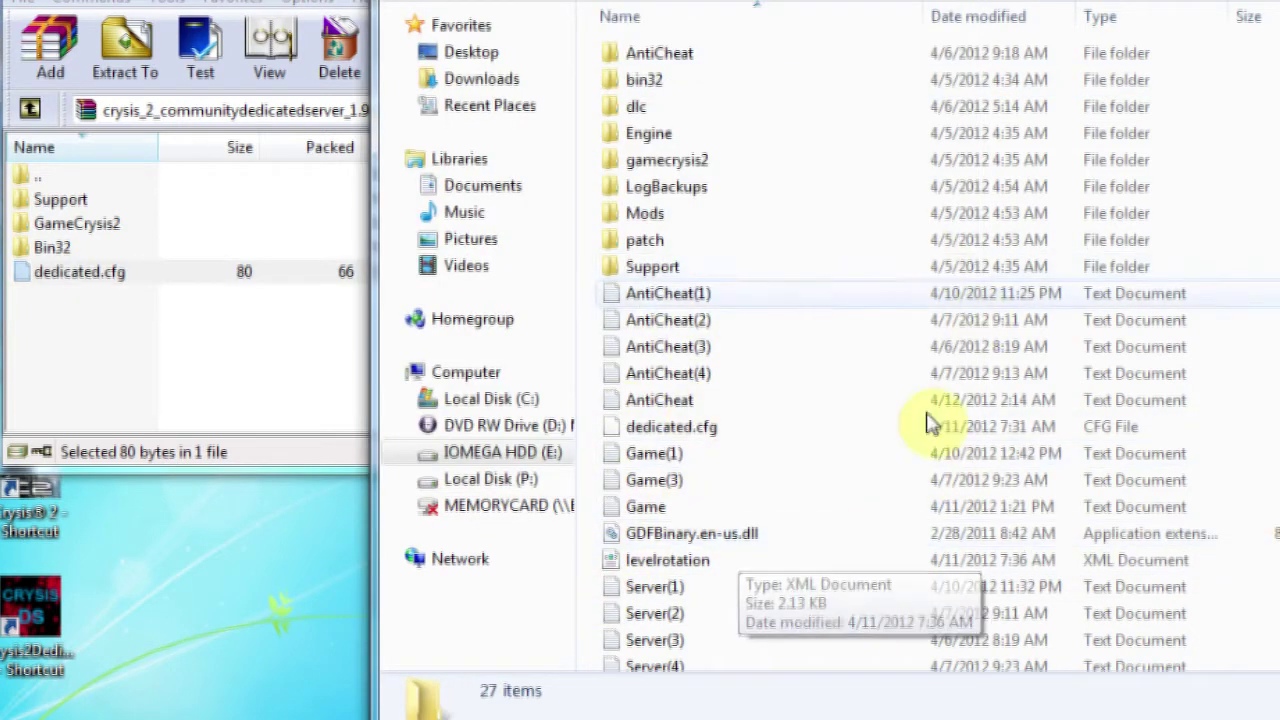
pyautogui.scroll(-2, 716, 590)
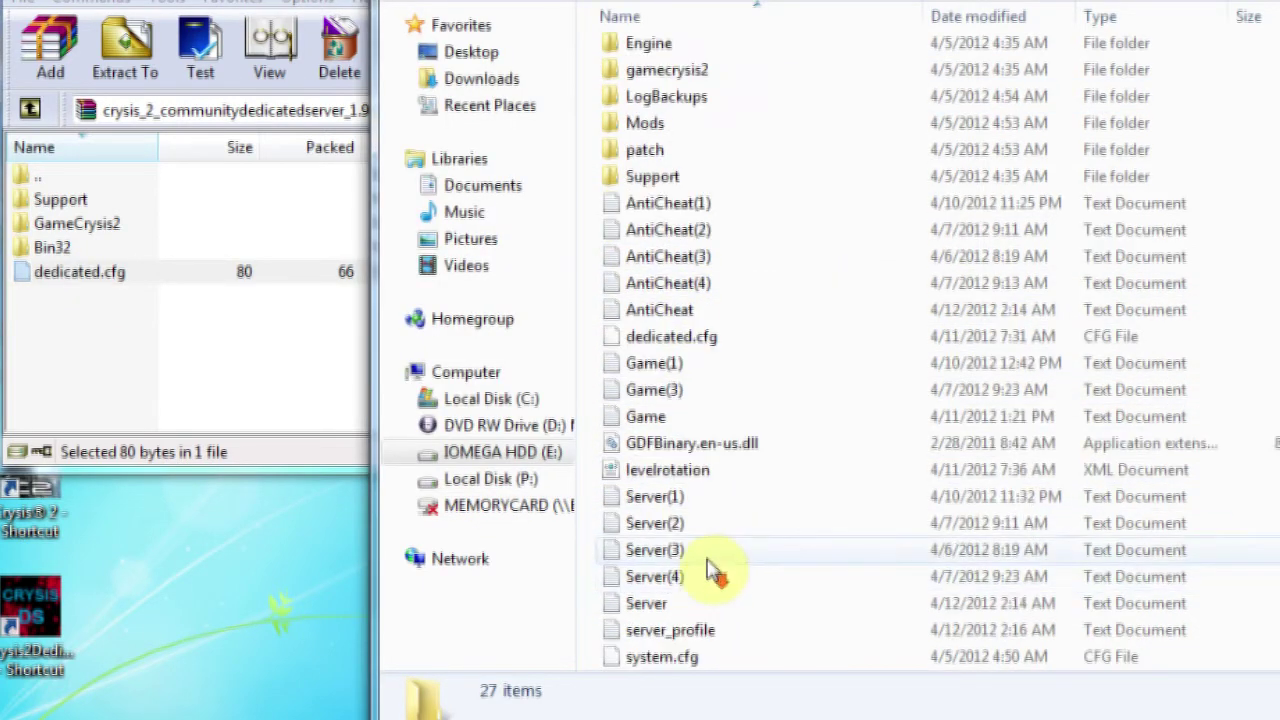
pyautogui.click(700, 336)
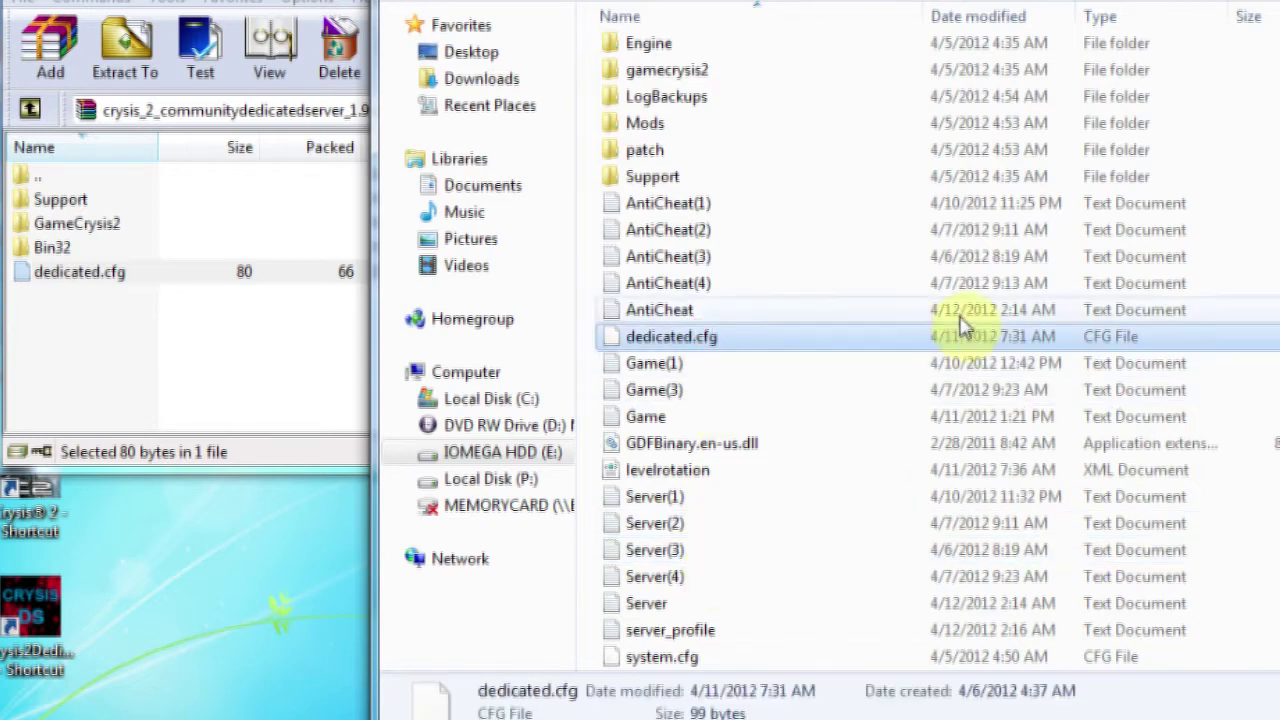
# - Locate the PDF guide in the archive's Support folder and return to the archive's root
pyautogui.click(132, 386)
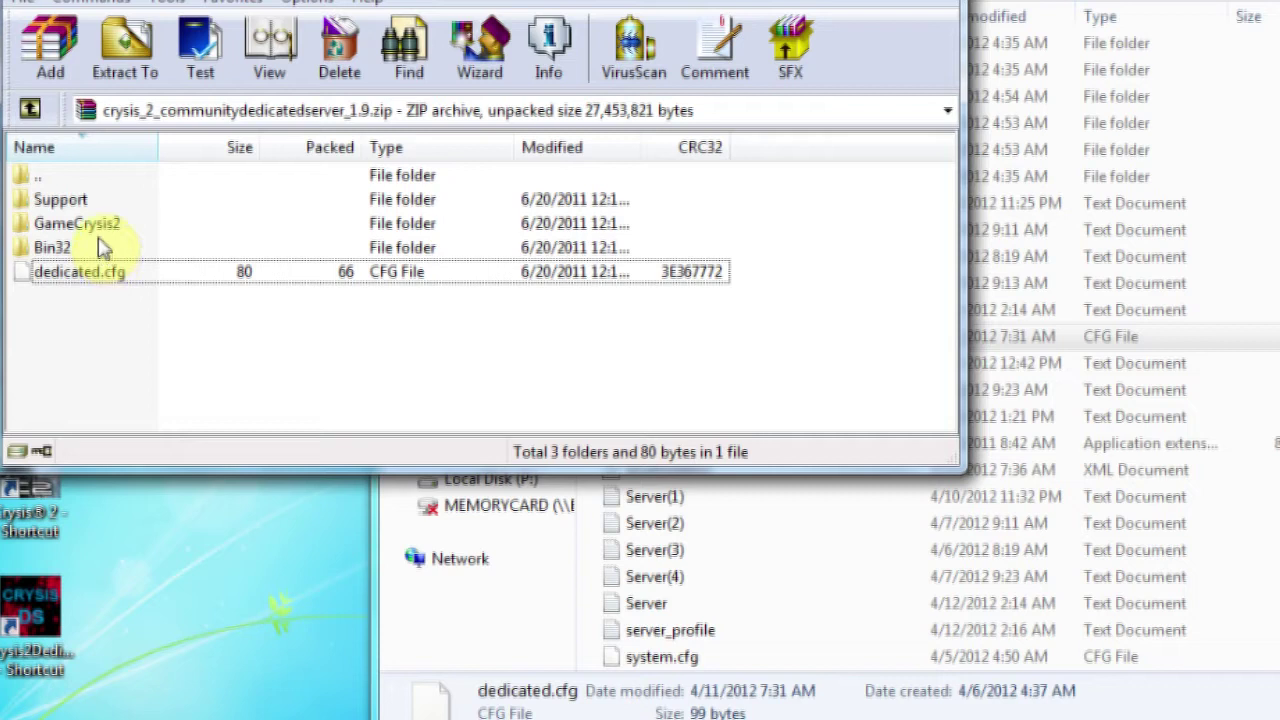
pyautogui.doubleClick(70, 200)
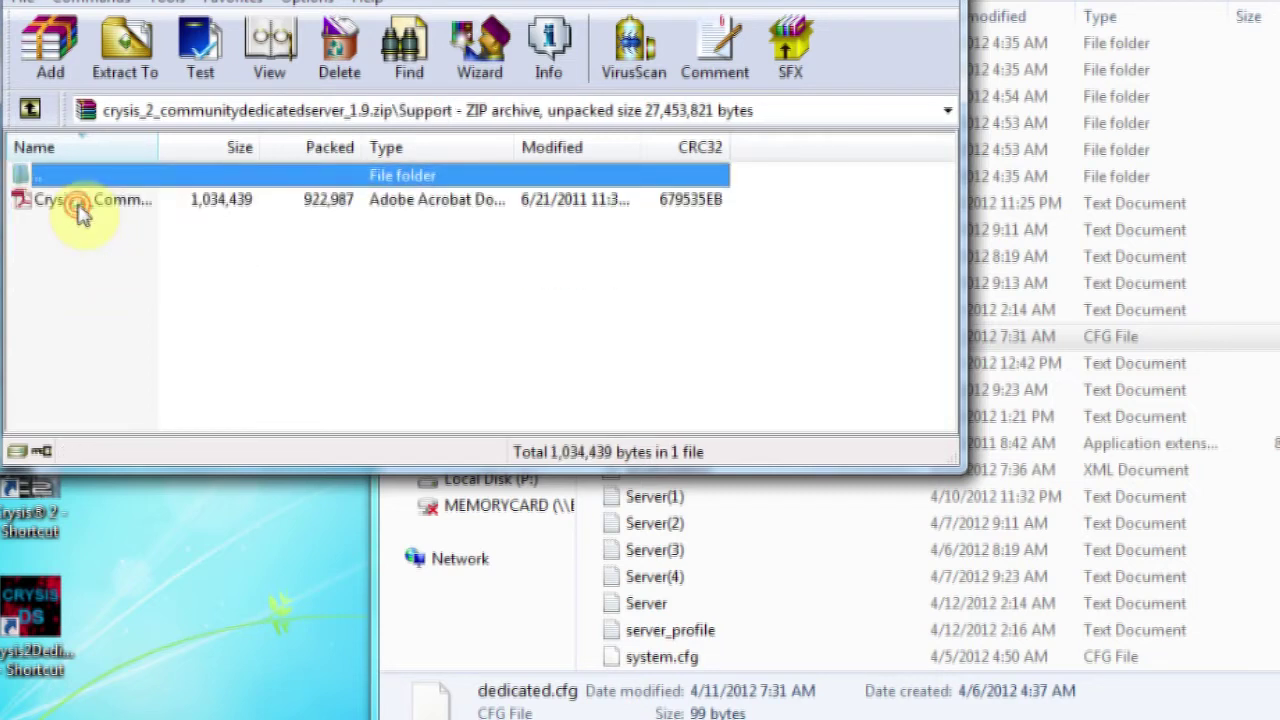
pyautogui.click(192, 212)
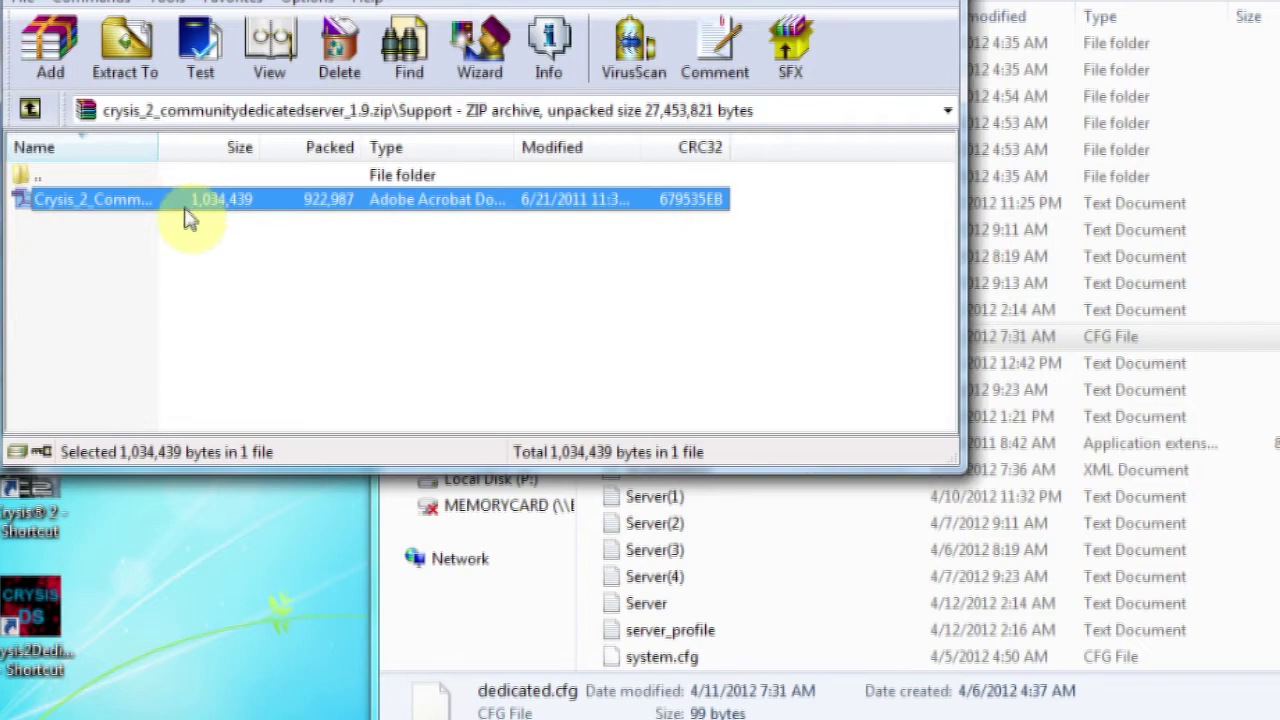
pyautogui.doubleClick(128, 175)
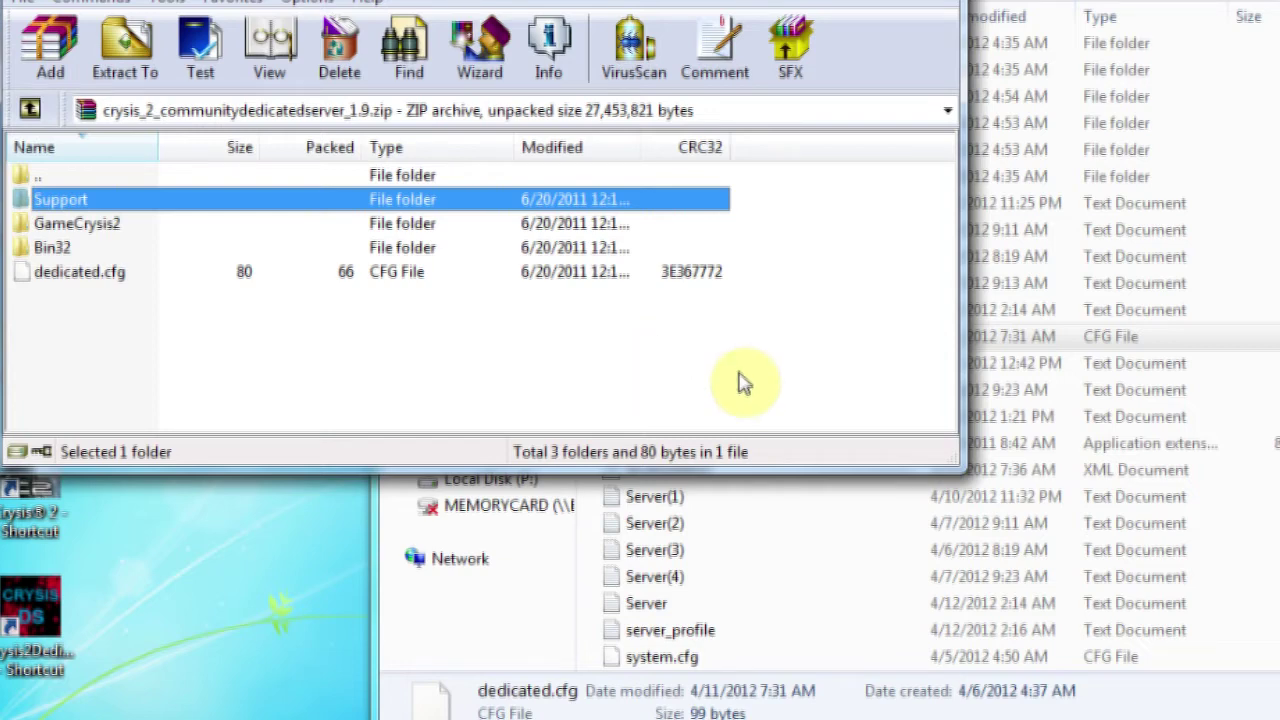
# - Return from the installation folder to the archive and close the archive window
pyautogui.click(1150, 330)
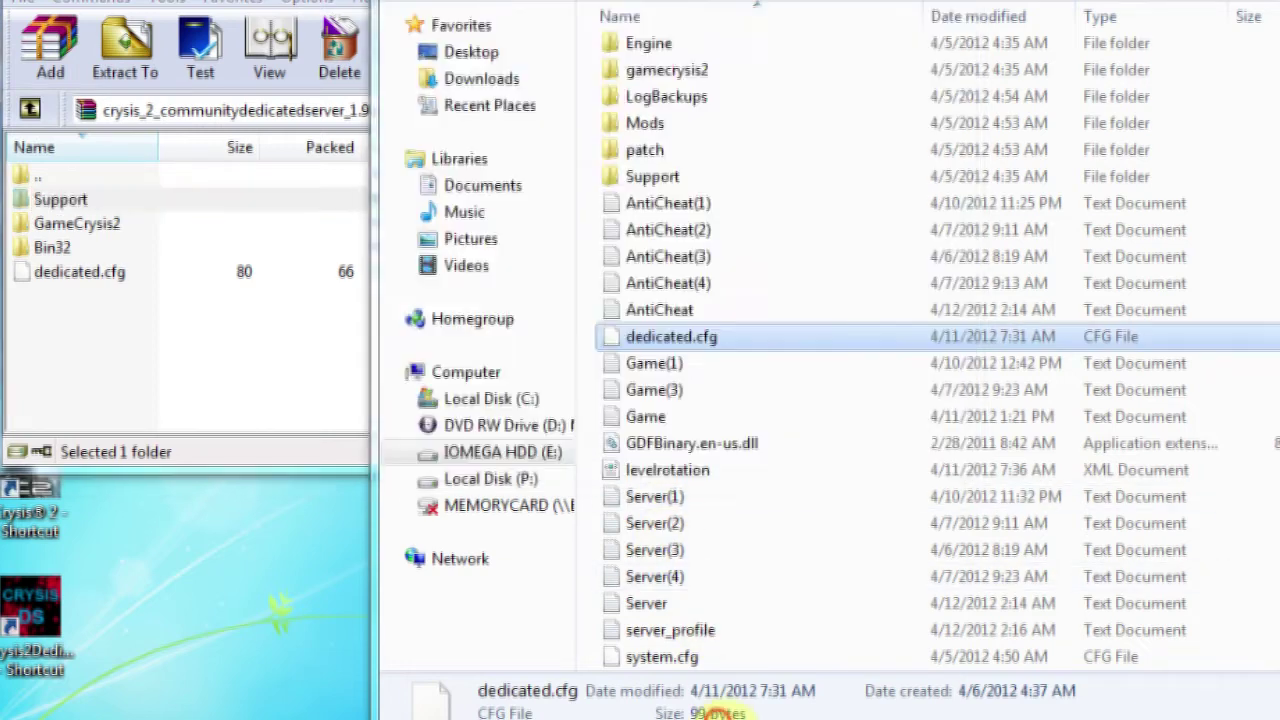
pyautogui.hotkey('alt', 'Tab')
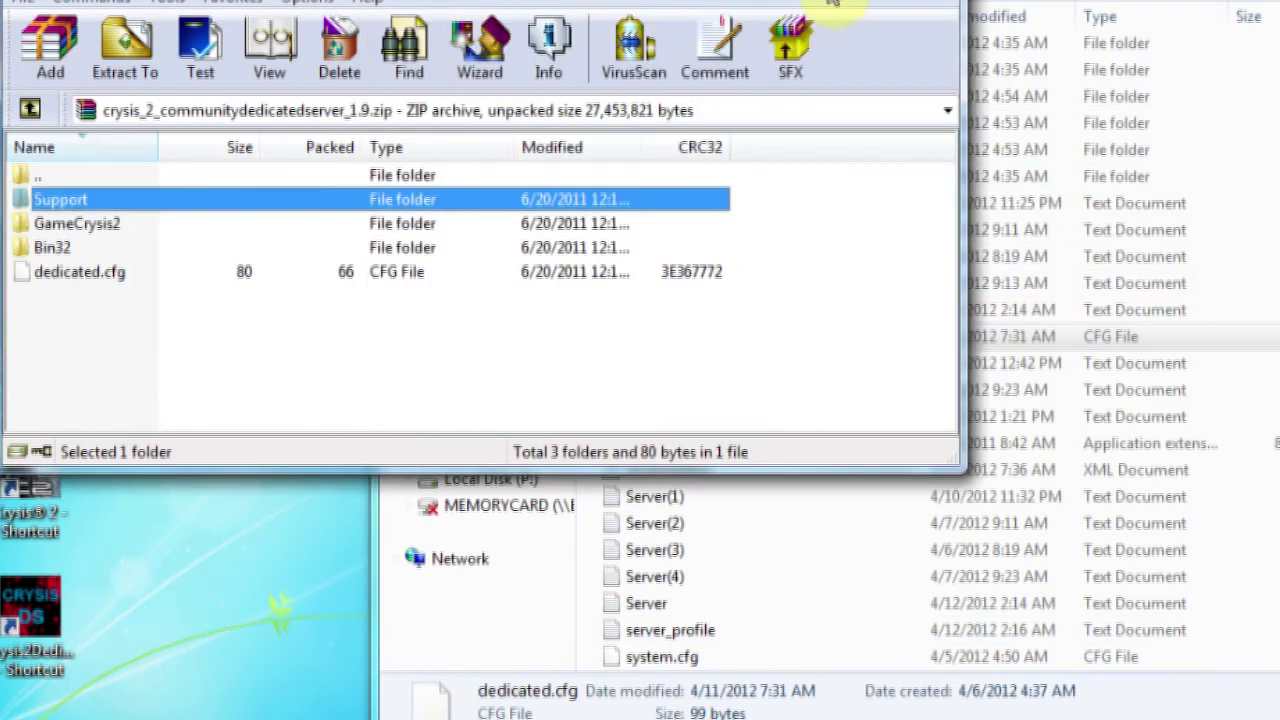
pyautogui.press('Escape')
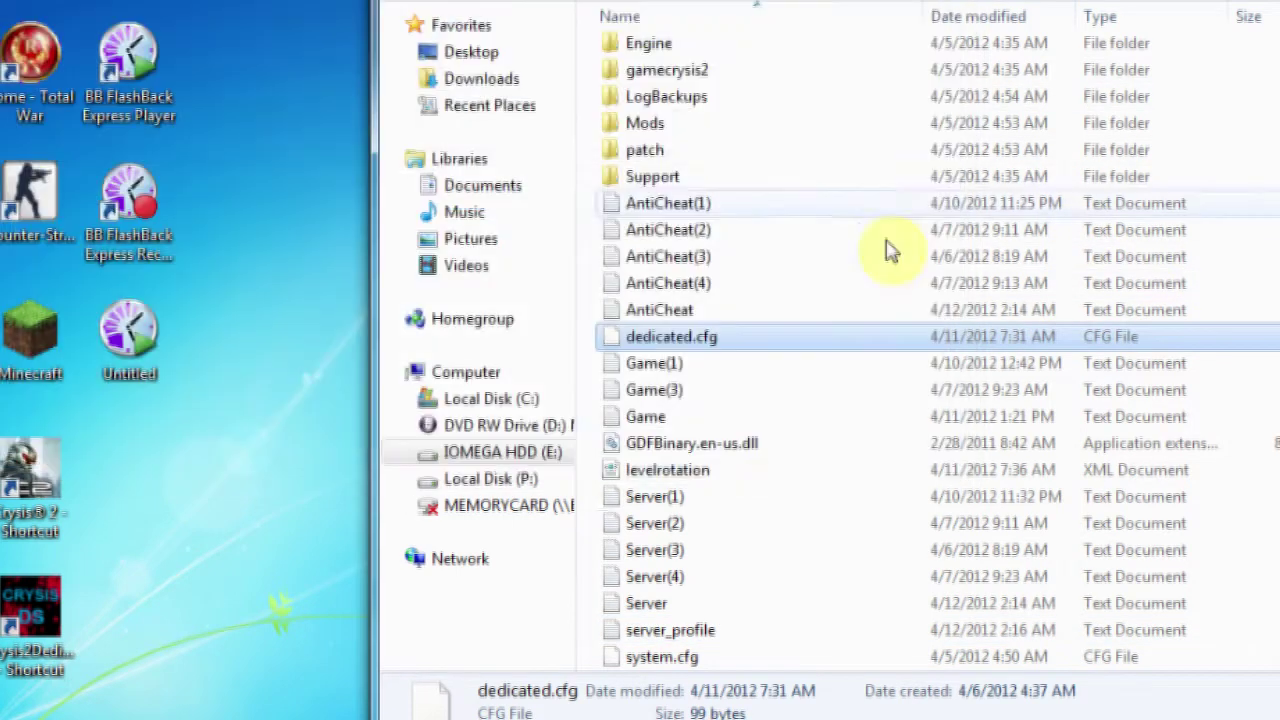
# - Open dedicated.cfg from the installation folder in Notepad++ and examine its g_gamespy_unique_nick and g_gamespy_password lines
pyautogui.rightClick(703, 336)
pyautogui.click(820, 378)
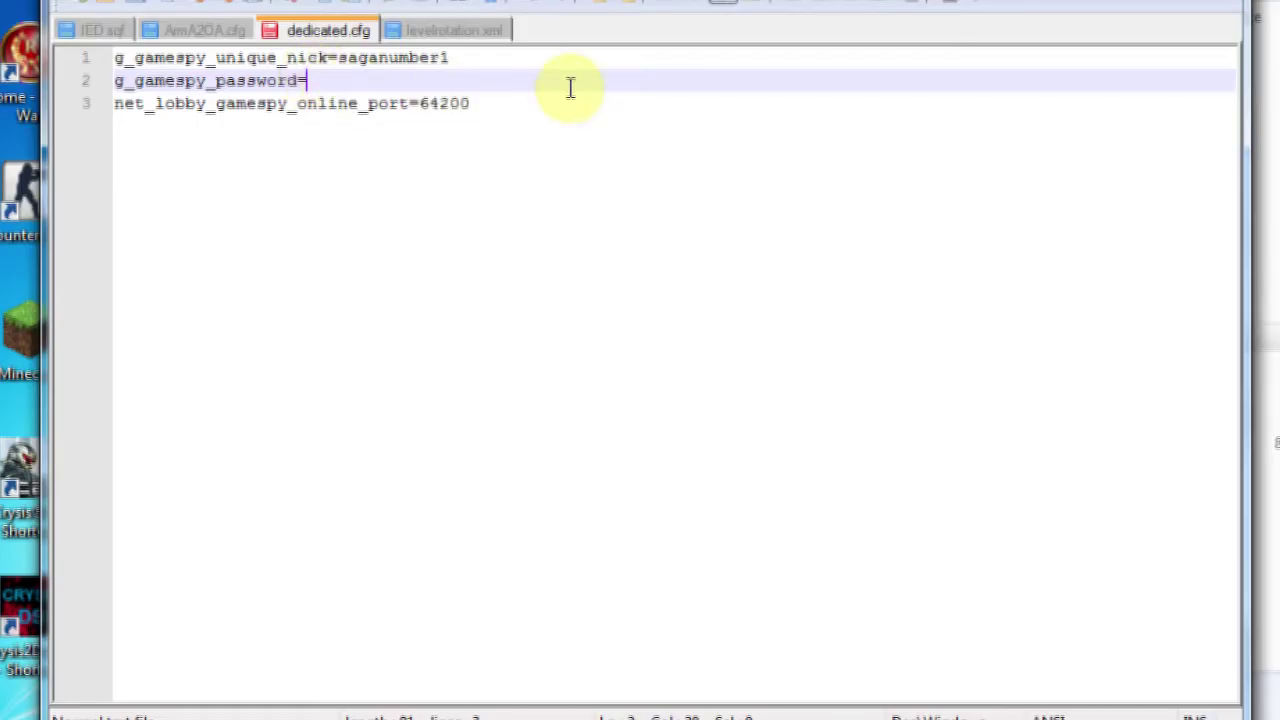
pyautogui.click(558, 84)
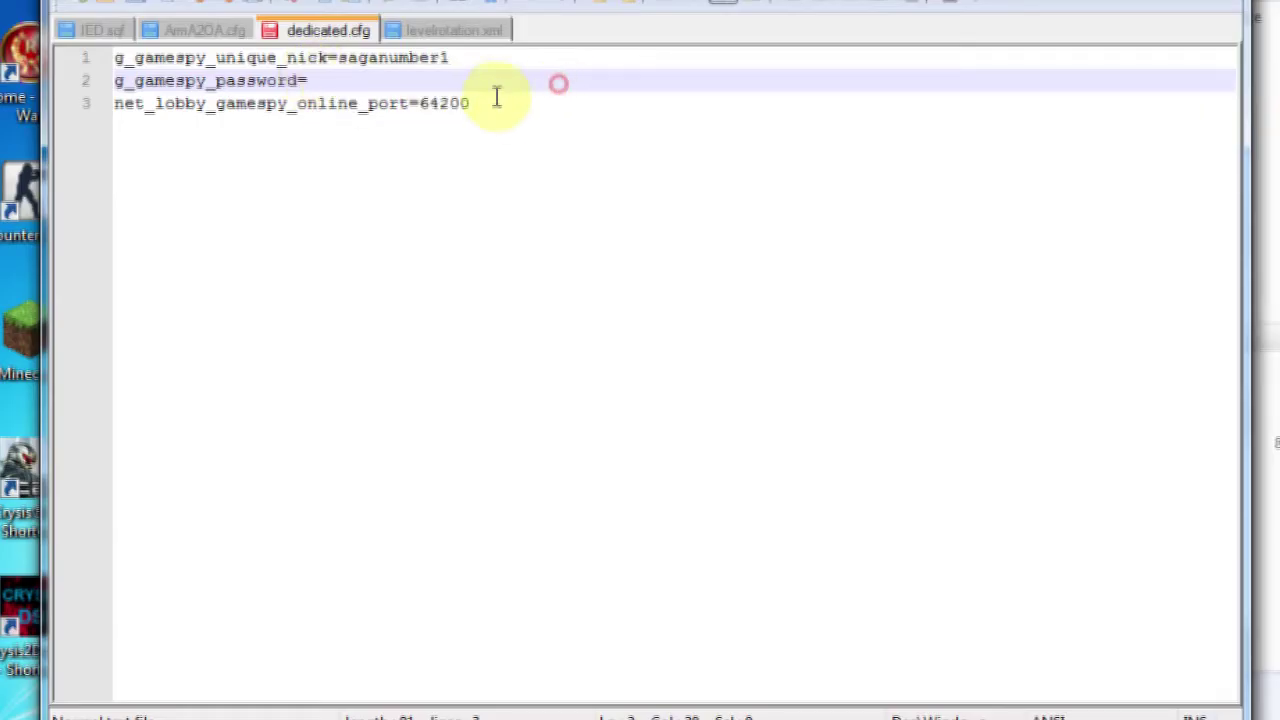
pyautogui.moveTo(366, 69); pyautogui.dragTo(107, 62)
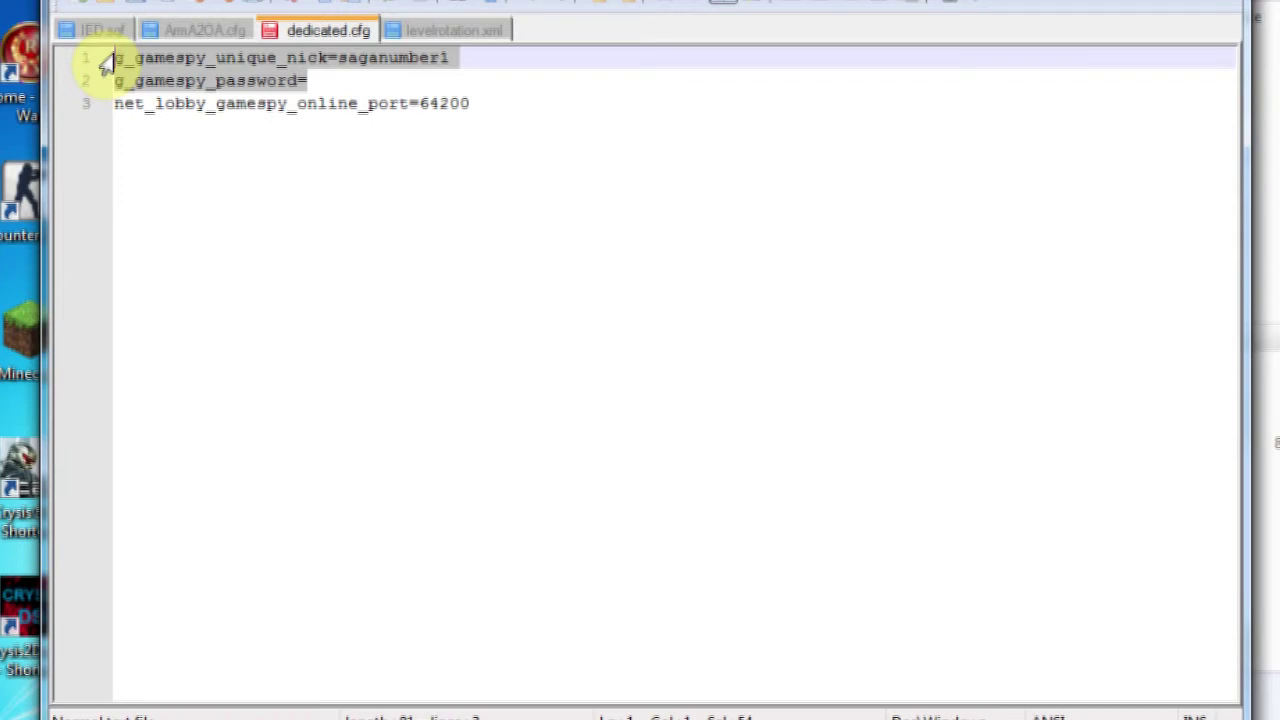
pyautogui.click(318, 78)
pyautogui.moveTo(338, 57); pyautogui.dragTo(480, 58)
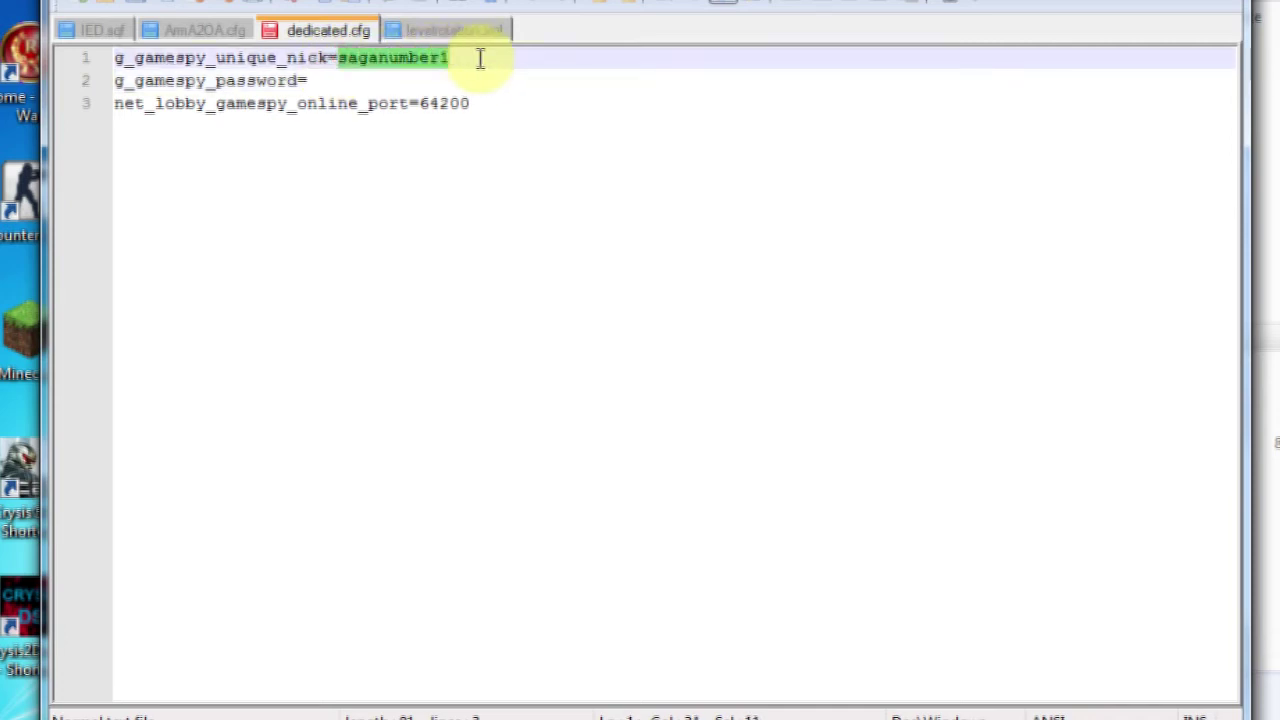
pyautogui.click(312, 82)
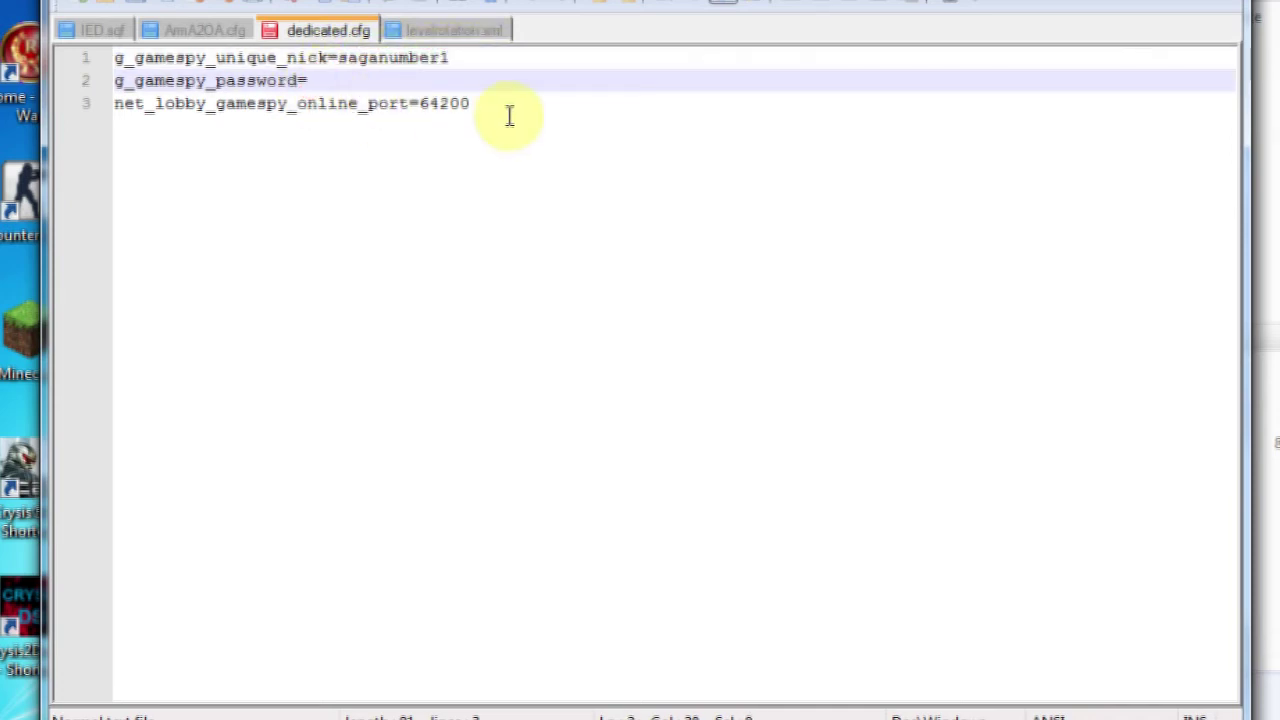
# - Examine the net_lobby_gamespy_online_port value in dedicated.cfg and close the editor without saving the file
pyautogui.moveTo(509, 112); pyautogui.dragTo(420, 103)
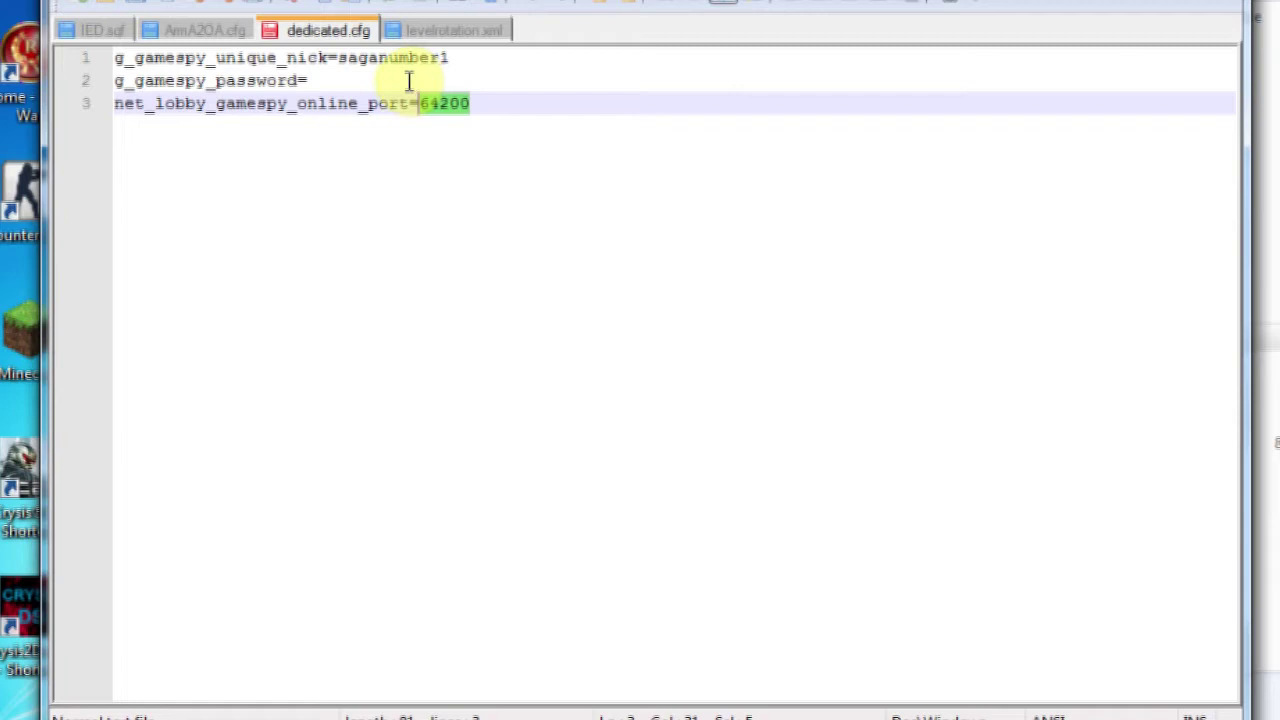
pyautogui.click(394, 149)
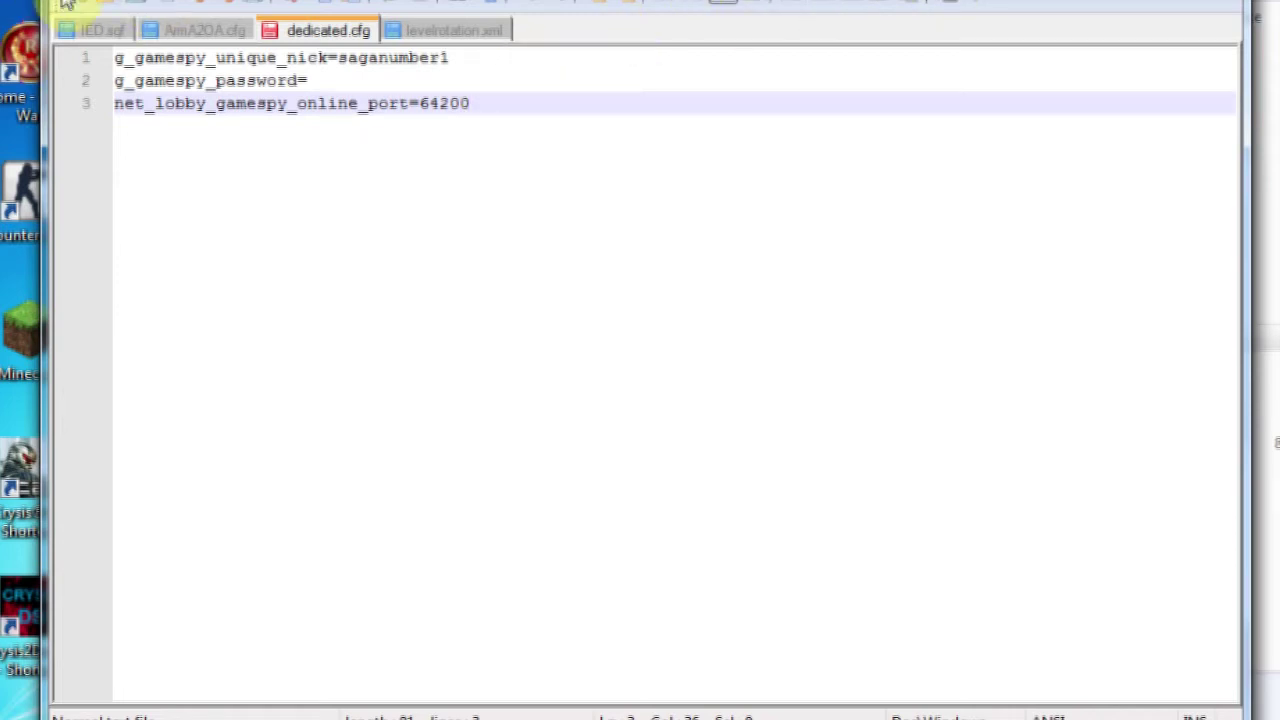
pyautogui.hotkey('alt', 'F4')
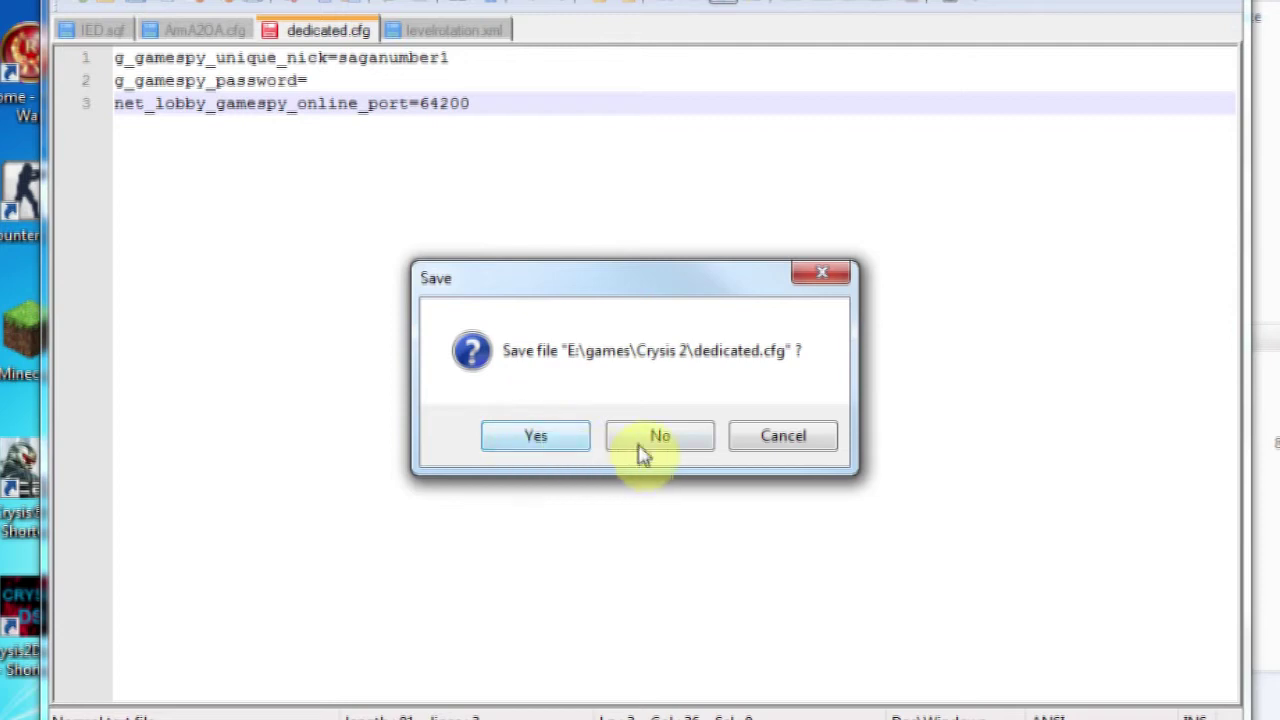
pyautogui.click(658, 428)
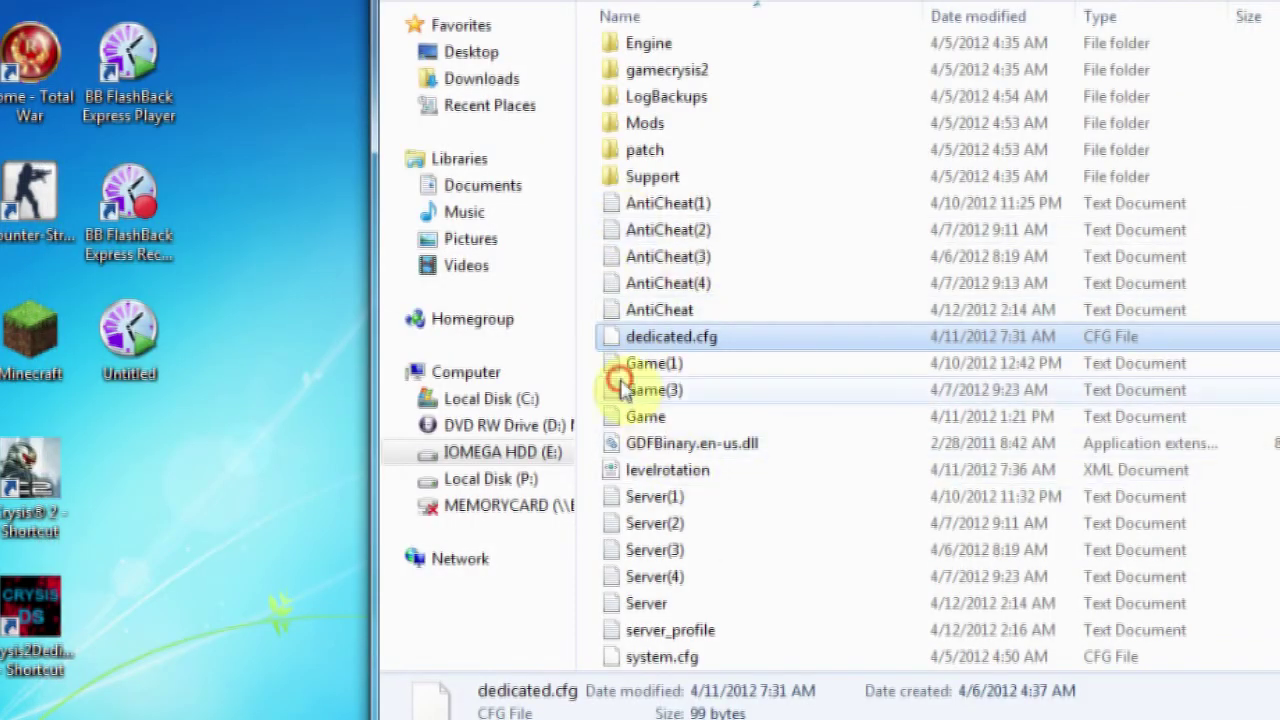
# - Create a new text document named stuff in the Crysis 2 installation folder
pyautogui.click(615, 389)
pyautogui.rightClick(586, 578)
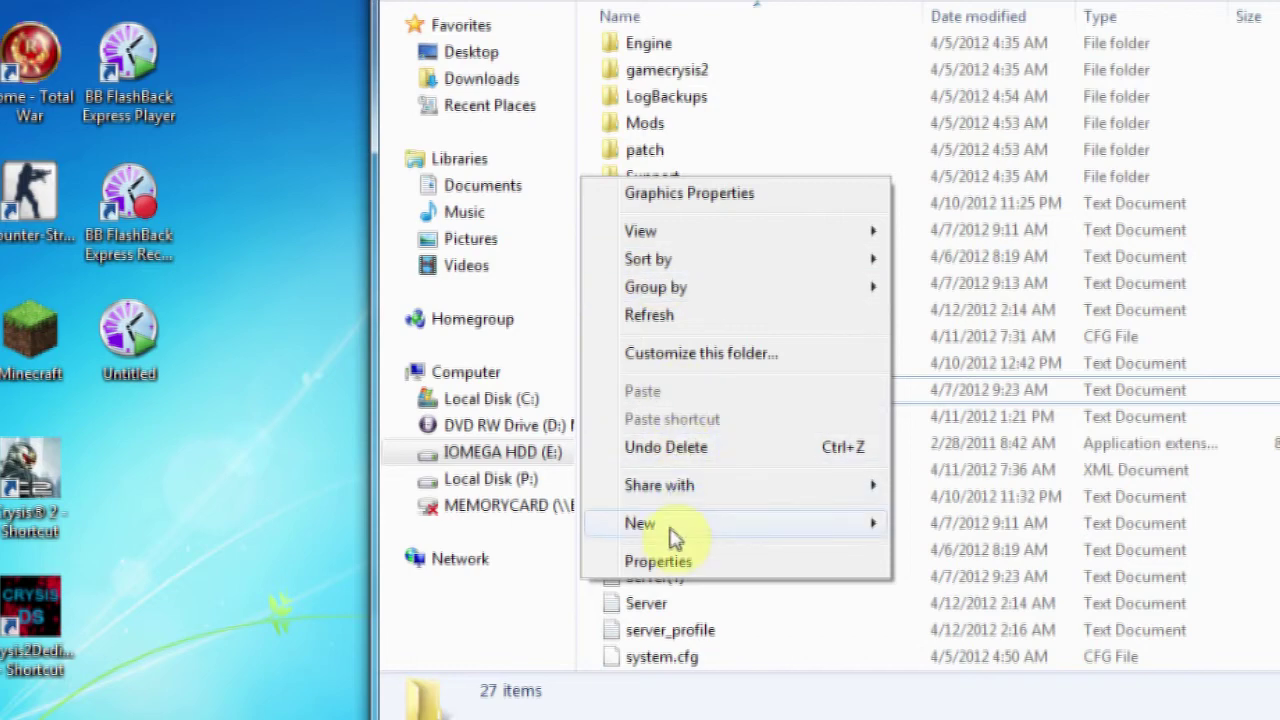
pyautogui.moveTo(671, 523)
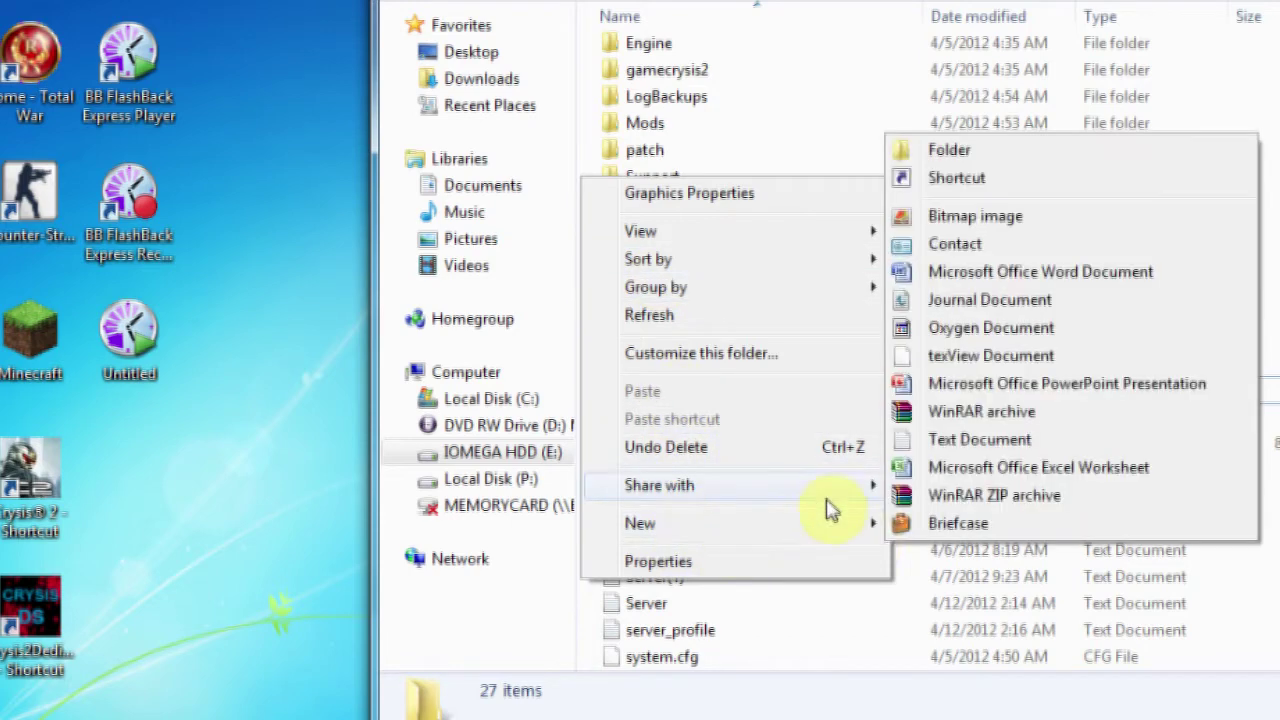
pyautogui.click(945, 439)
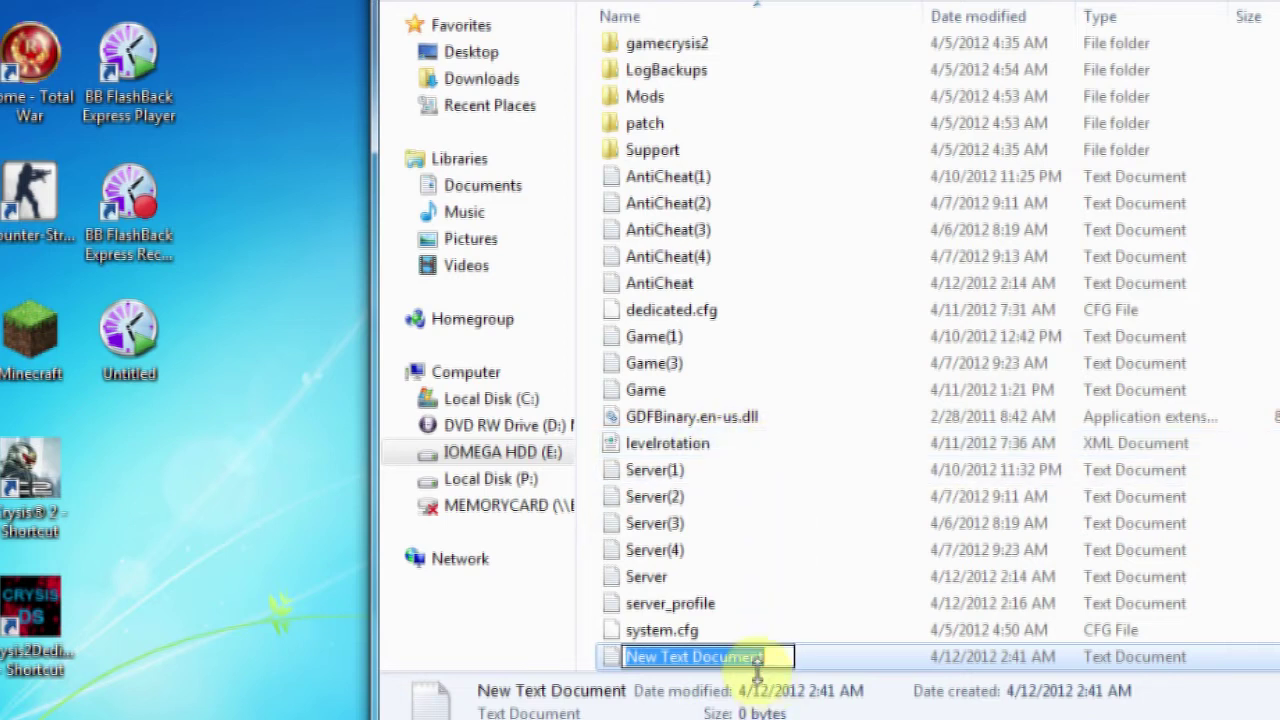
pyautogui.press('BackSpace')
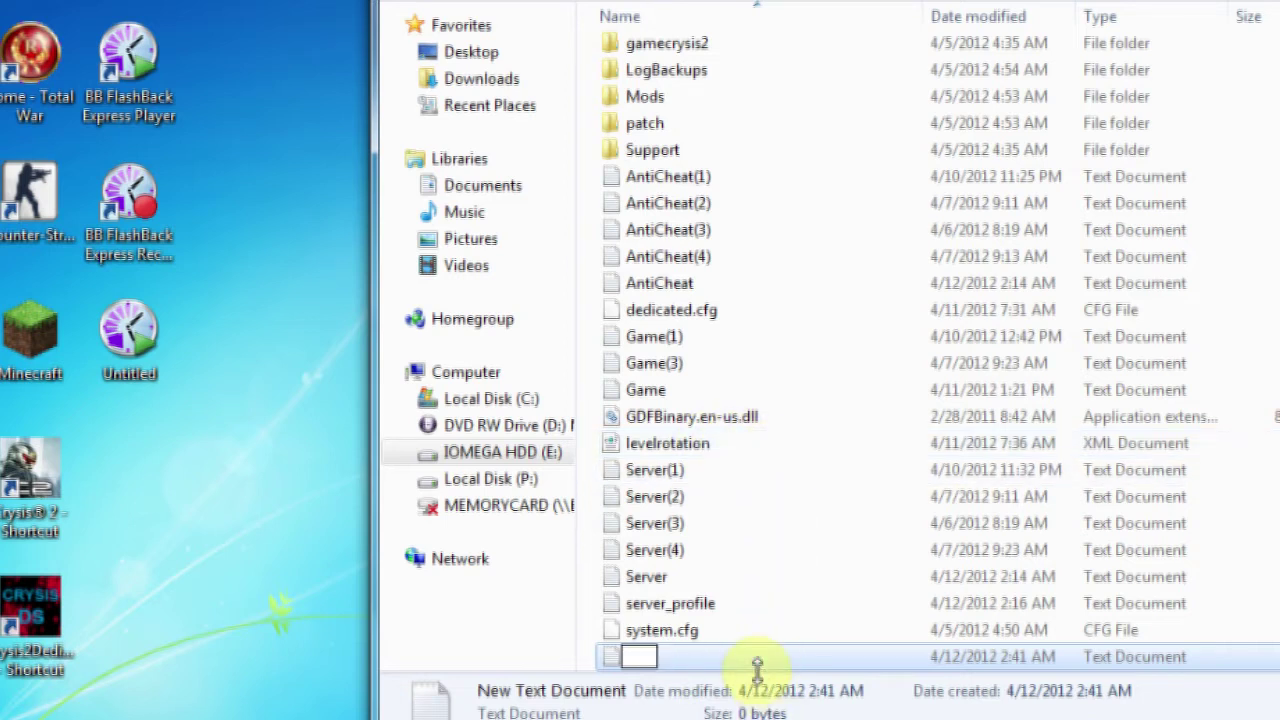
pyautogui.write('stuff')
pyautogui.press('Return')
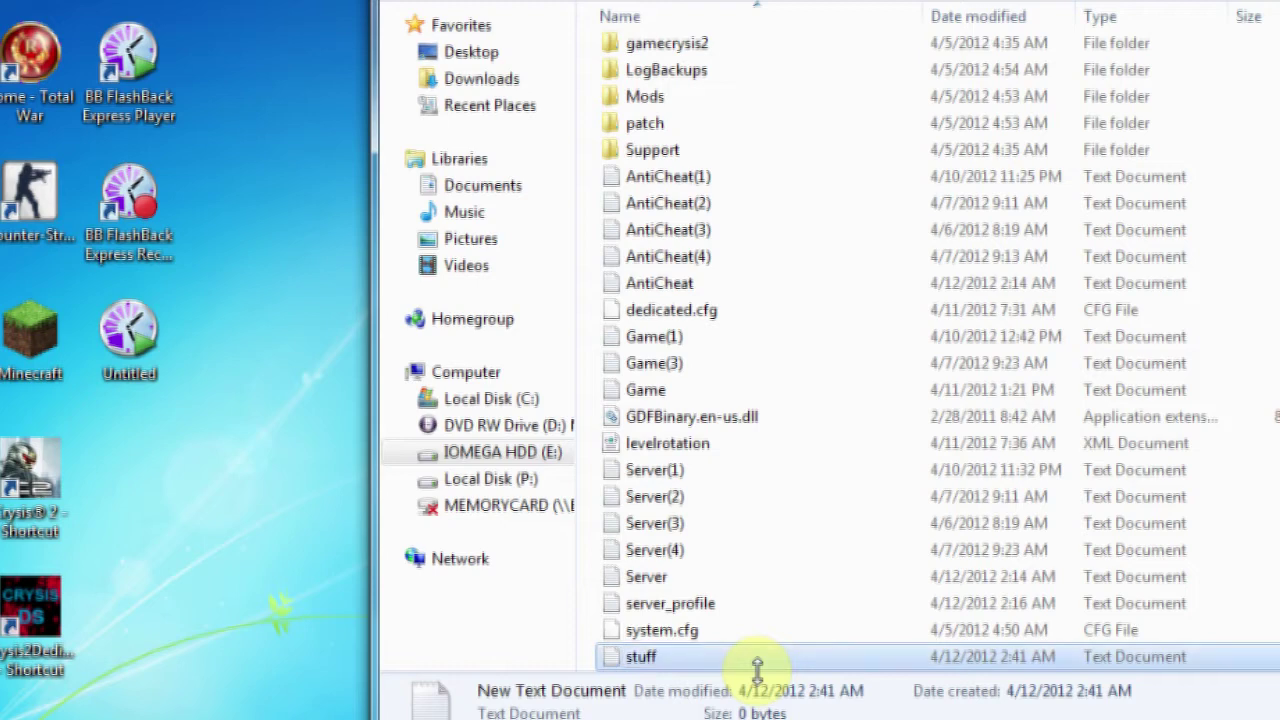
# - Open the stuff document and prepare to save a copy as levelrotation.xml with the file type All Files
pyautogui.doubleClick(740, 652)
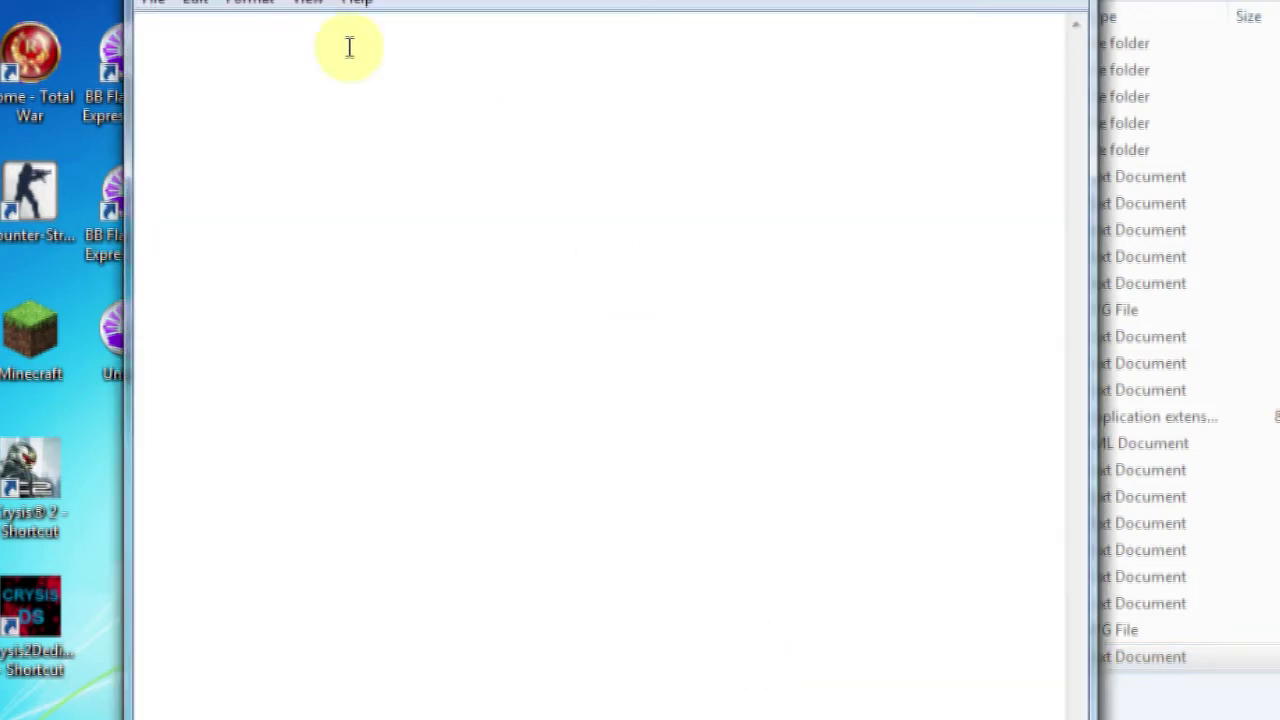
pyautogui.click(155, 8)
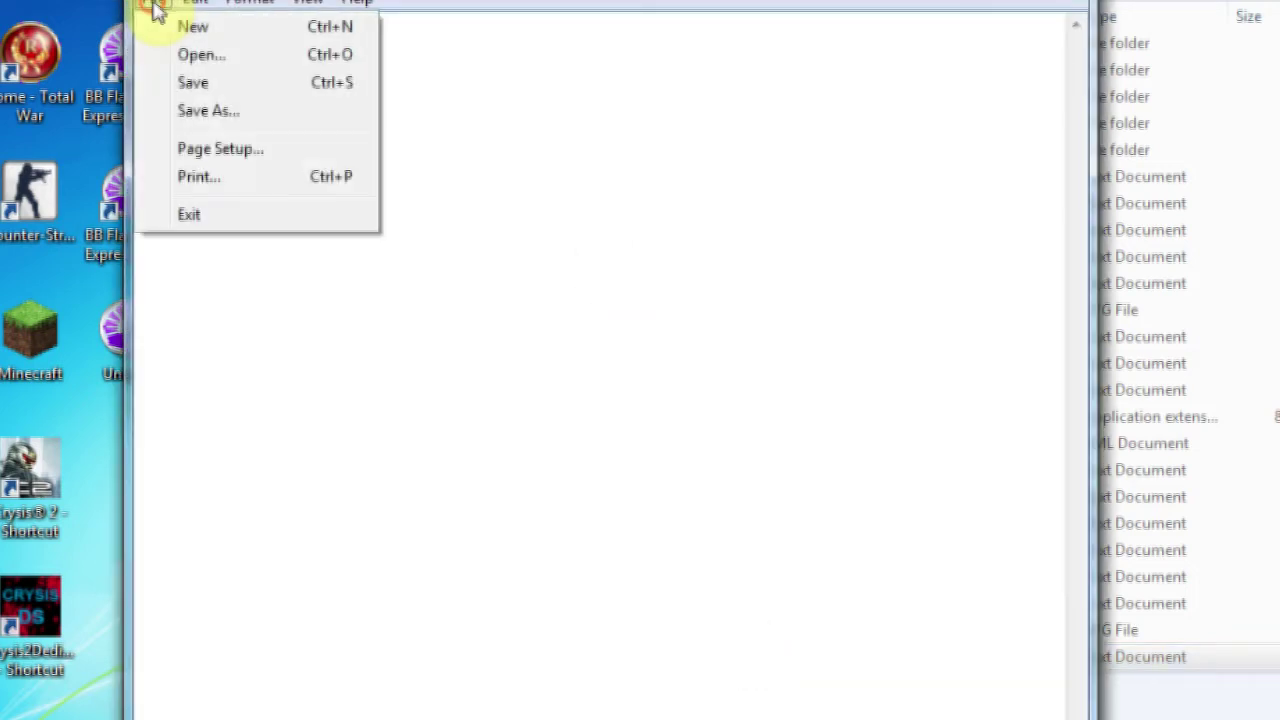
pyautogui.click(174, 111)
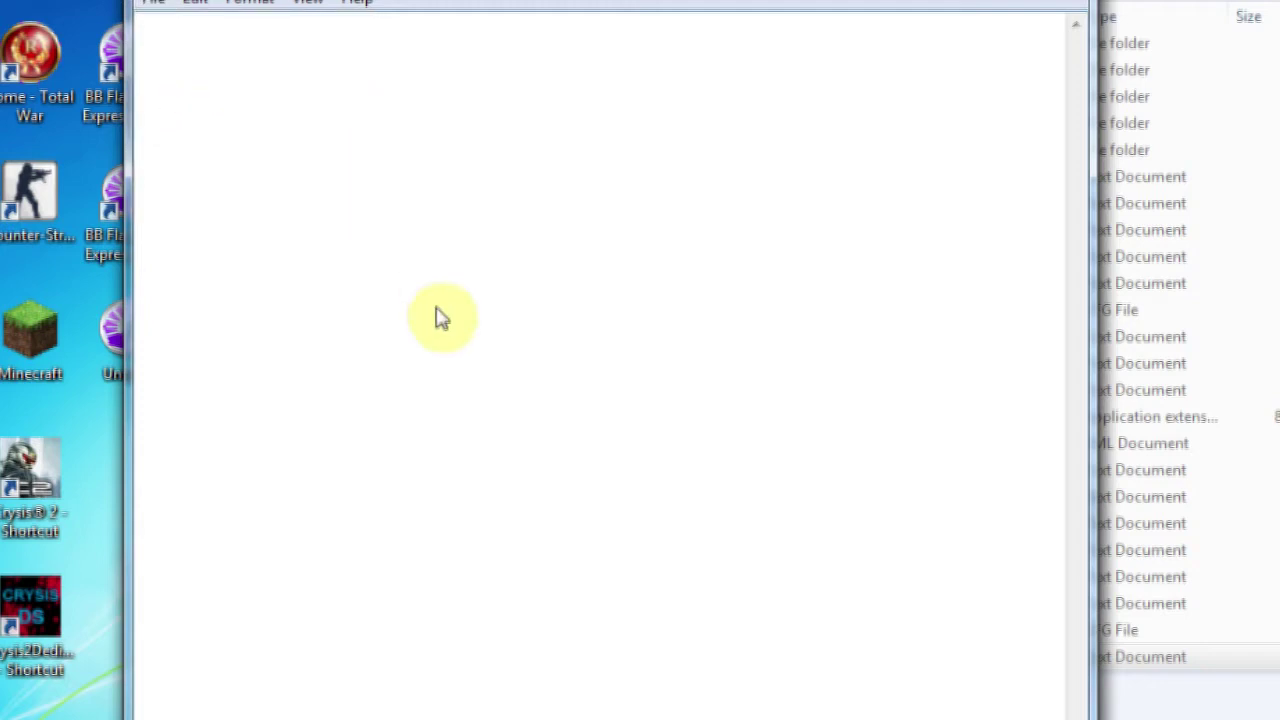
pyautogui.press('BackSpace')
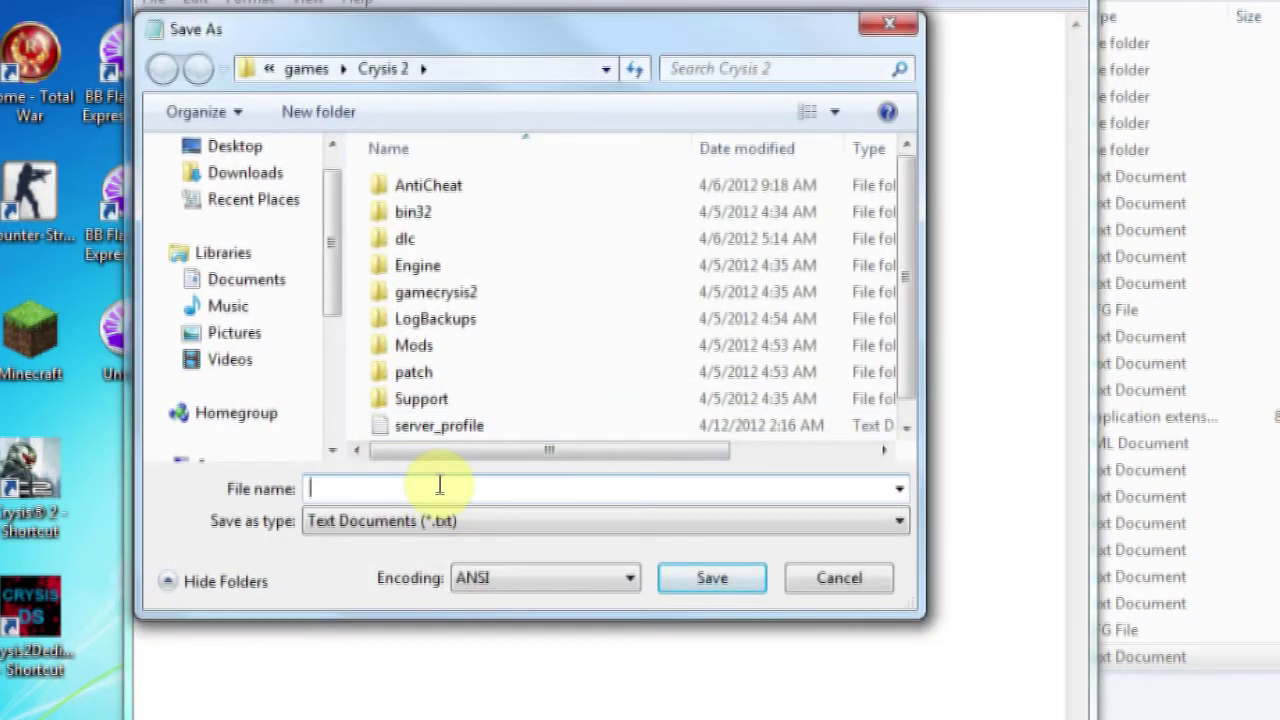
pyautogui.write('level')
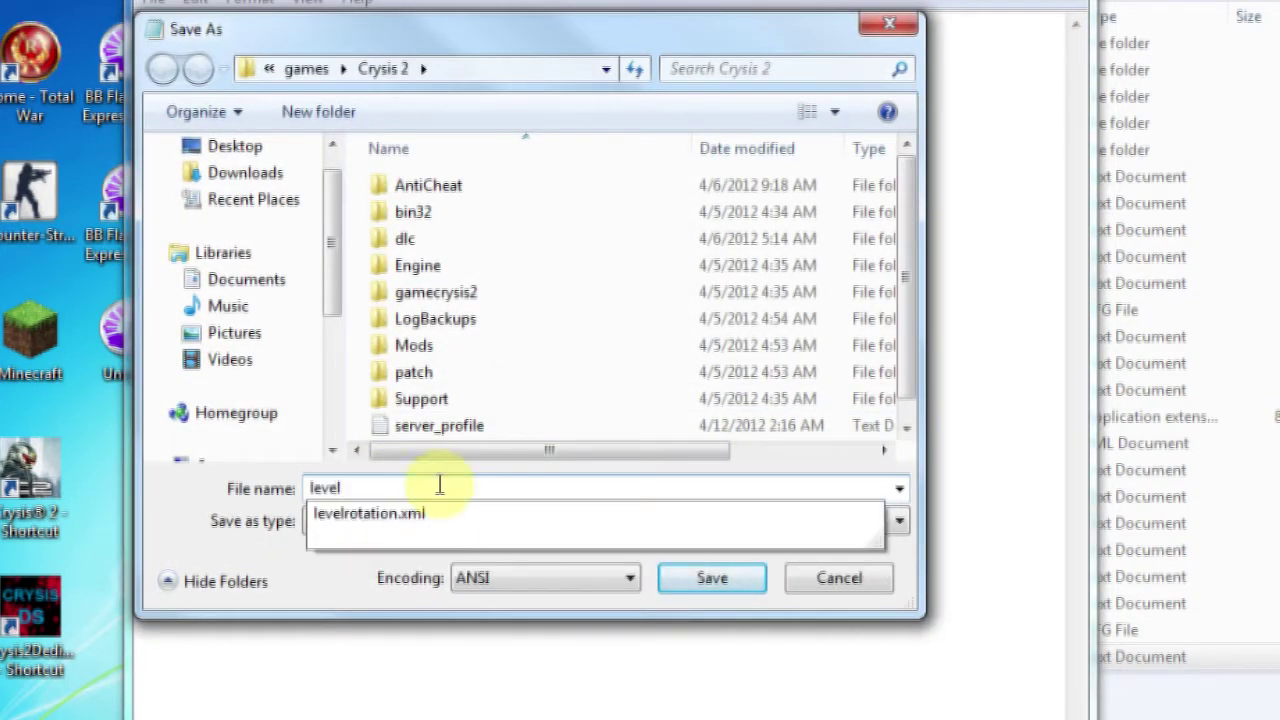
pyautogui.write('ro')
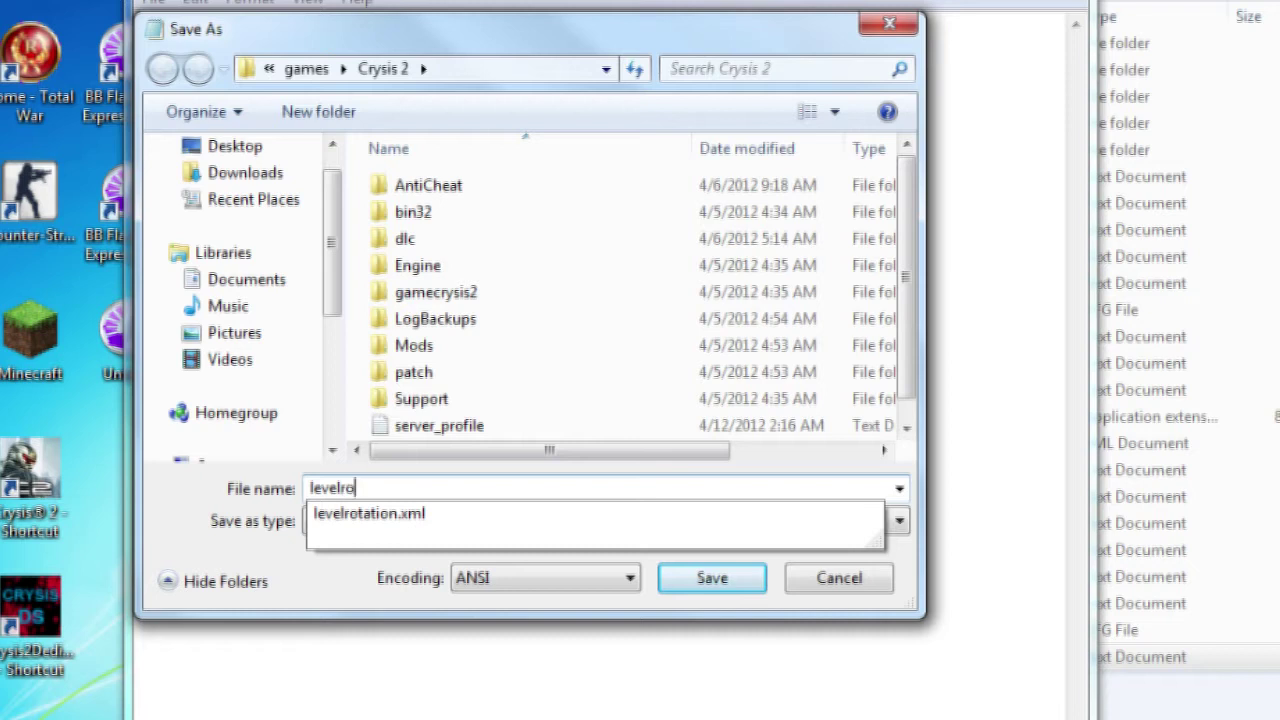
pyautogui.click(389, 514)
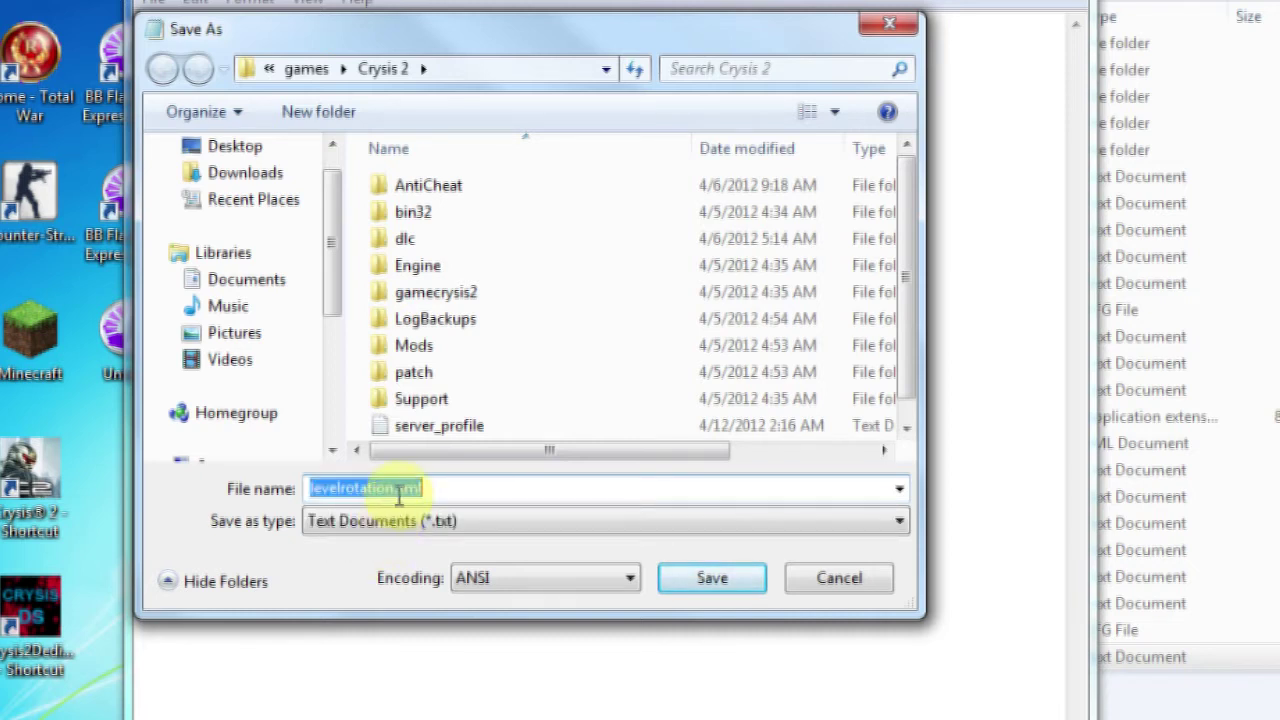
pyautogui.click(445, 521)
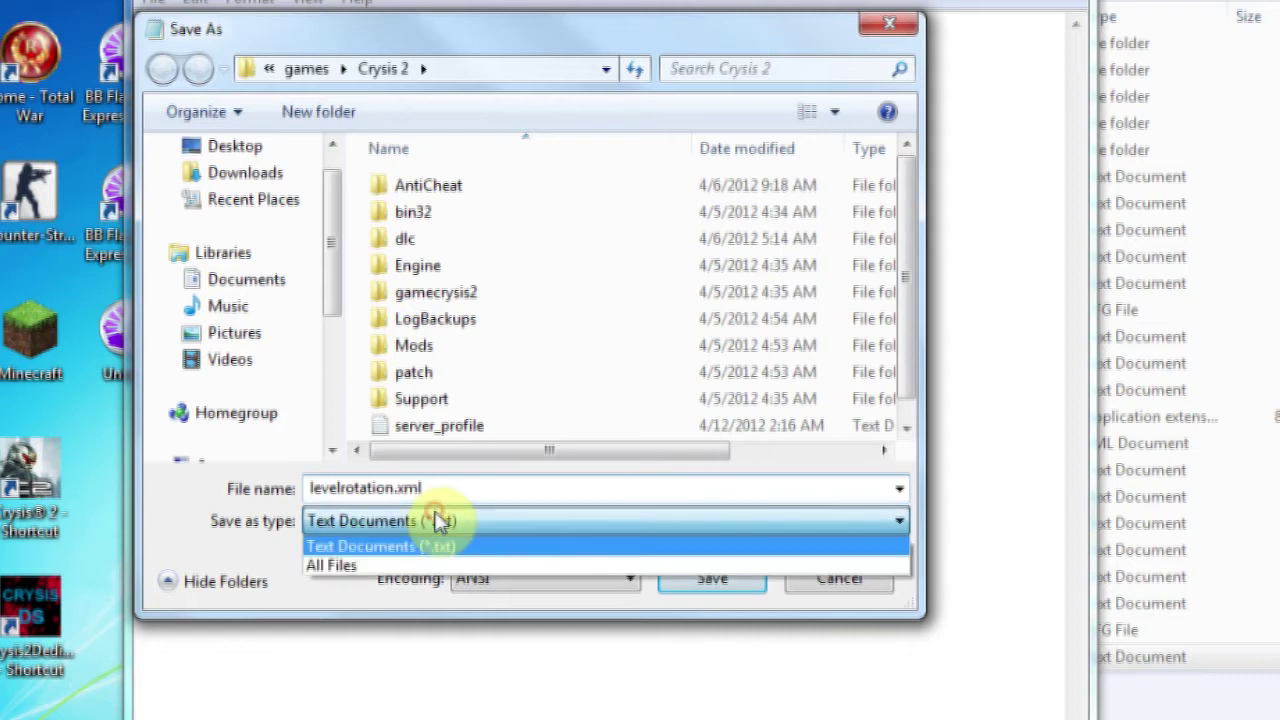
pyautogui.click(433, 566)
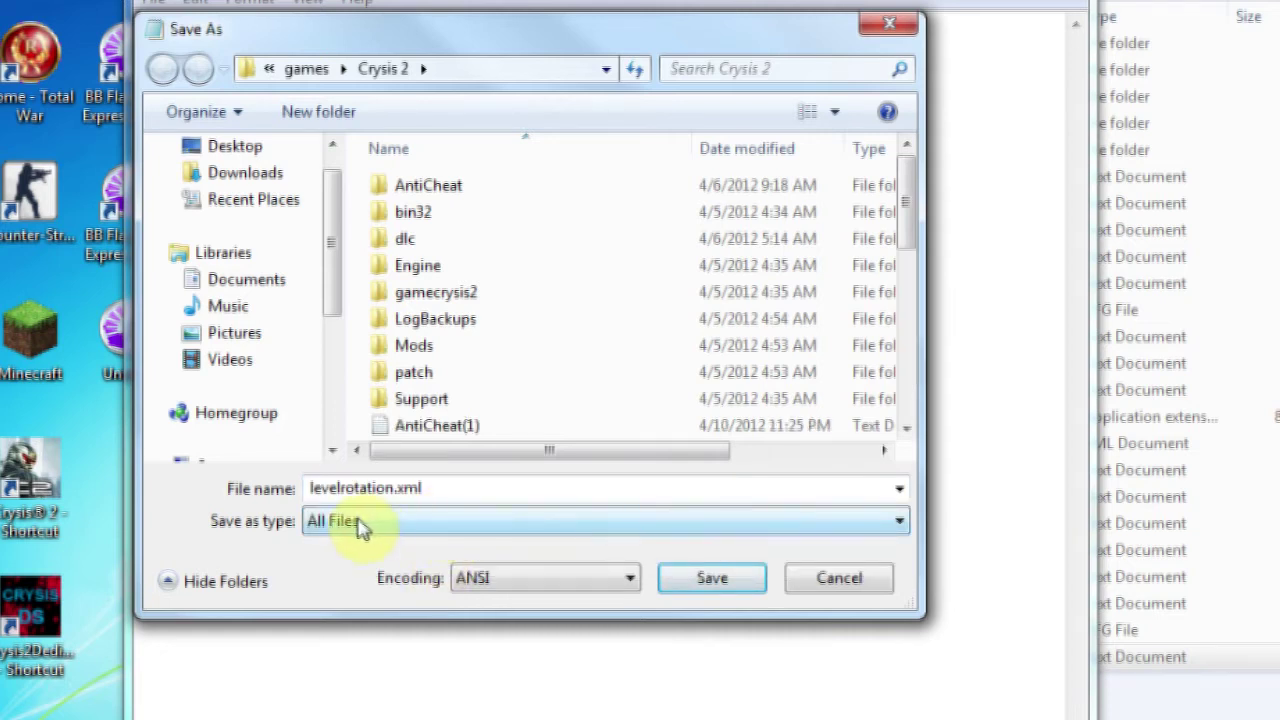
# - Try to save the copy, decline replacing the existing levelrotation.xml, and close the blank document
pyautogui.click(673, 582)
pyautogui.click(786, 352)
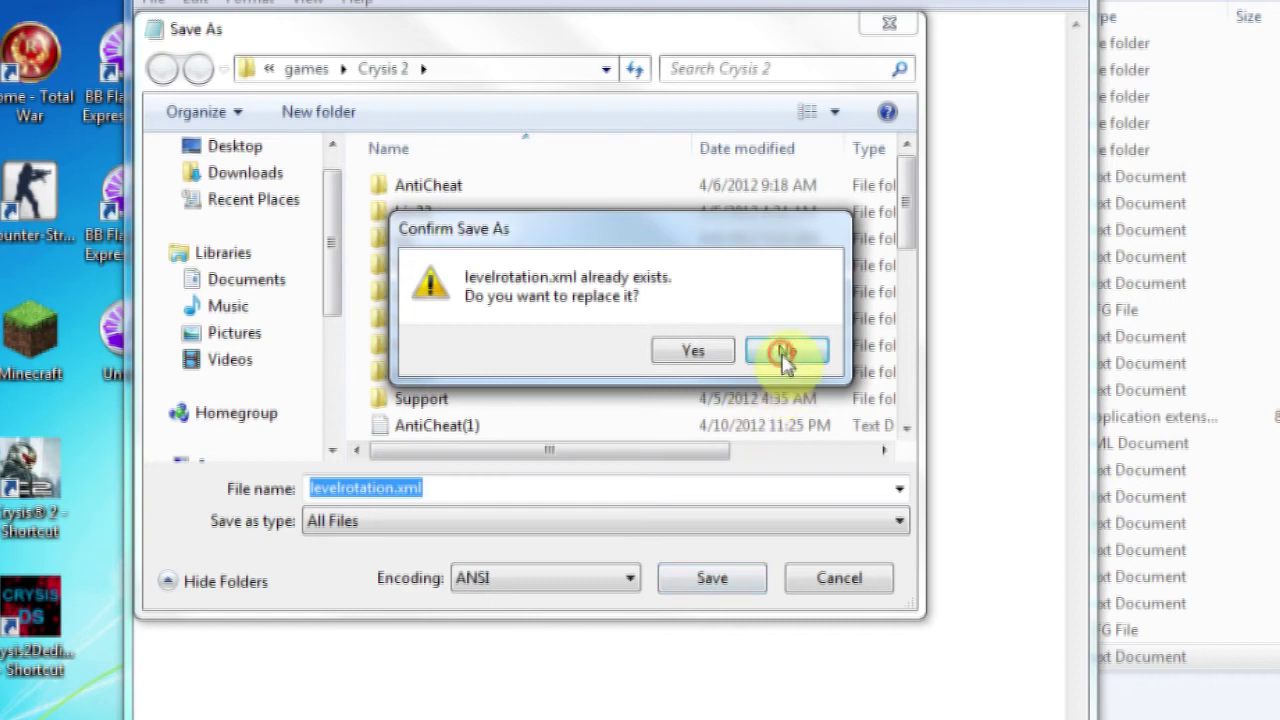
pyautogui.click(886, 22)
pyautogui.click(1075, 3)
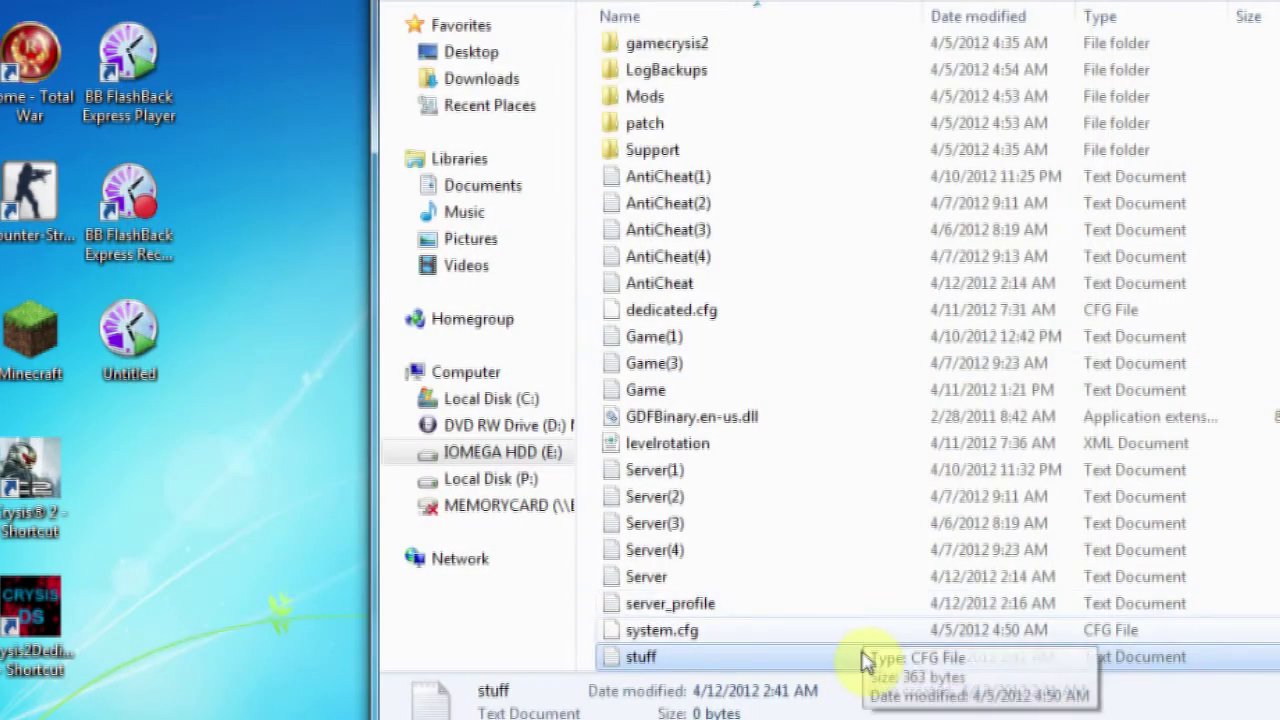
# - Delete the stuff text document from the Crysis 2 folder
pyautogui.rightClick(862, 658)
pyautogui.click(909, 566)
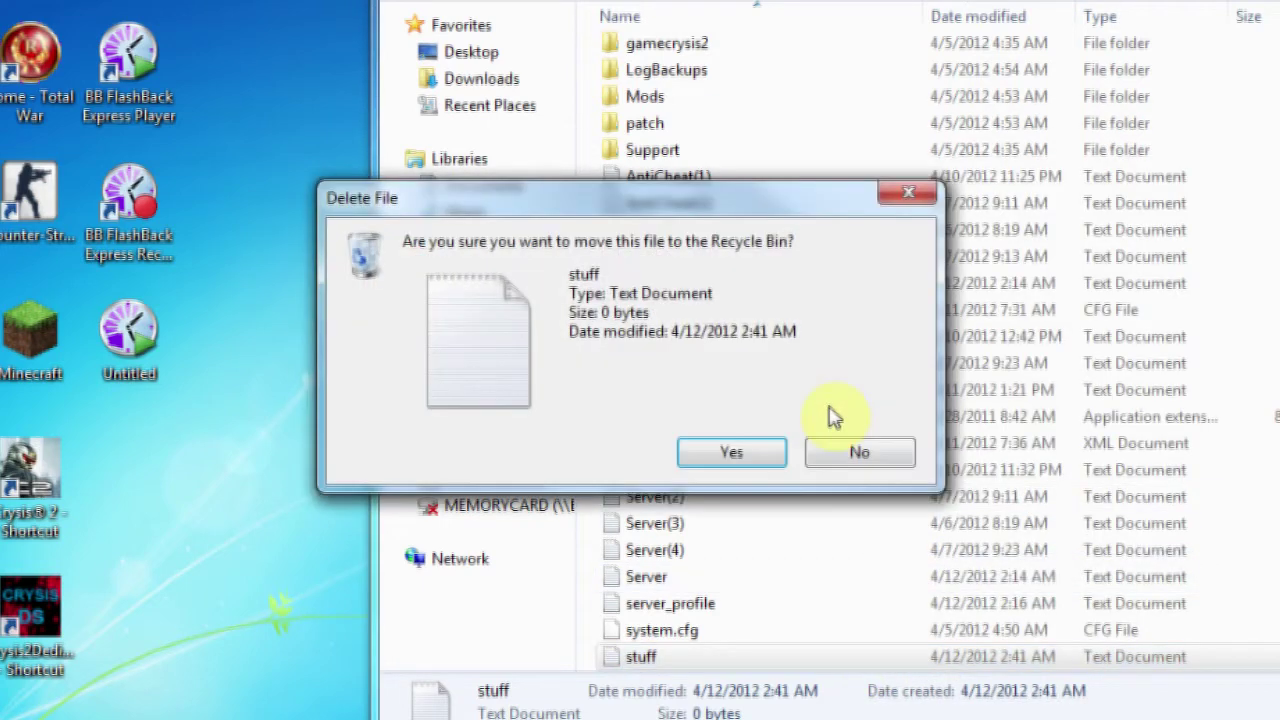
pyautogui.click(742, 448)
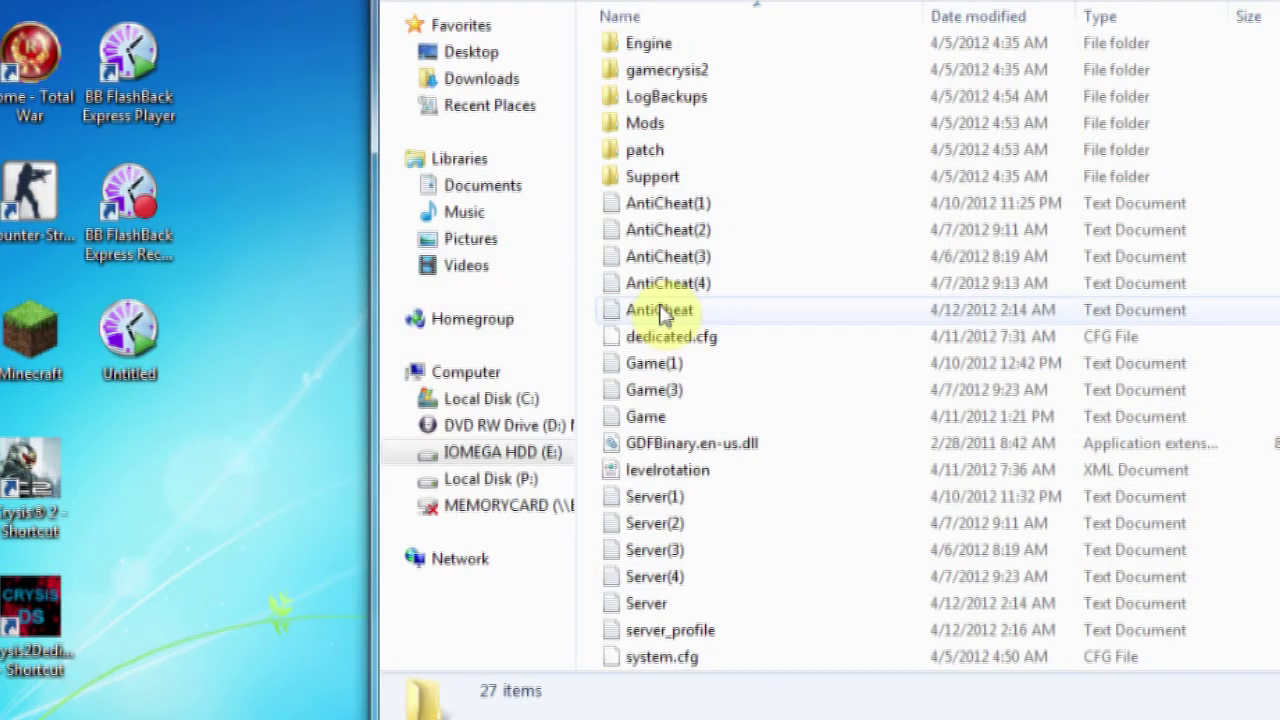
# - Open the levelrotation XML document from the Crysis 2 folder for editing as text
pyautogui.click(668, 478)
pyautogui.rightClick(791, 479)
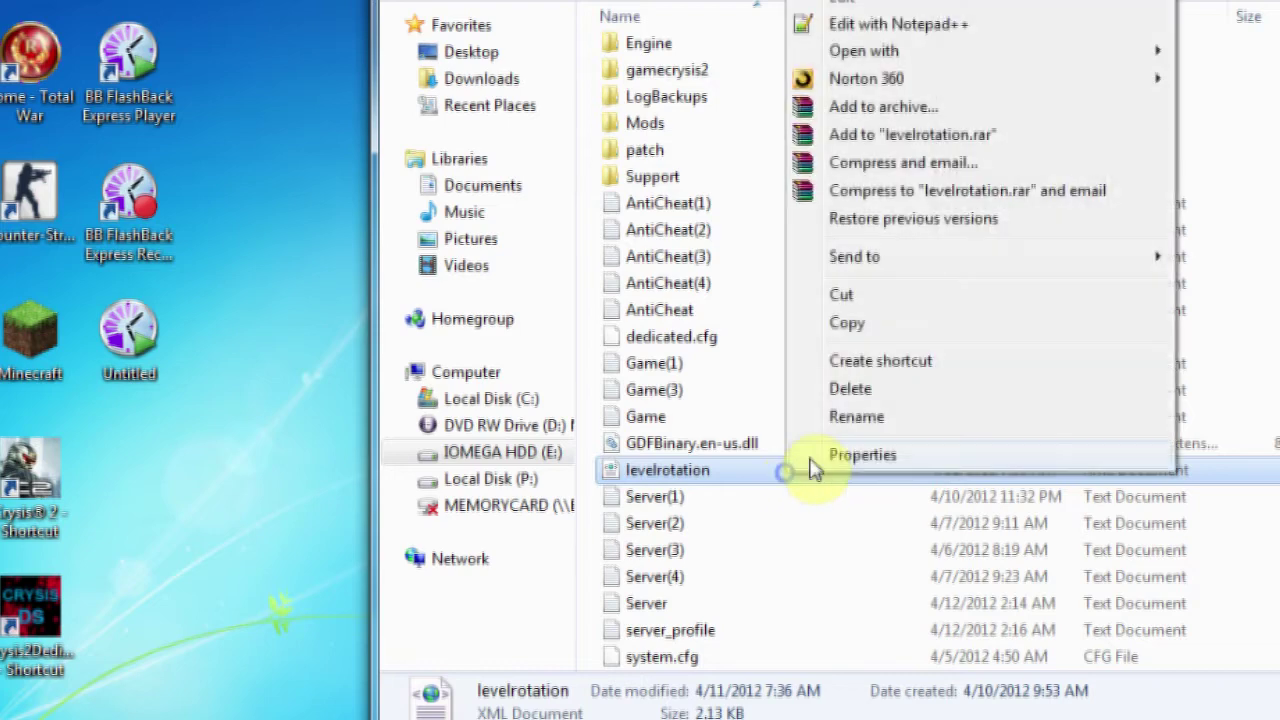
pyautogui.click(877, 4)
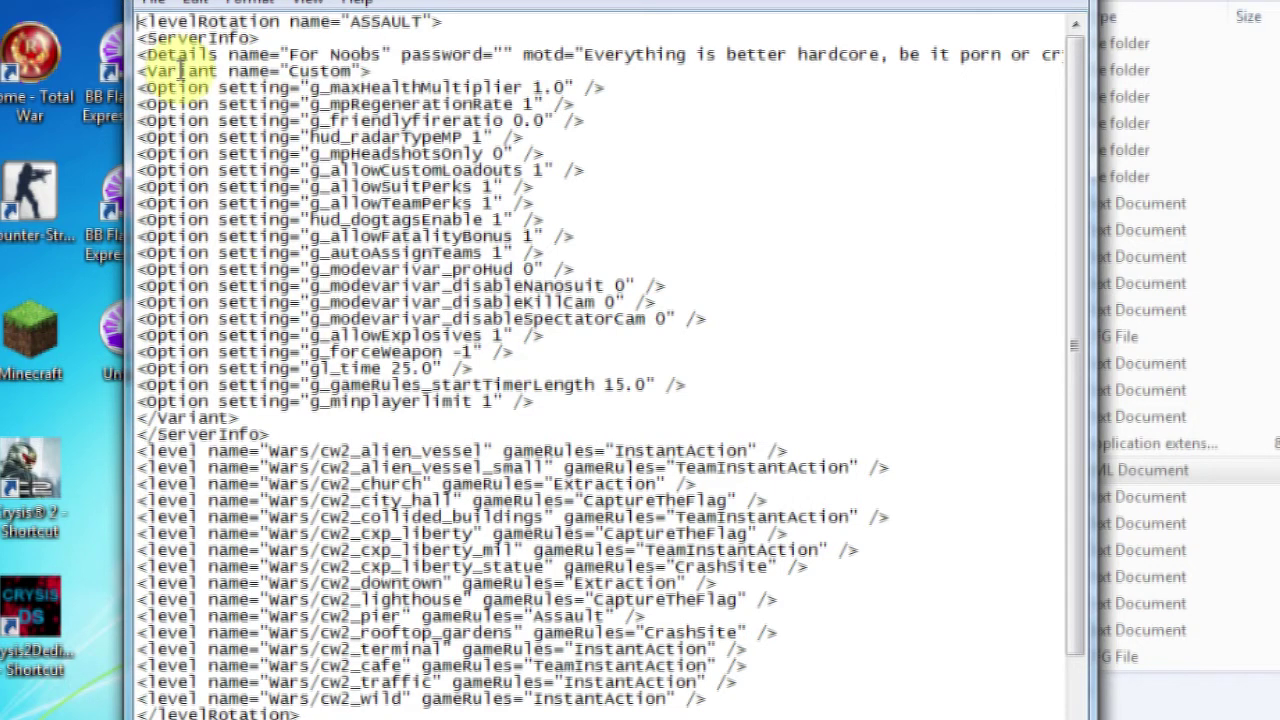
# - Examine the levelRotation name line and the server Details line, including the server name, motd and maxPlayers attributes
pyautogui.moveTo(136, 20); pyautogui.dragTo(455, 14)
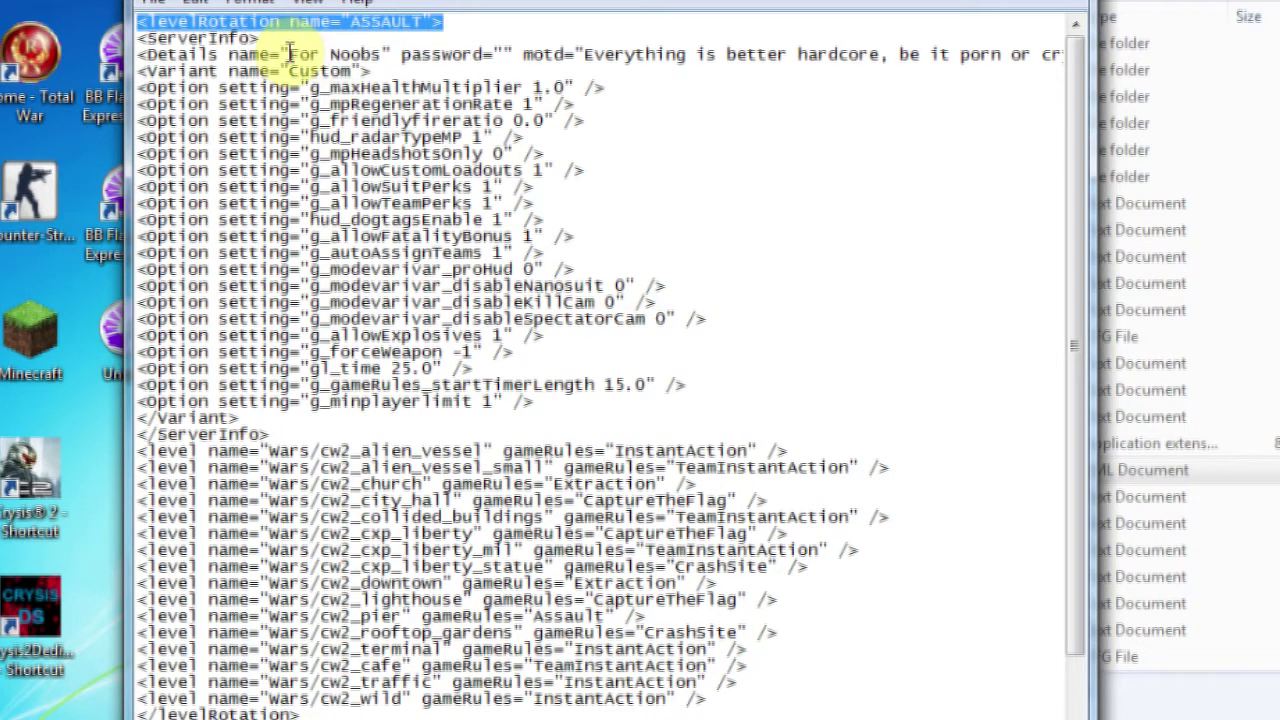
pyautogui.moveTo(271, 38); pyautogui.dragTo(860, 54)
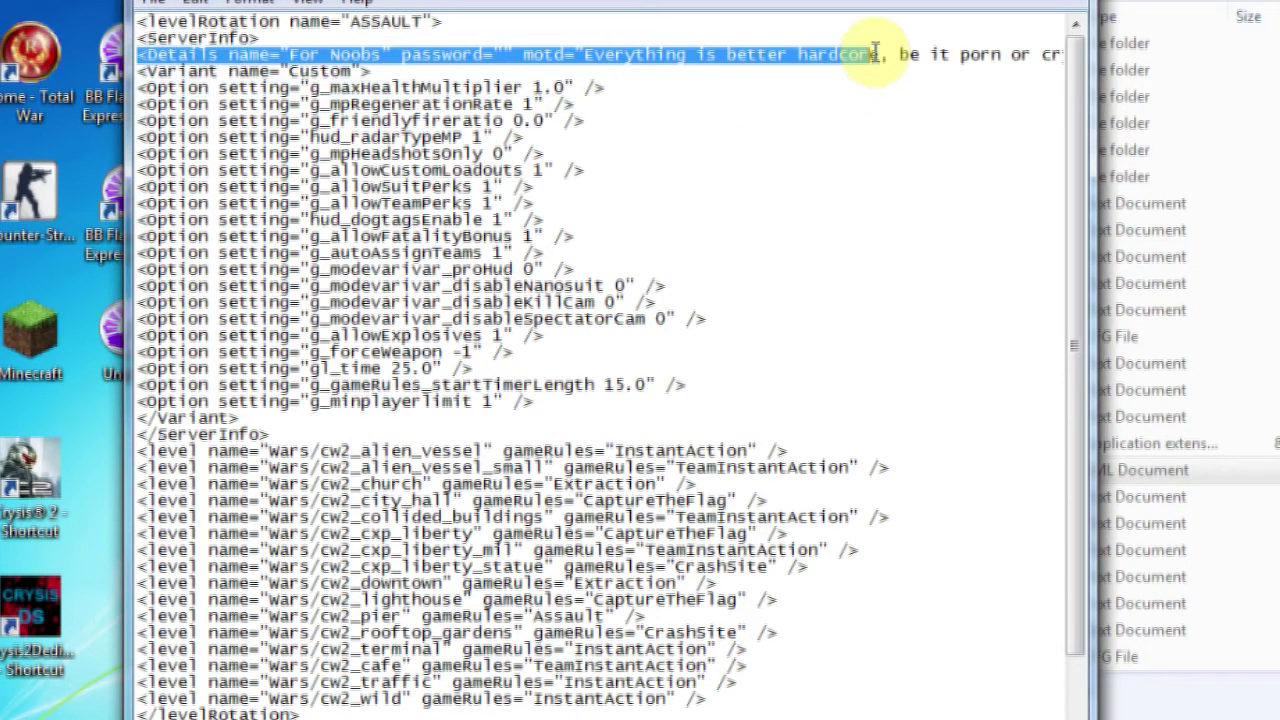
pyautogui.moveTo(289, 55); pyautogui.dragTo(376, 55)
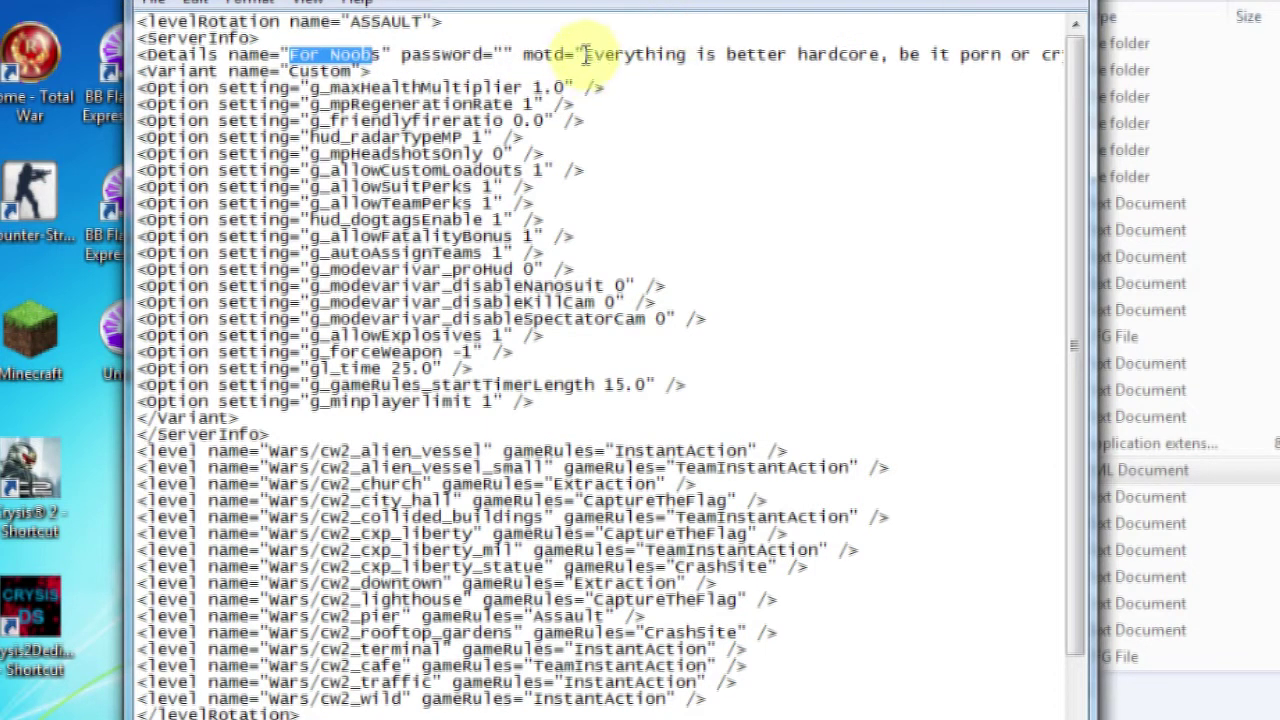
pyautogui.moveTo(593, 55); pyautogui.dragTo(1020, 55)
pyautogui.hscroll(5, 795, 698)
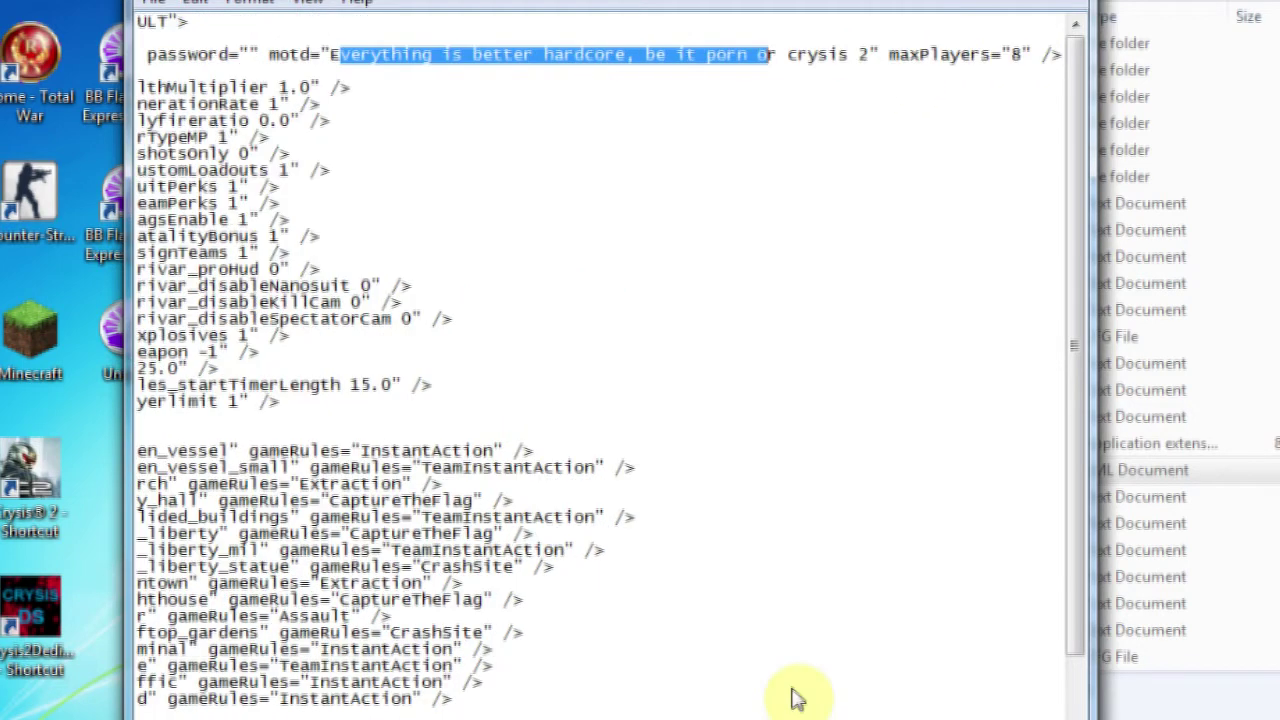
pyautogui.moveTo(897, 54); pyautogui.dragTo(992, 54)
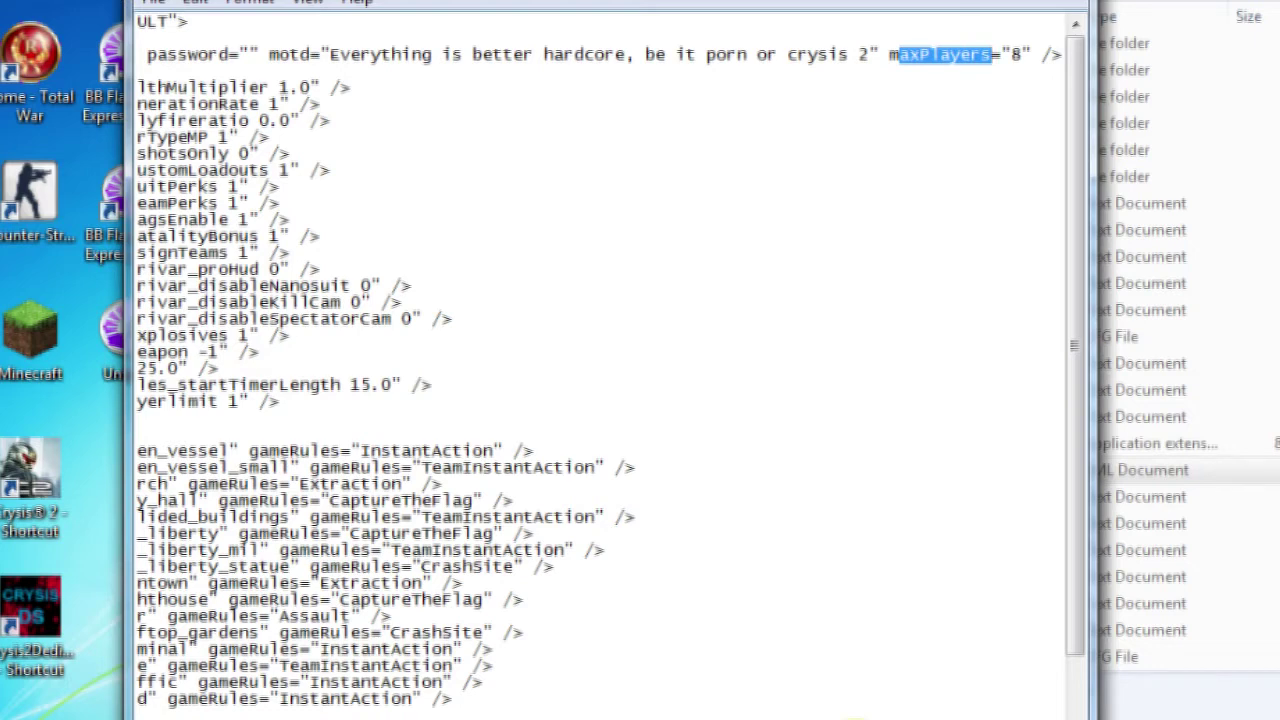
pyautogui.press('Home')
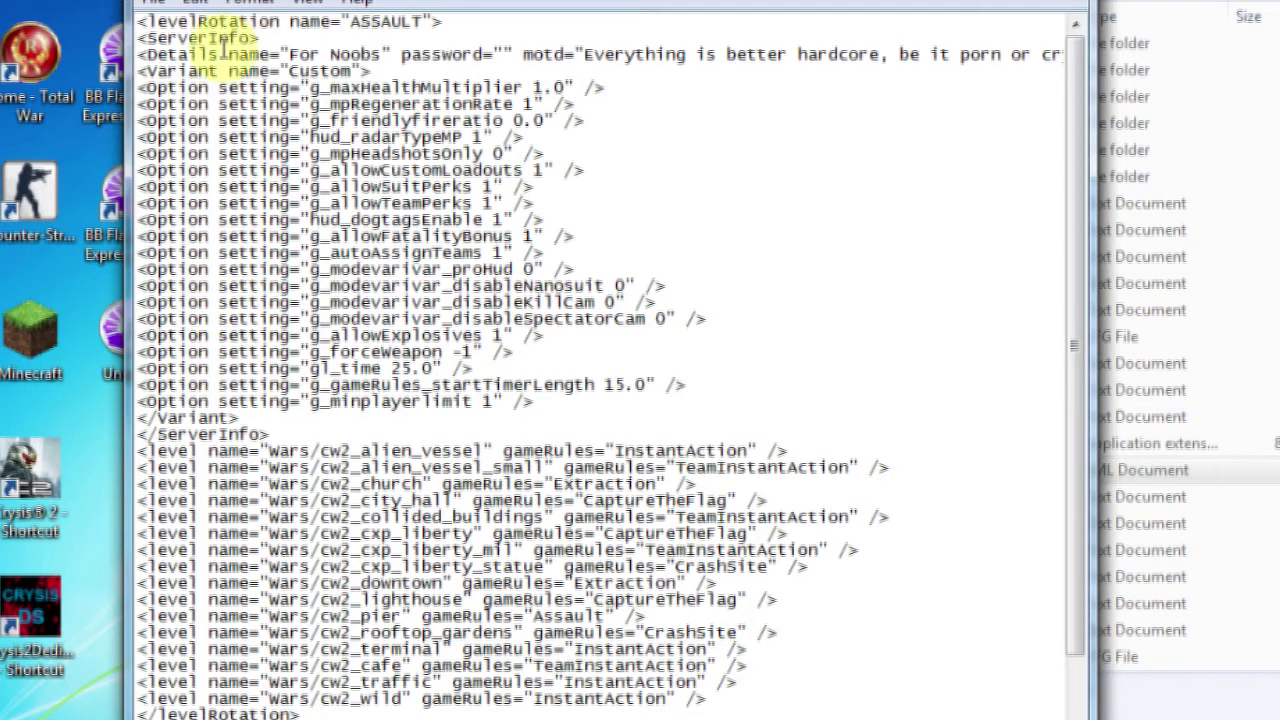
# - Examine the Variant line and the block of Option settings below it, including g_maxHealthMultiplier and g_allowCustomLoadouts
pyautogui.click(349, 55)
pyautogui.hotkey('shift', 'End')
pyautogui.click(362, 70)
pyautogui.hotkey('shift', 'Home')
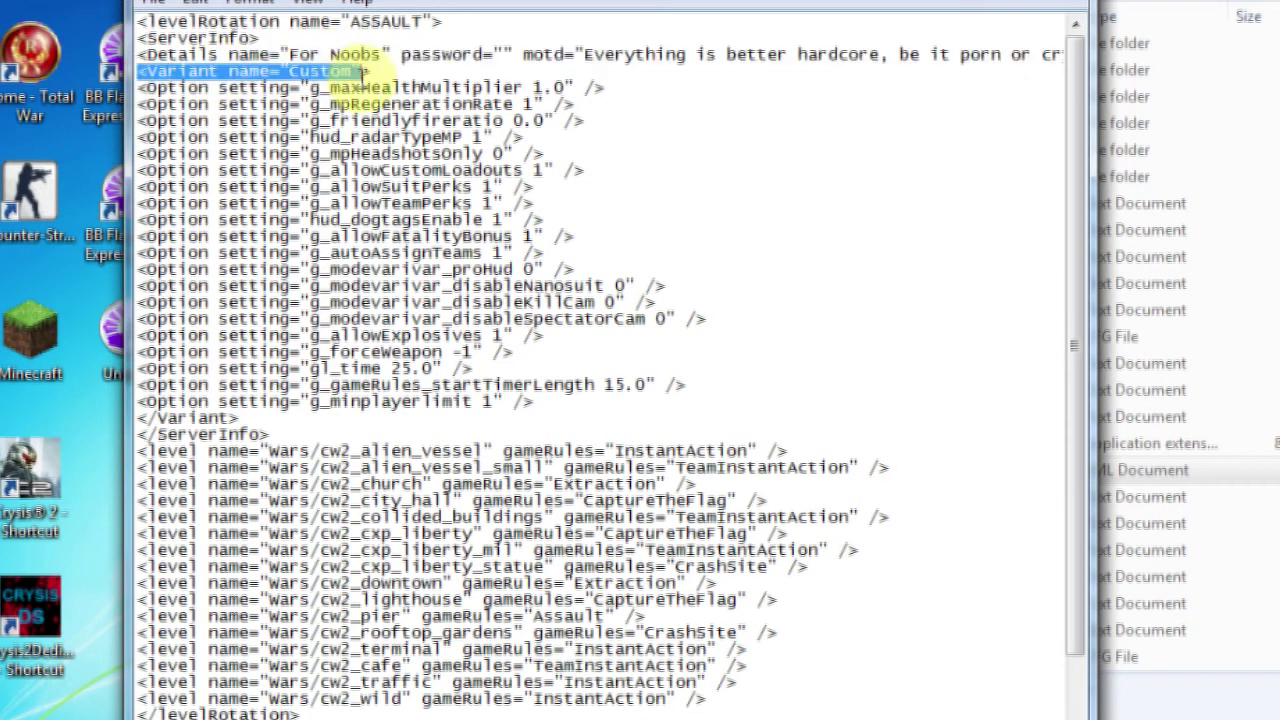
pyautogui.moveTo(595, 400); pyautogui.dragTo(140, 90)
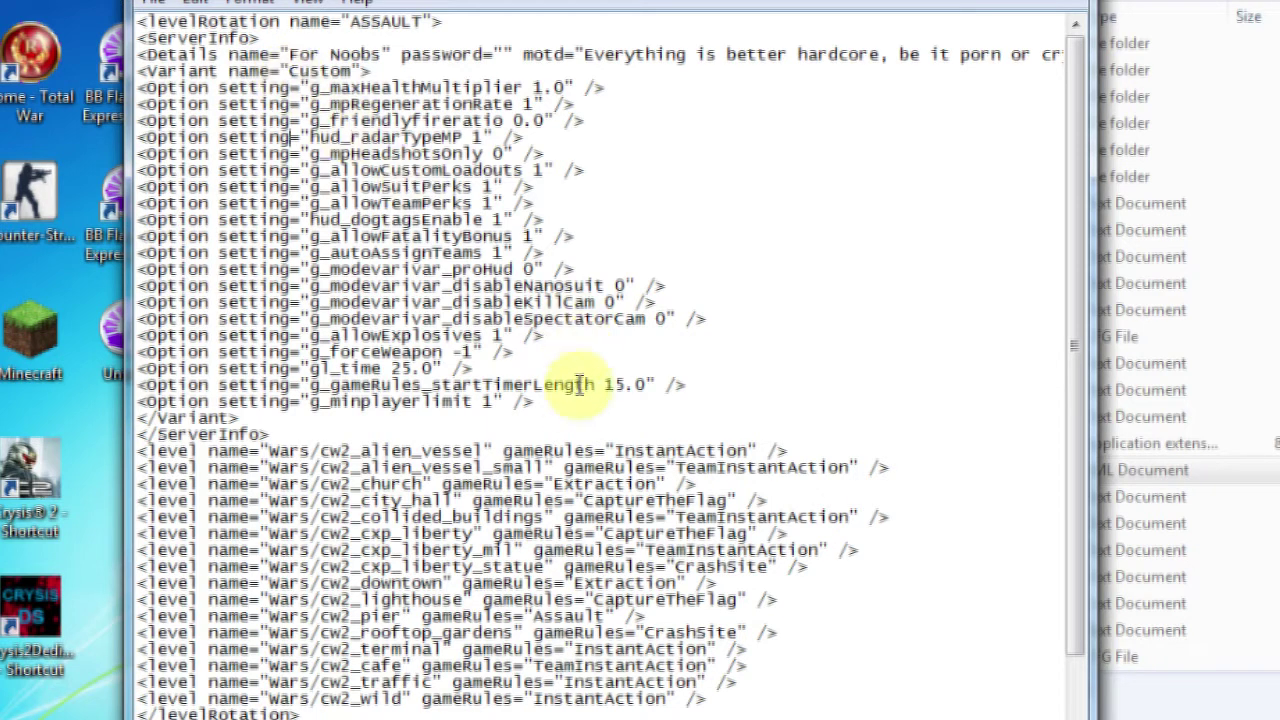
pyautogui.moveTo(563, 400); pyautogui.dragTo(40, 90)
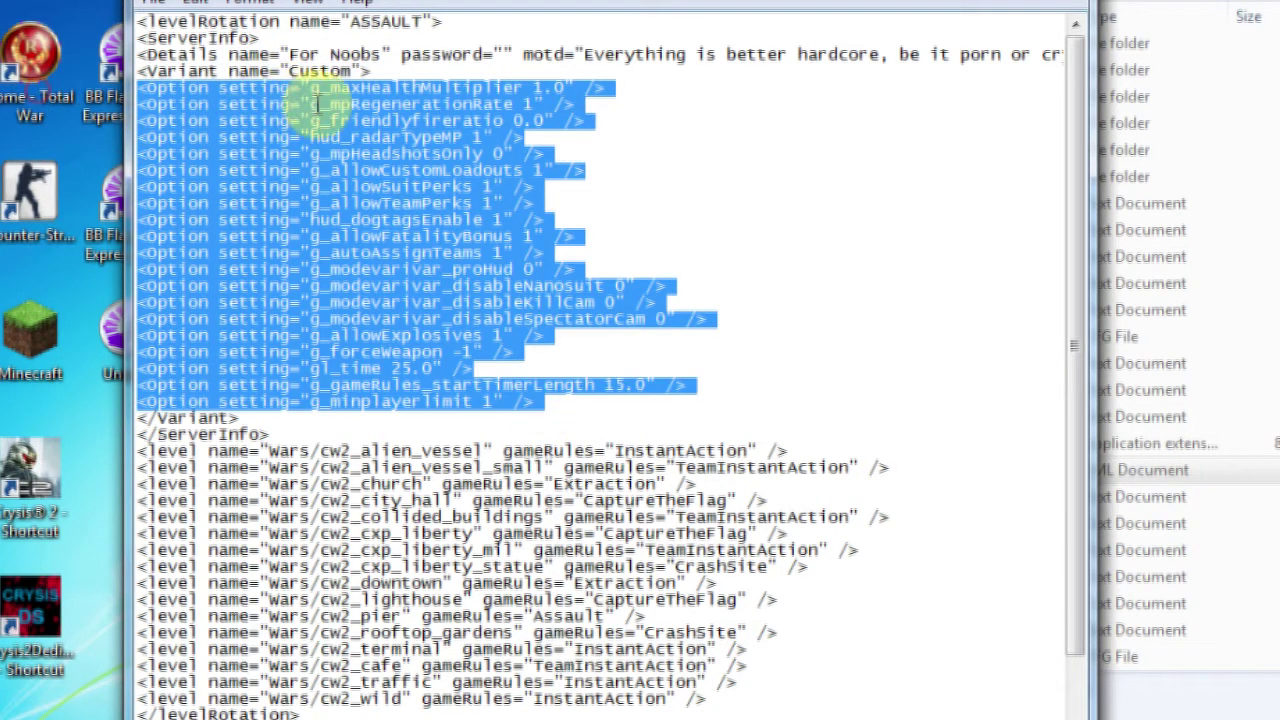
pyautogui.click(545, 88)
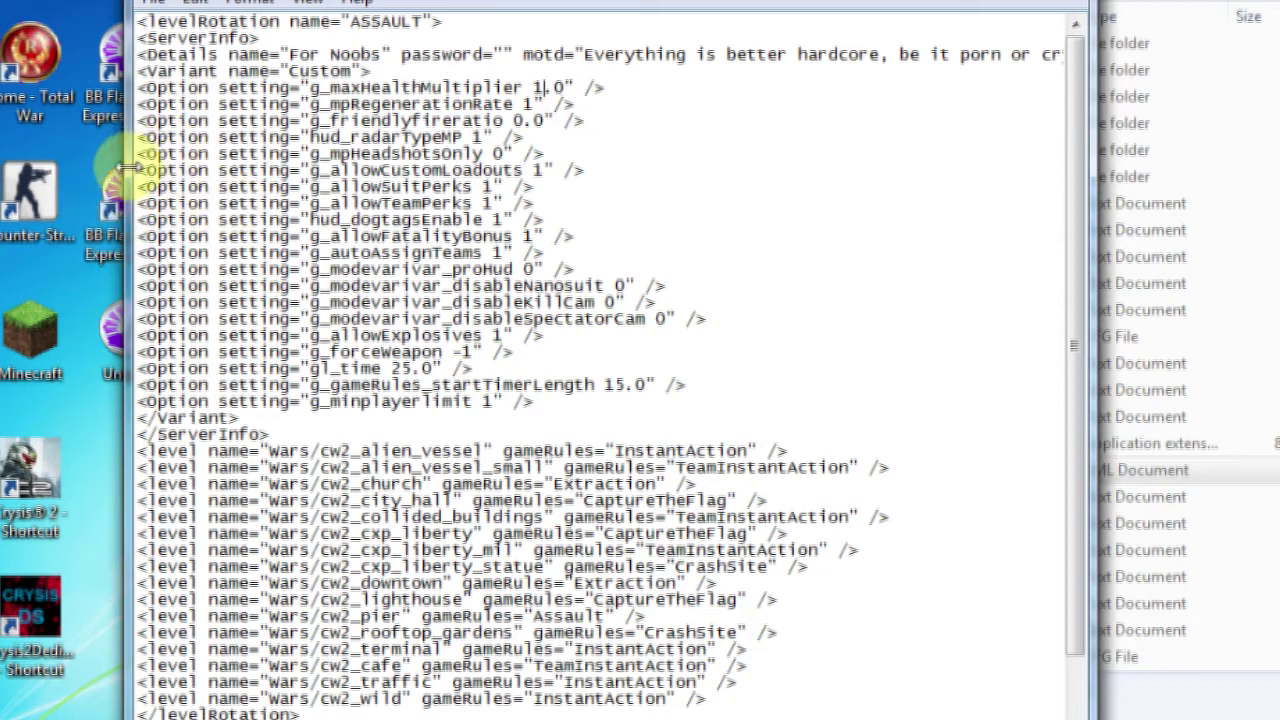
pyautogui.moveTo(140, 171); pyautogui.dragTo(546, 166)
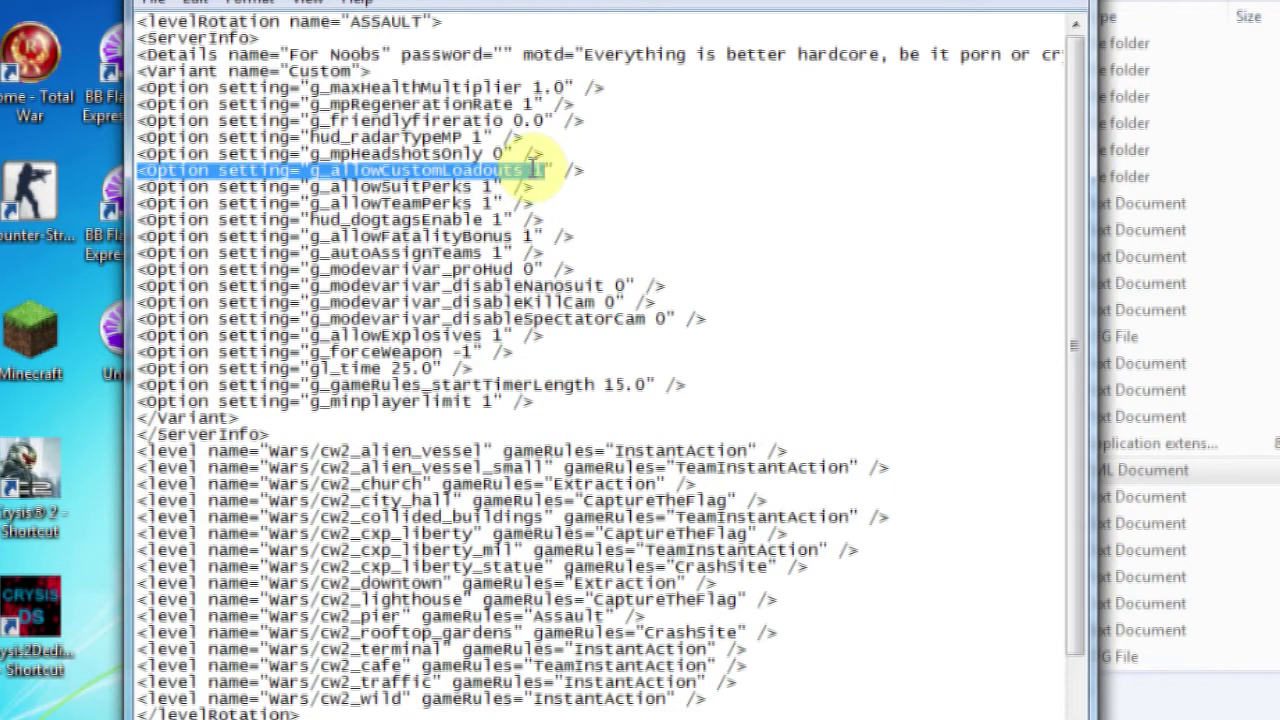
pyautogui.click(596, 592)
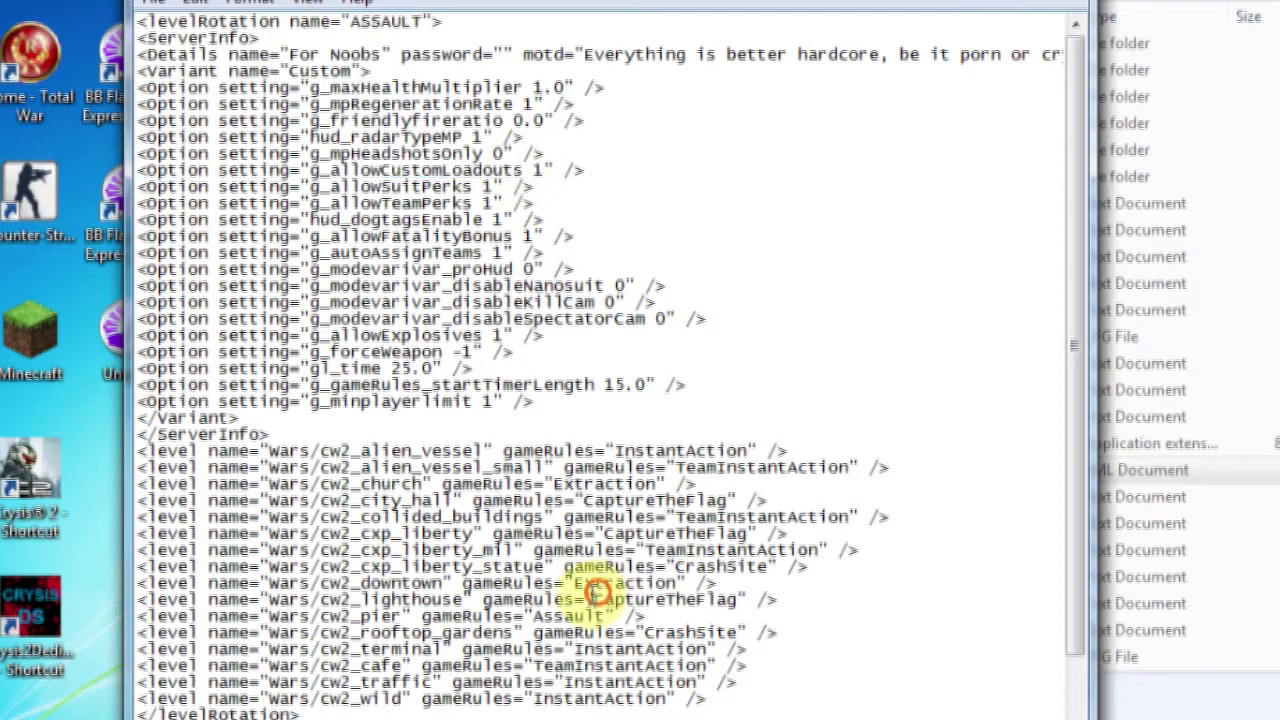
pyautogui.click(425, 712)
pyautogui.moveTo(425, 712); pyautogui.dragTo(243, 650)
pyautogui.click(548, 170)
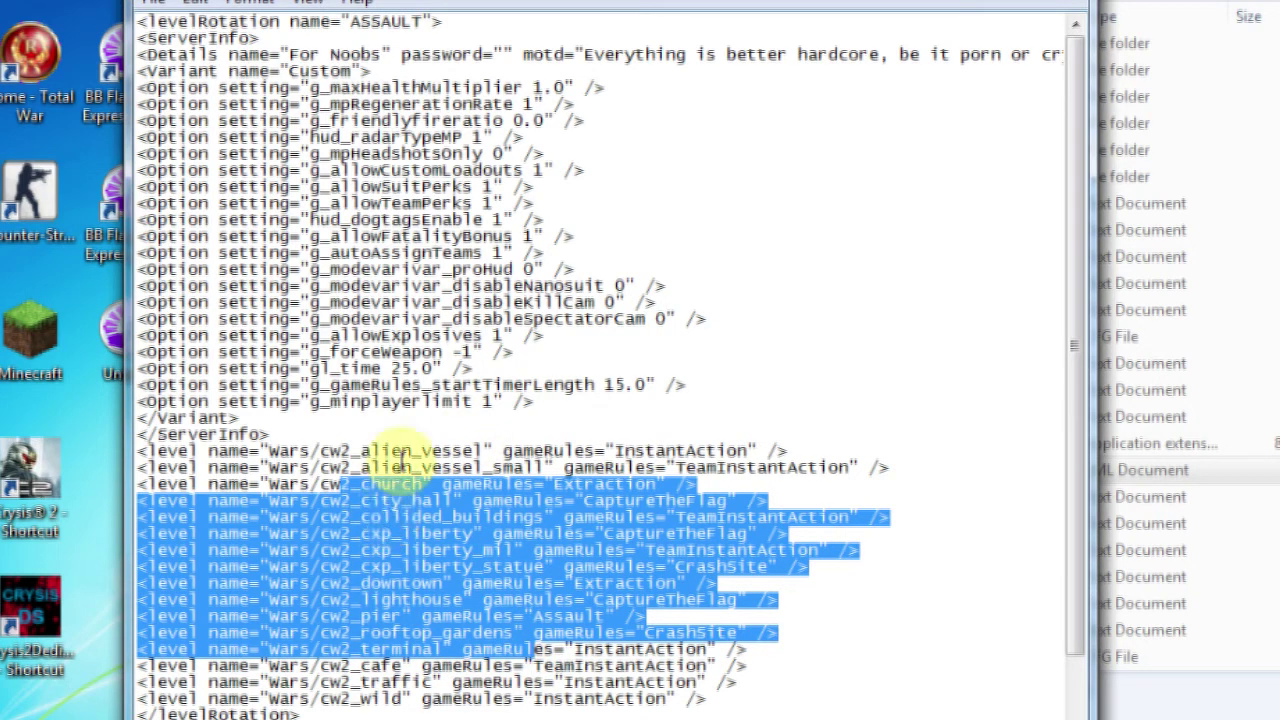
pyautogui.click(413, 318)
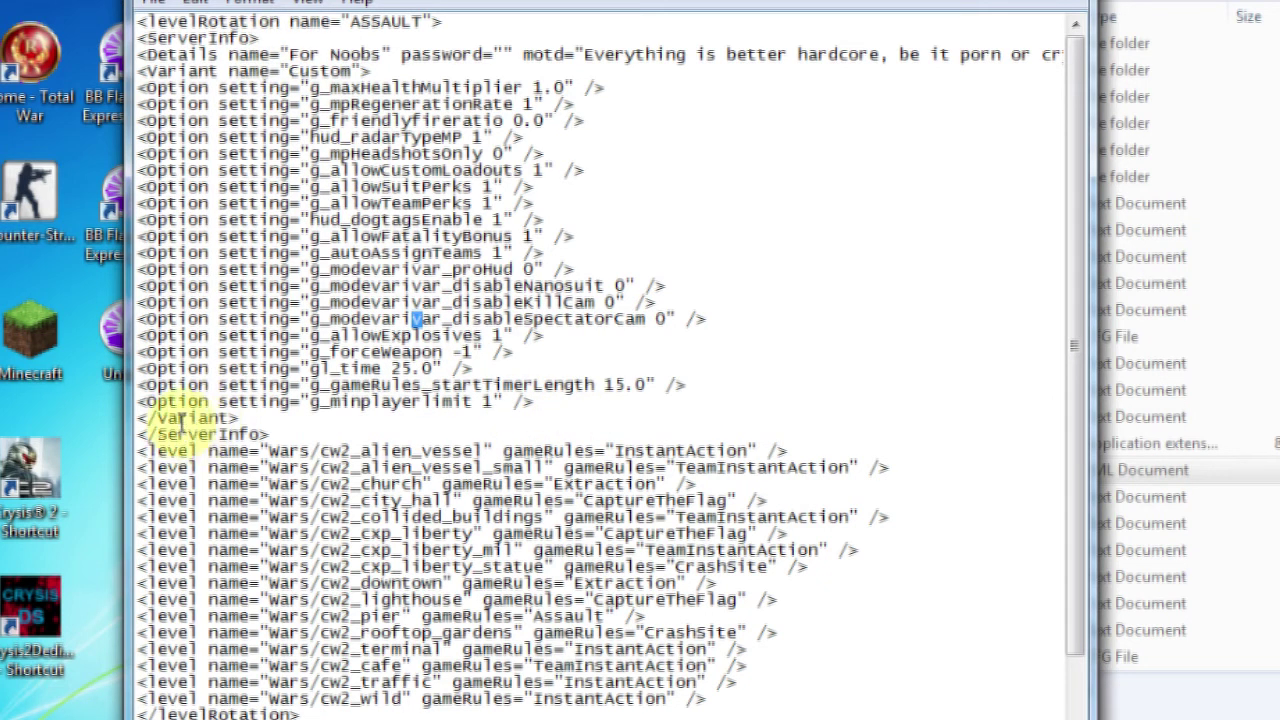
# - Examine the closing ServerInfo tag and the level entries, comparing each map name with its gameRules attribute
pyautogui.moveTo(275, 435); pyautogui.dragTo(152, 434)
pyautogui.click(150, 467)
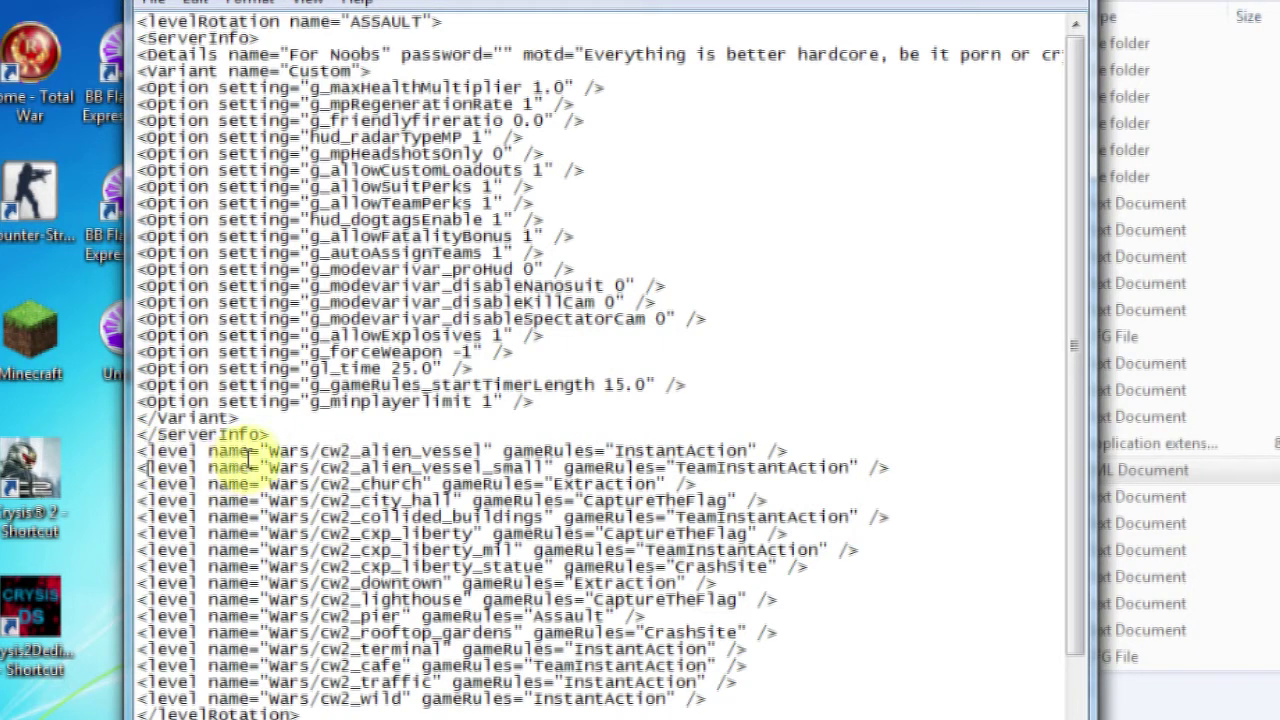
pyautogui.moveTo(268, 455); pyautogui.dragTo(481, 450)
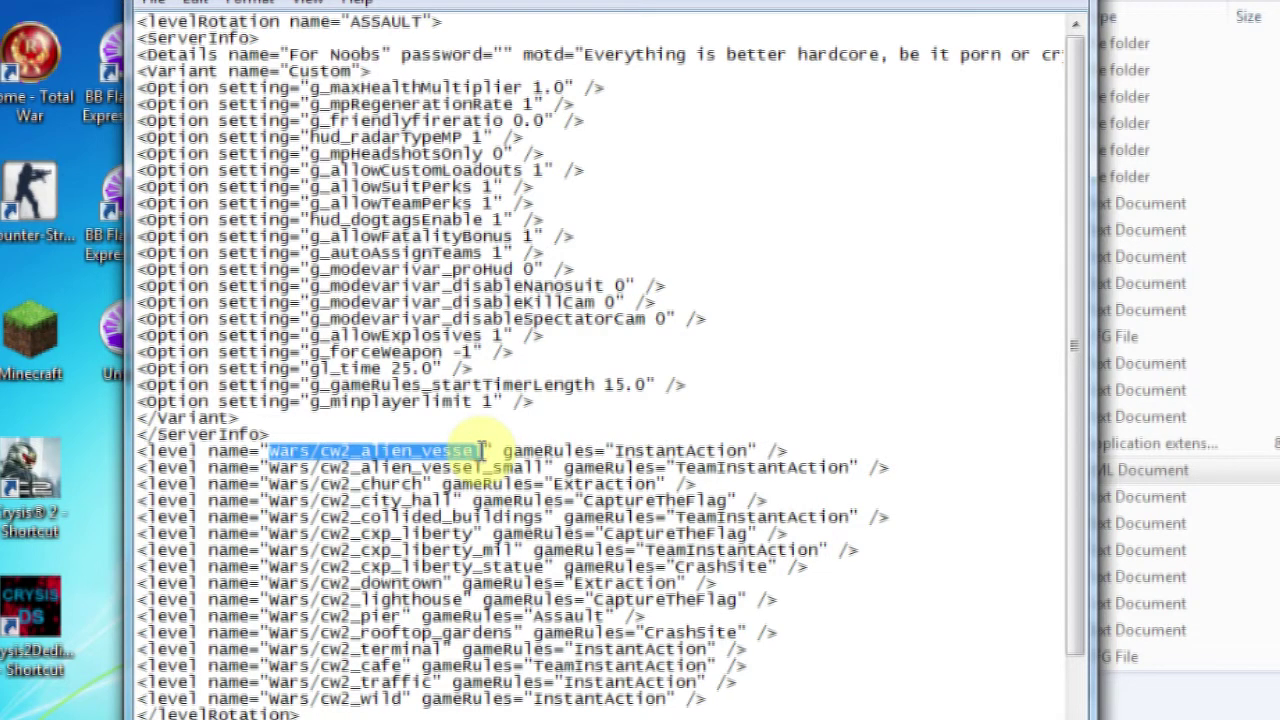
pyautogui.moveTo(380, 665); pyautogui.dragTo(400, 699)
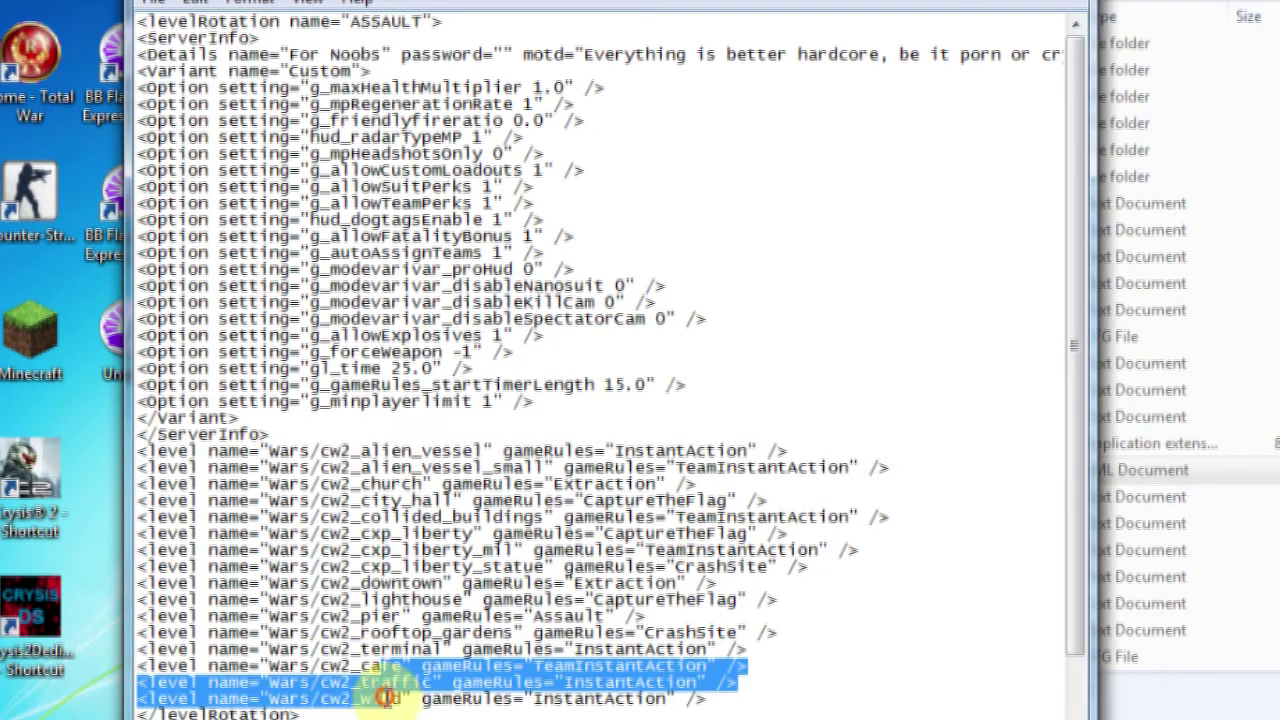
pyautogui.click(345, 450)
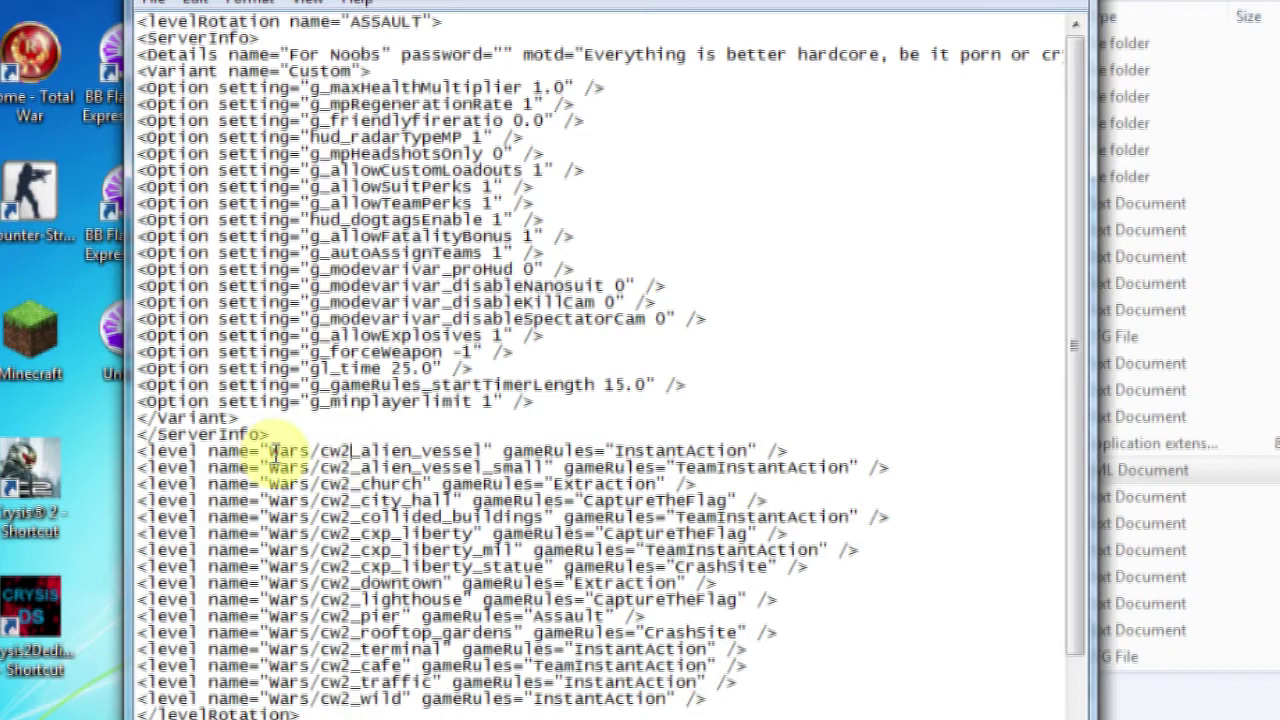
pyautogui.moveTo(268, 452); pyautogui.dragTo(484, 451)
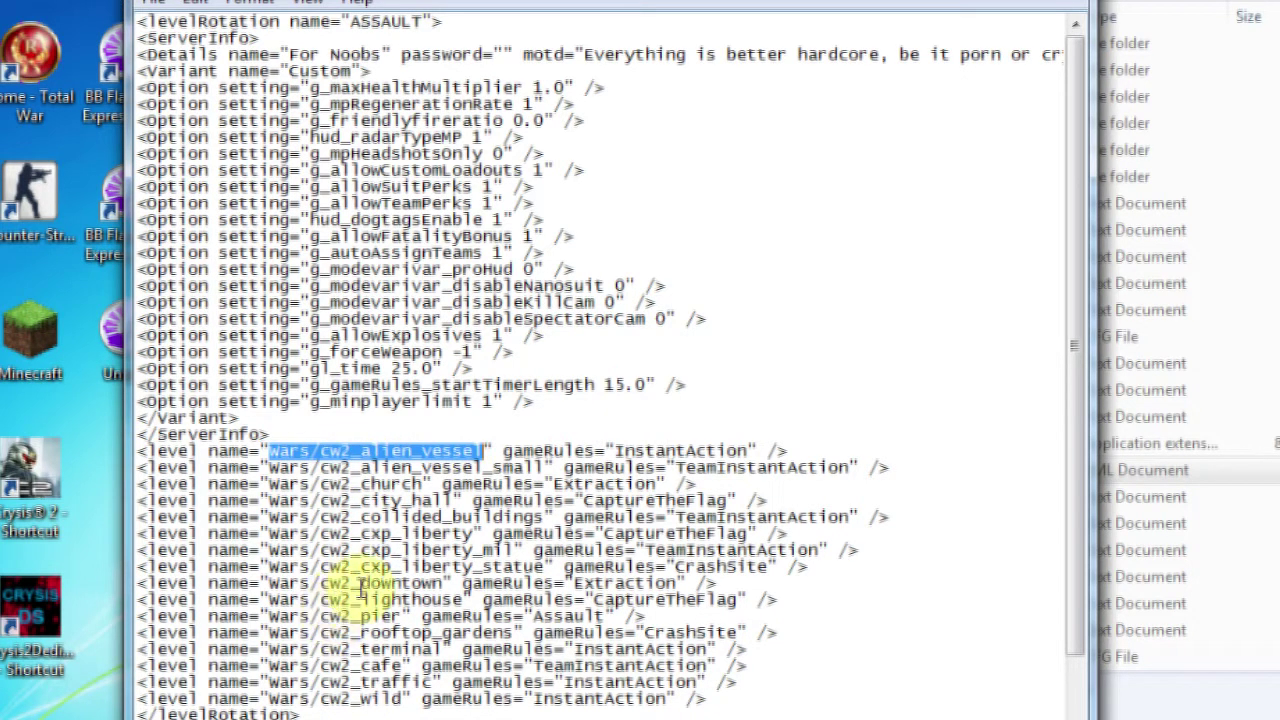
pyautogui.click(524, 452)
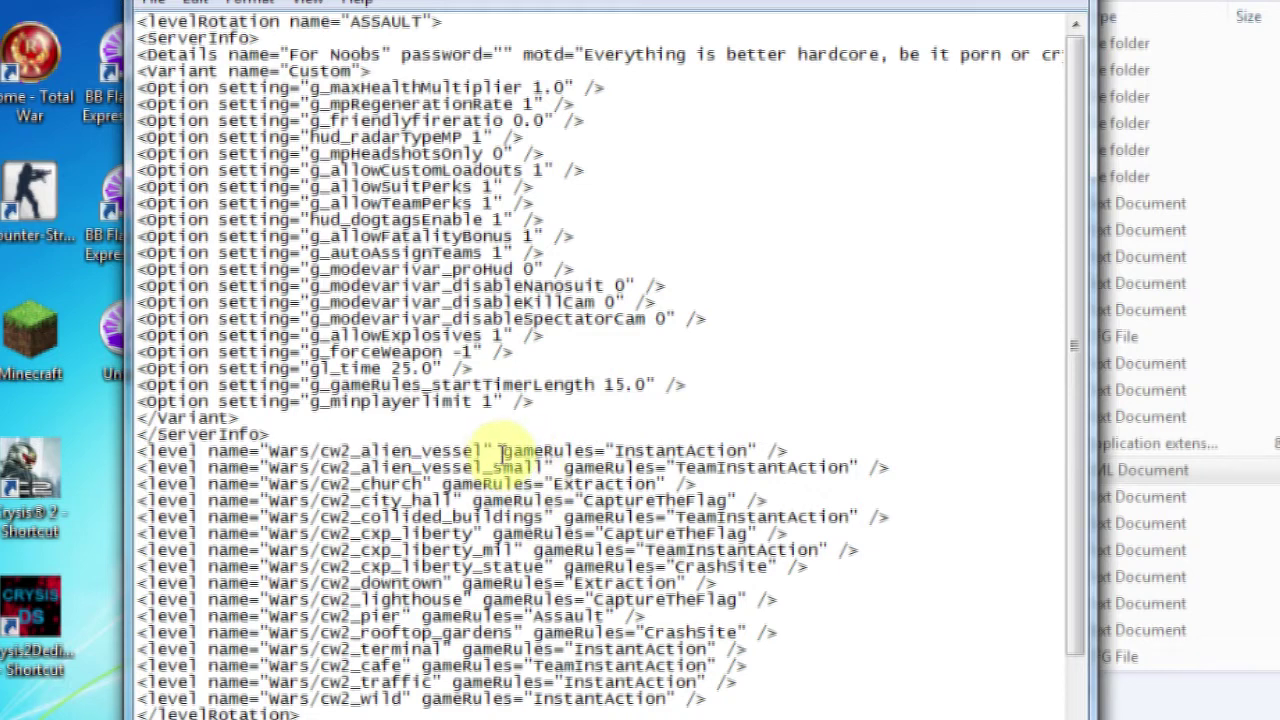
pyautogui.moveTo(505, 451); pyautogui.dragTo(621, 441)
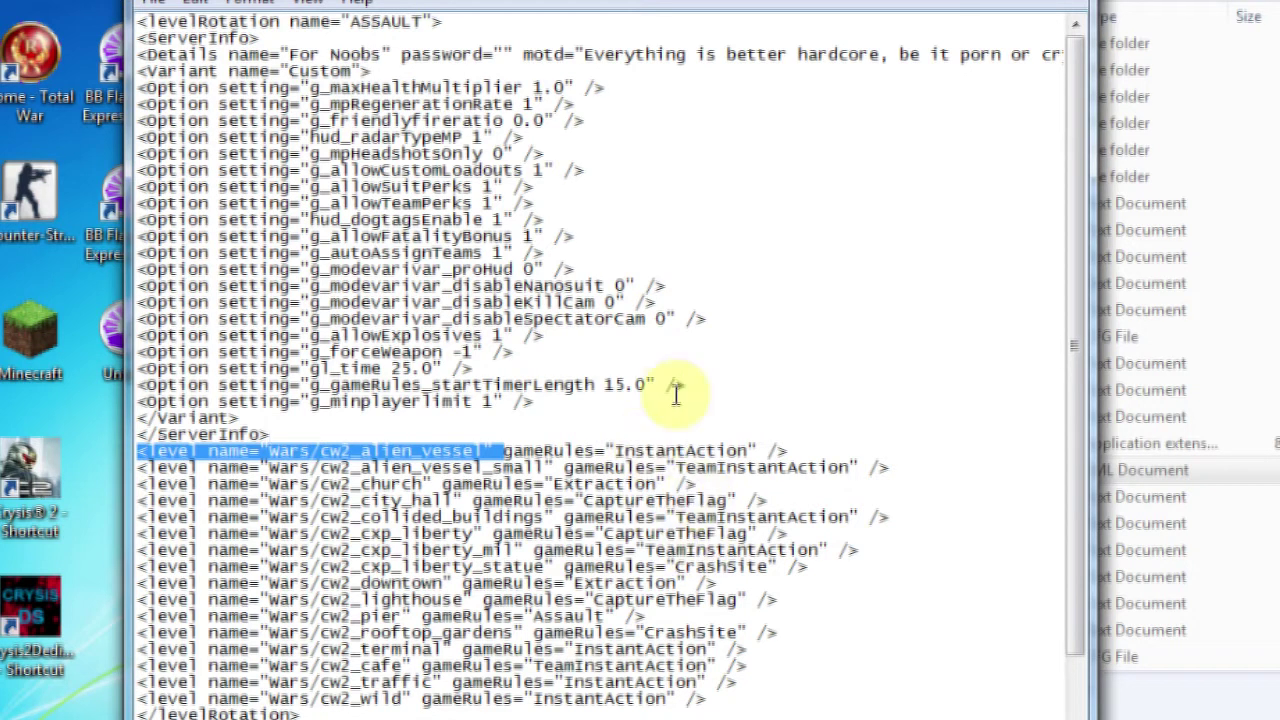
pyautogui.click(387, 560)
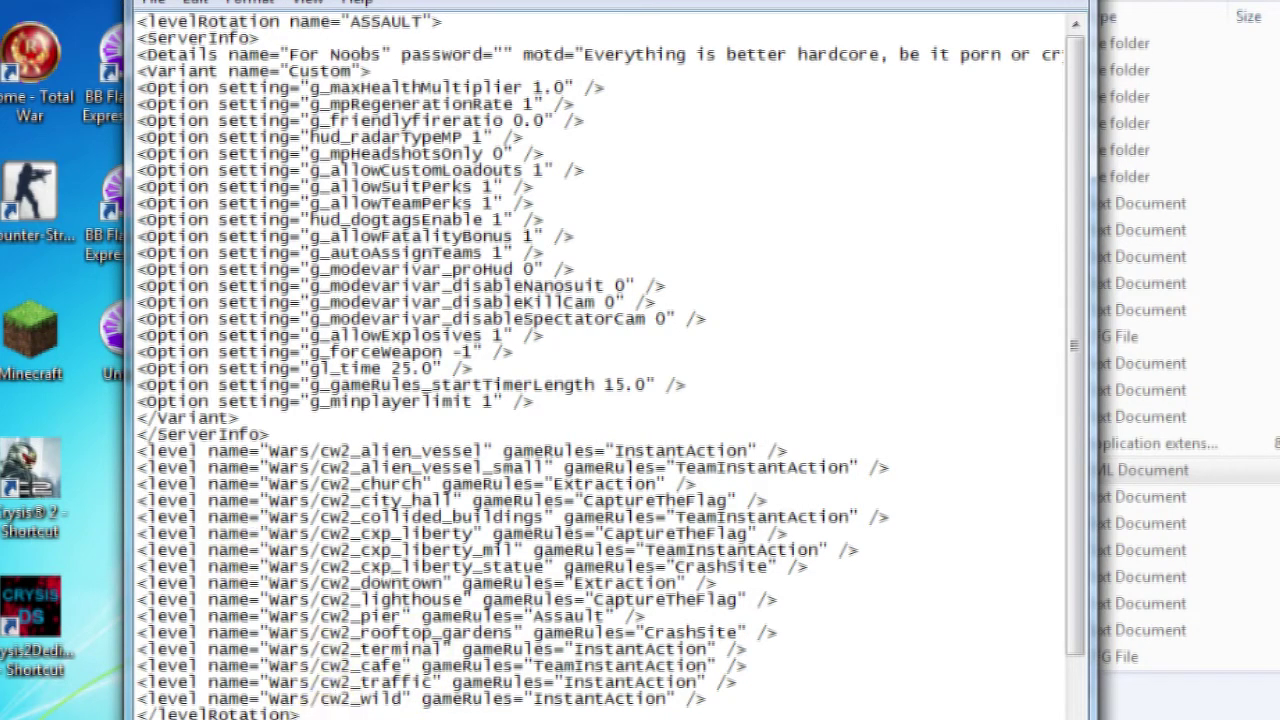
# - Close the levelrotation document and the Crysis 2 folder window
pyautogui.moveTo(318, 712); pyautogui.dragTo(118, 650)
pyautogui.click(152, 4)
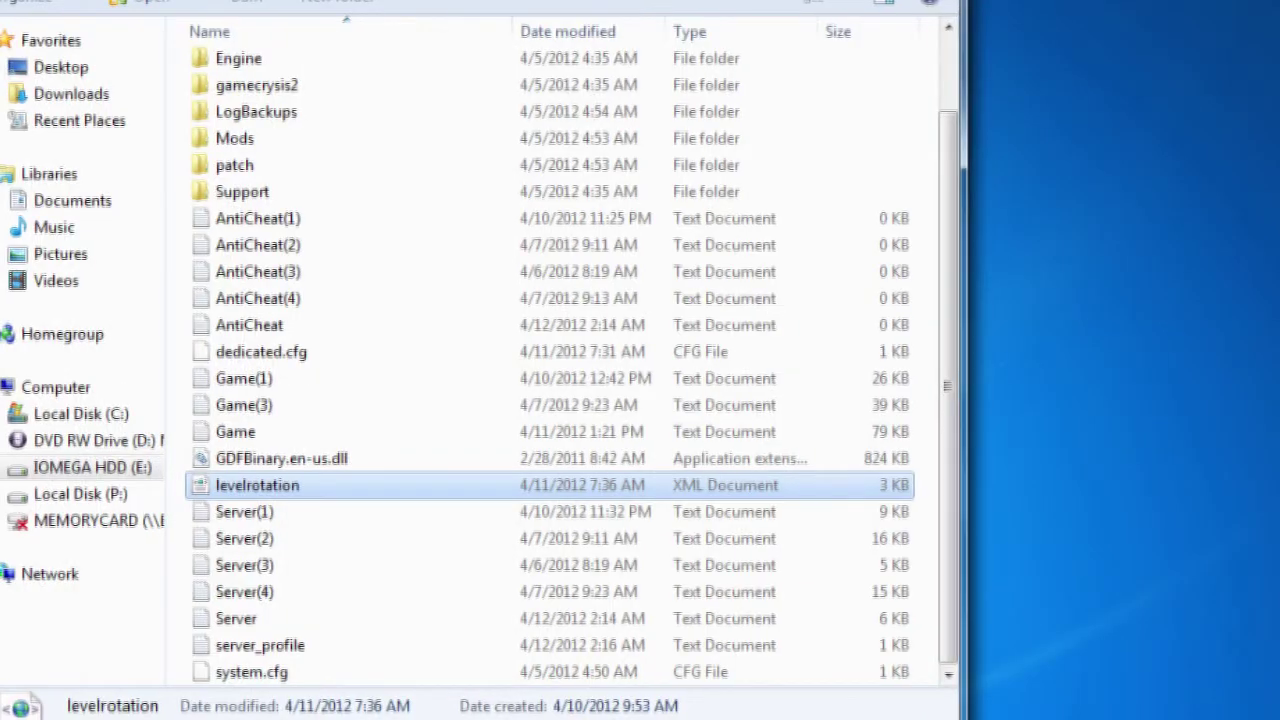
pyautogui.hotkey('alt', 'F4')
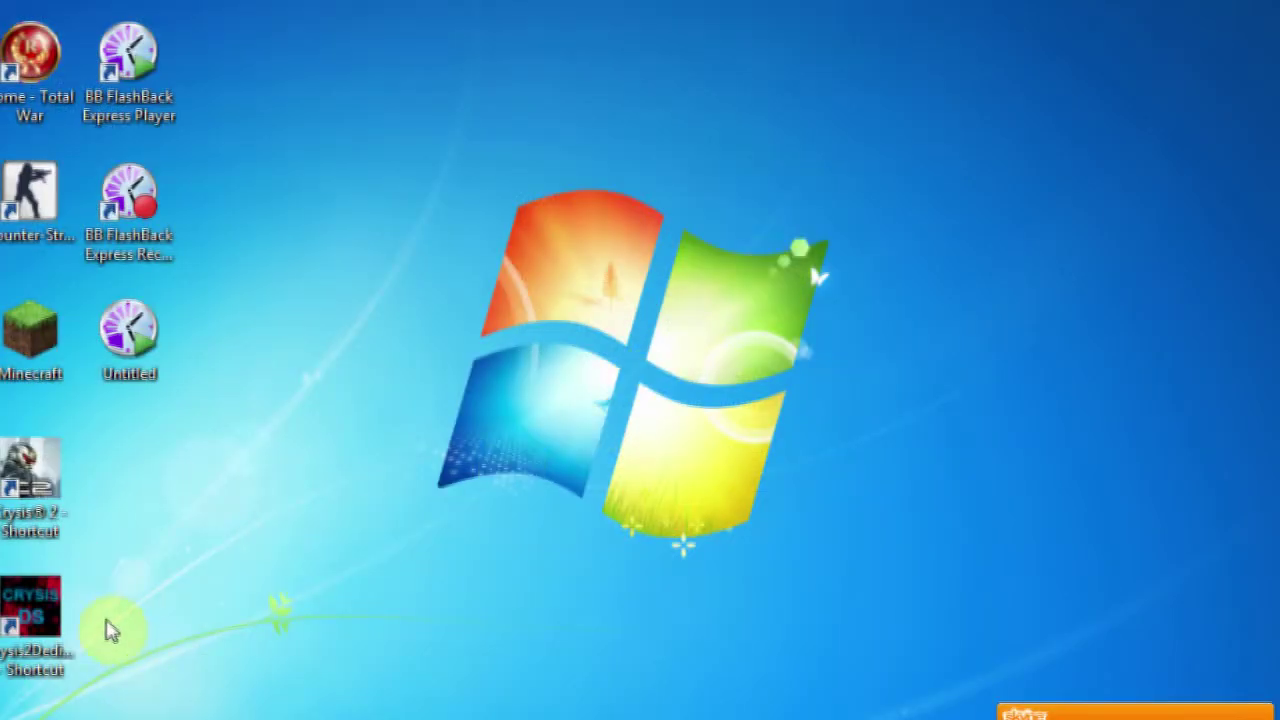
# - Launch the Crysis 2 dedicated server from its desktop shortcut and check the settings loaded in its console
pyautogui.doubleClick(55, 618)
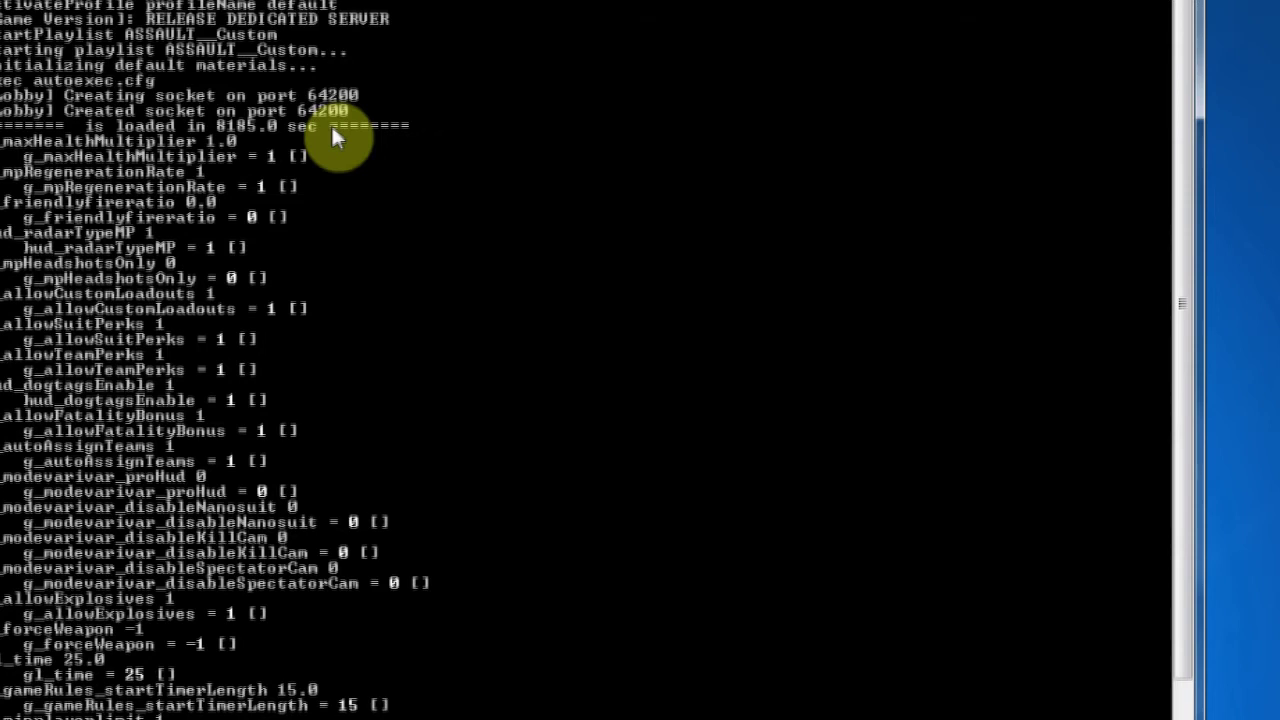
pyautogui.click(240, 186)
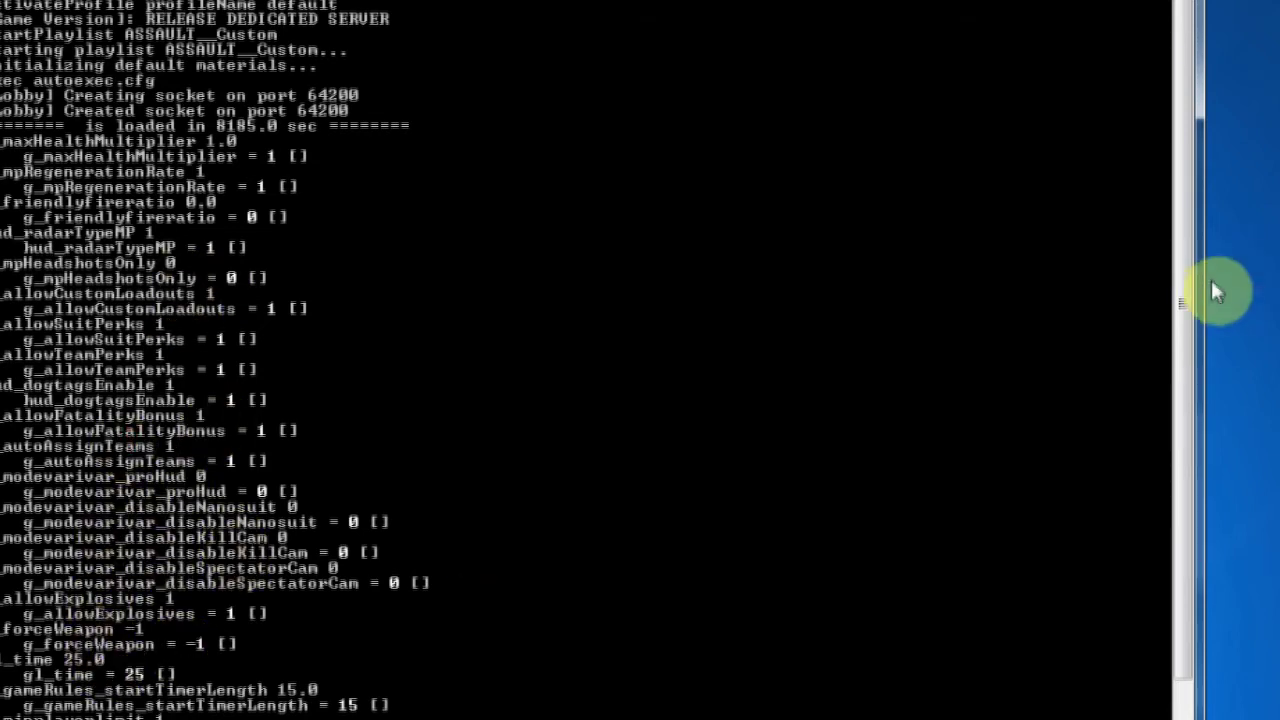
pyautogui.scroll(-1, 1180, 300)
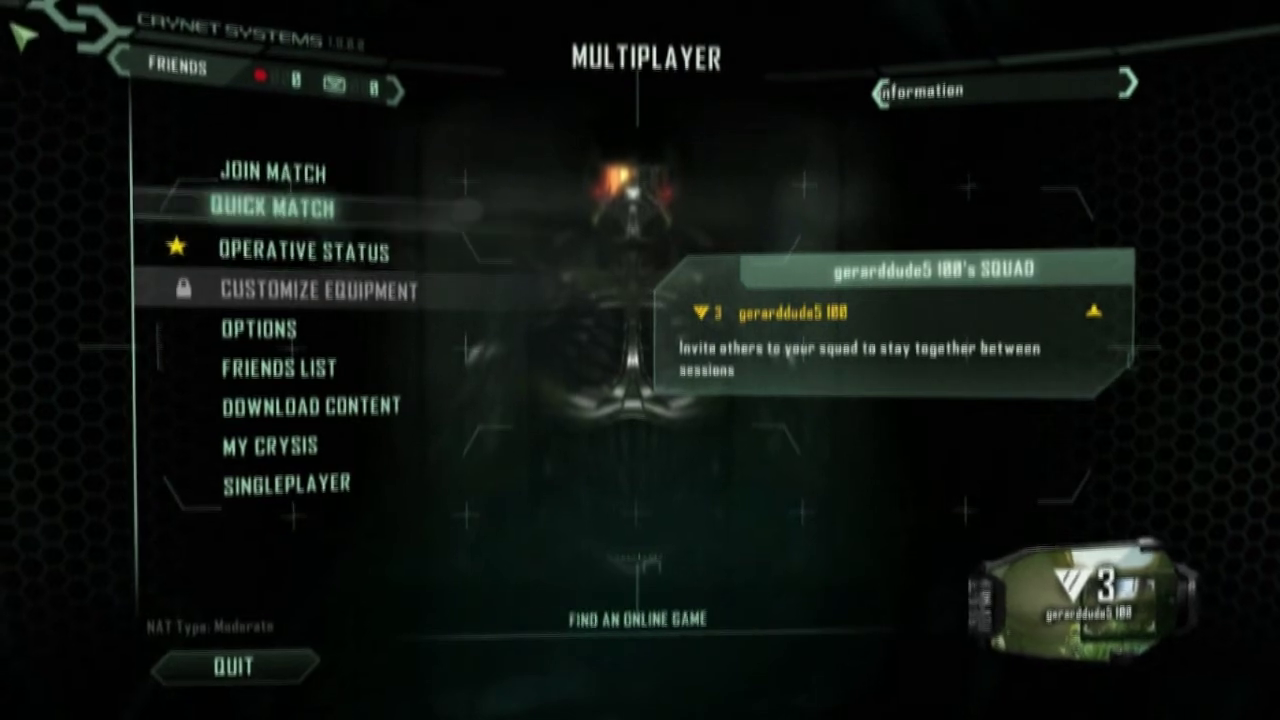
# - In Crysis 2 multiplayer, open the server browser through Join Match and look through all servers
pyautogui.press('Up')
pyautogui.press('Return')
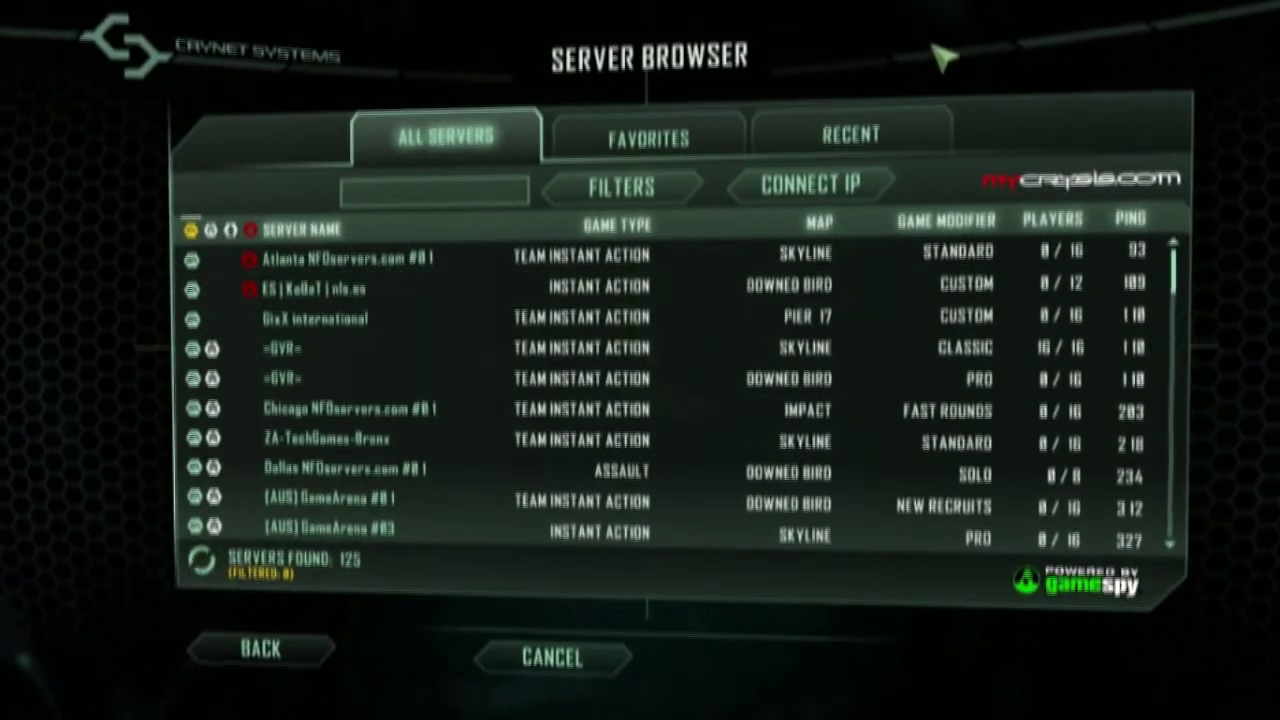
pyautogui.scroll(-7, 893, 100)
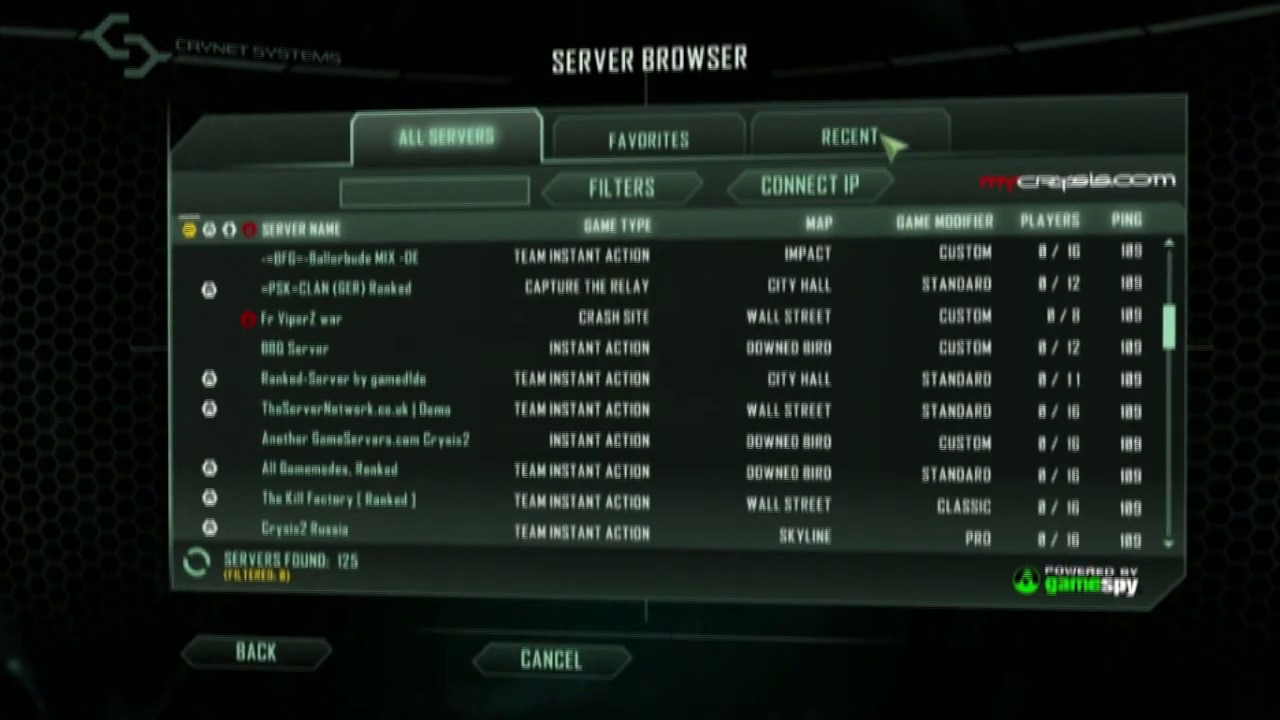
pyautogui.scroll(1, 898, 143)
pyautogui.scroll(-4, 898, 145)
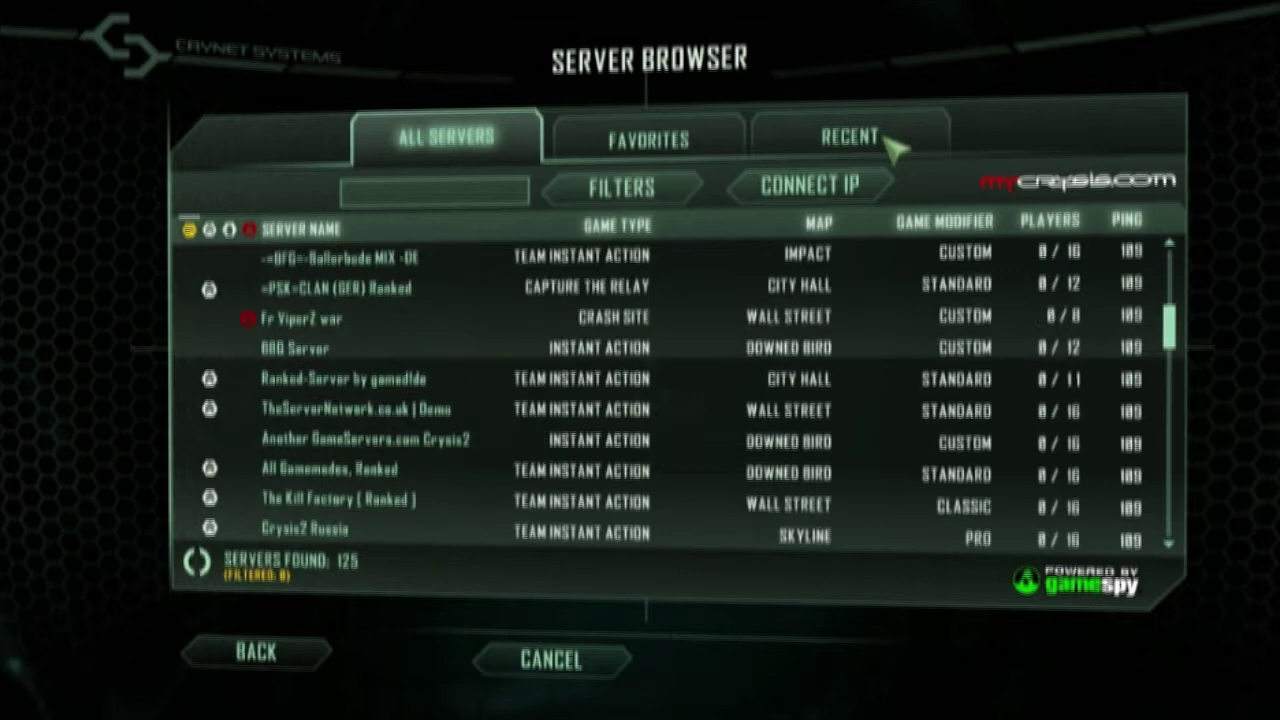
pyautogui.scroll(-6, 893, 166)
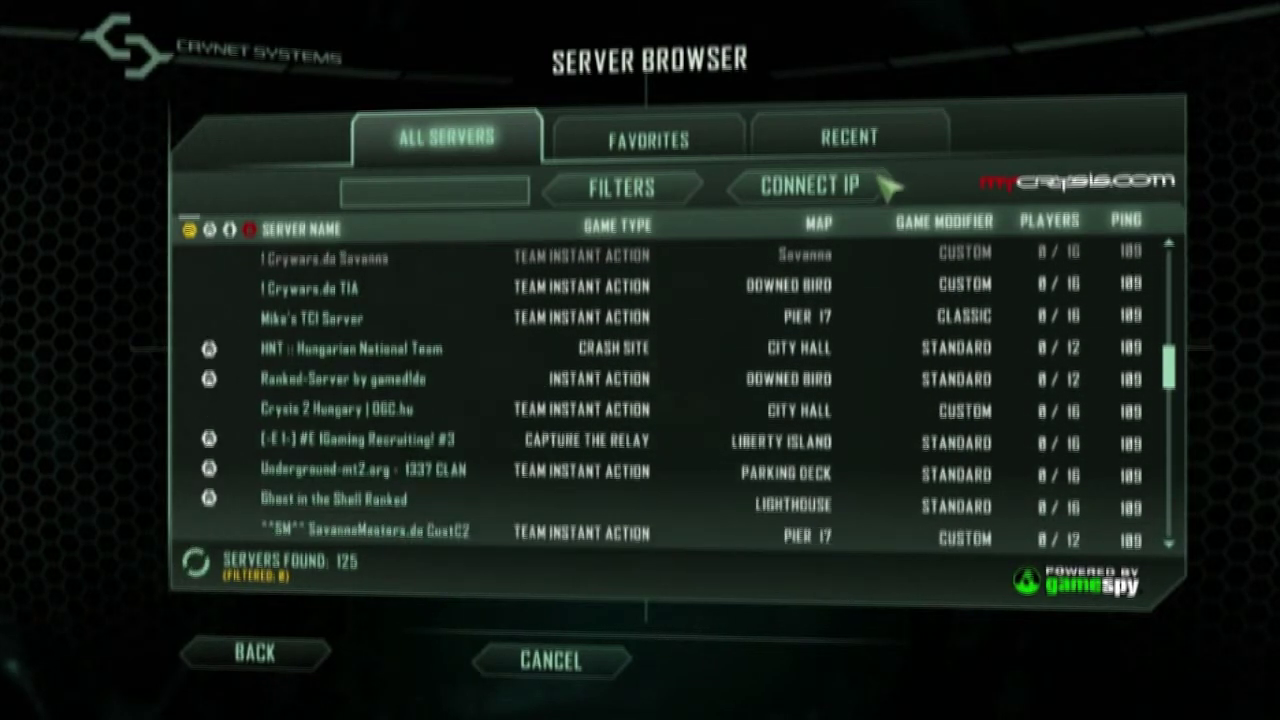
pyautogui.scroll(-1, 884, 214)
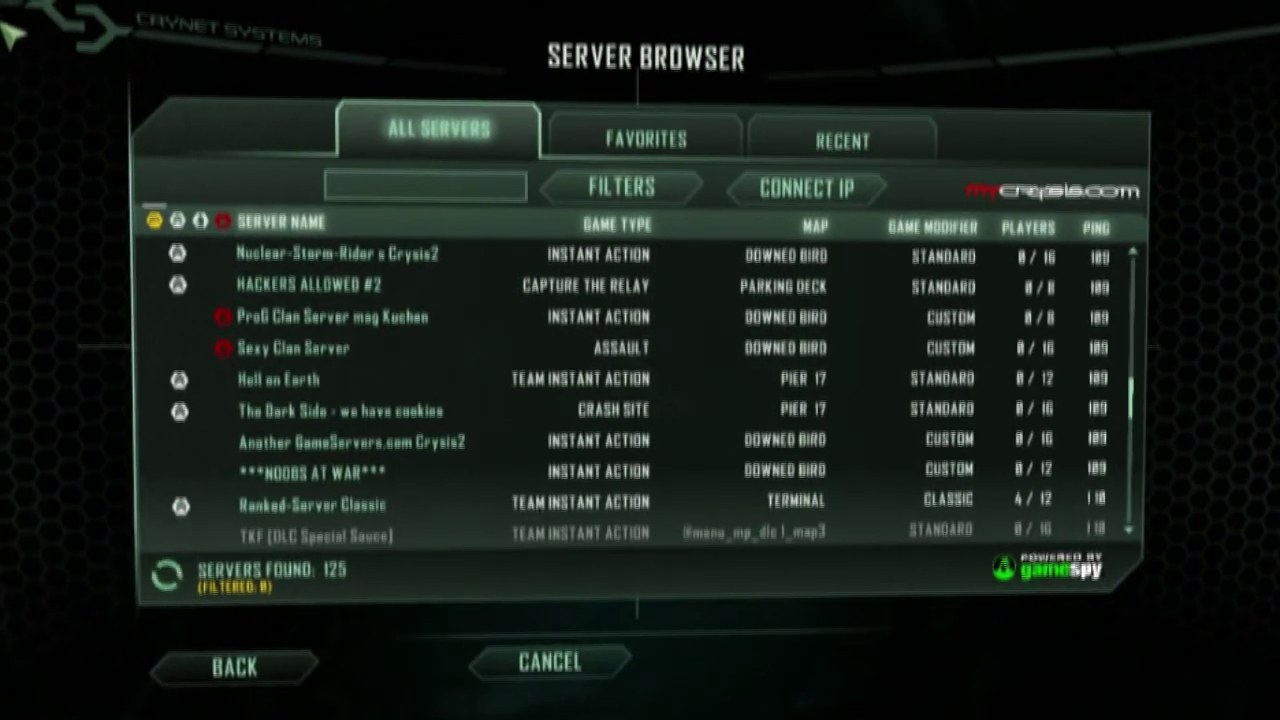
# - Sort the server list by server name and find the For Noobs server
pyautogui.click(300, 229)
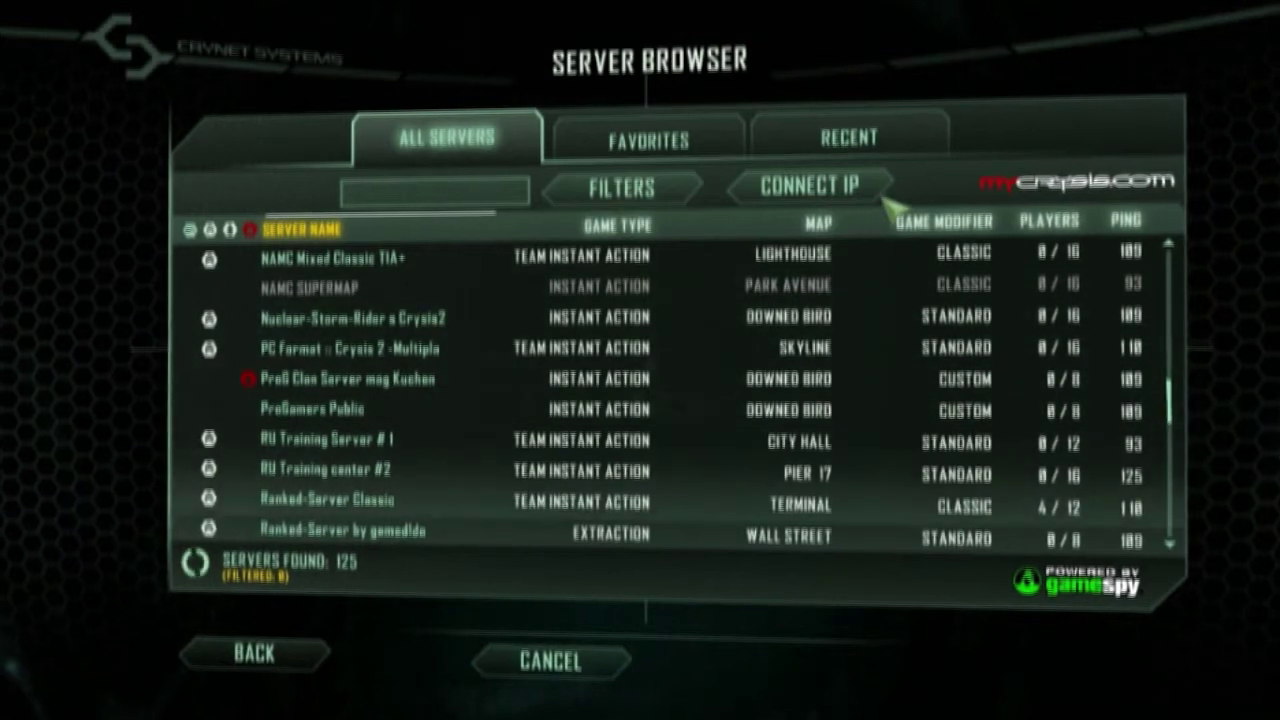
pyautogui.scroll(8, 890, 172)
pyautogui.scroll(1, 893, 175)
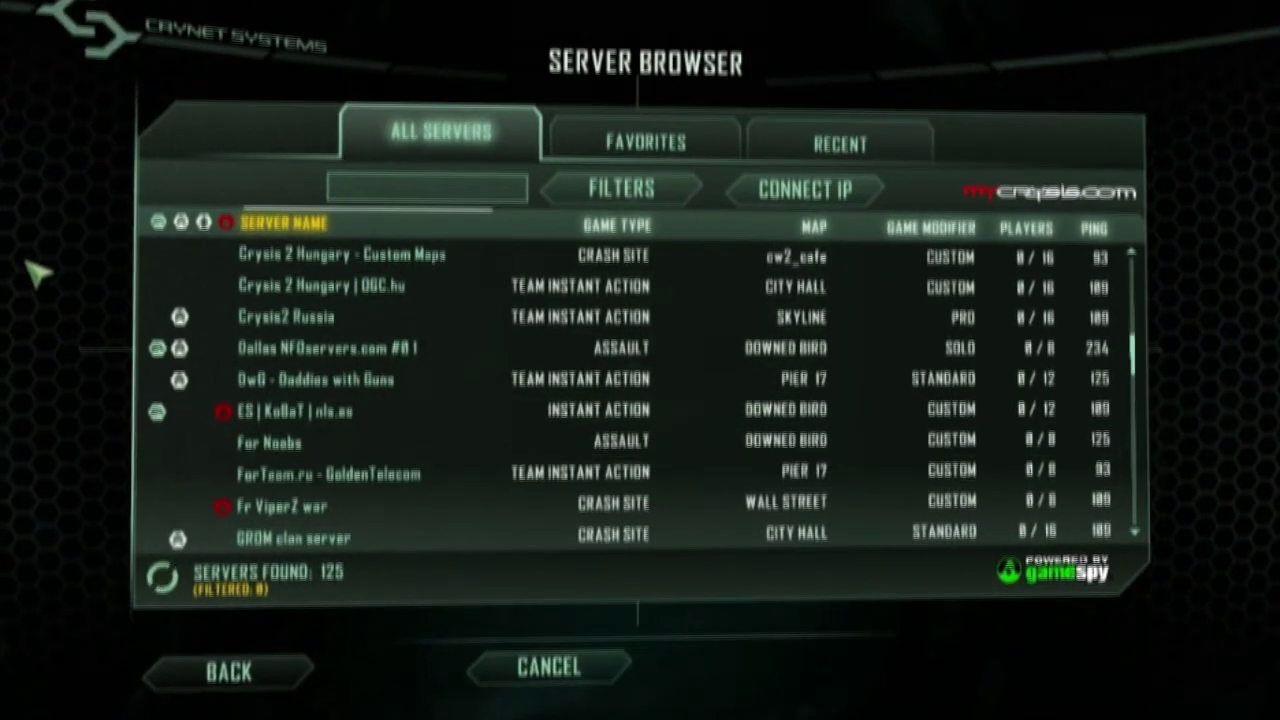
# - Join the For Noobs server and vote for the Wall Street Assault map in the lobby
pyautogui.click(290, 439)
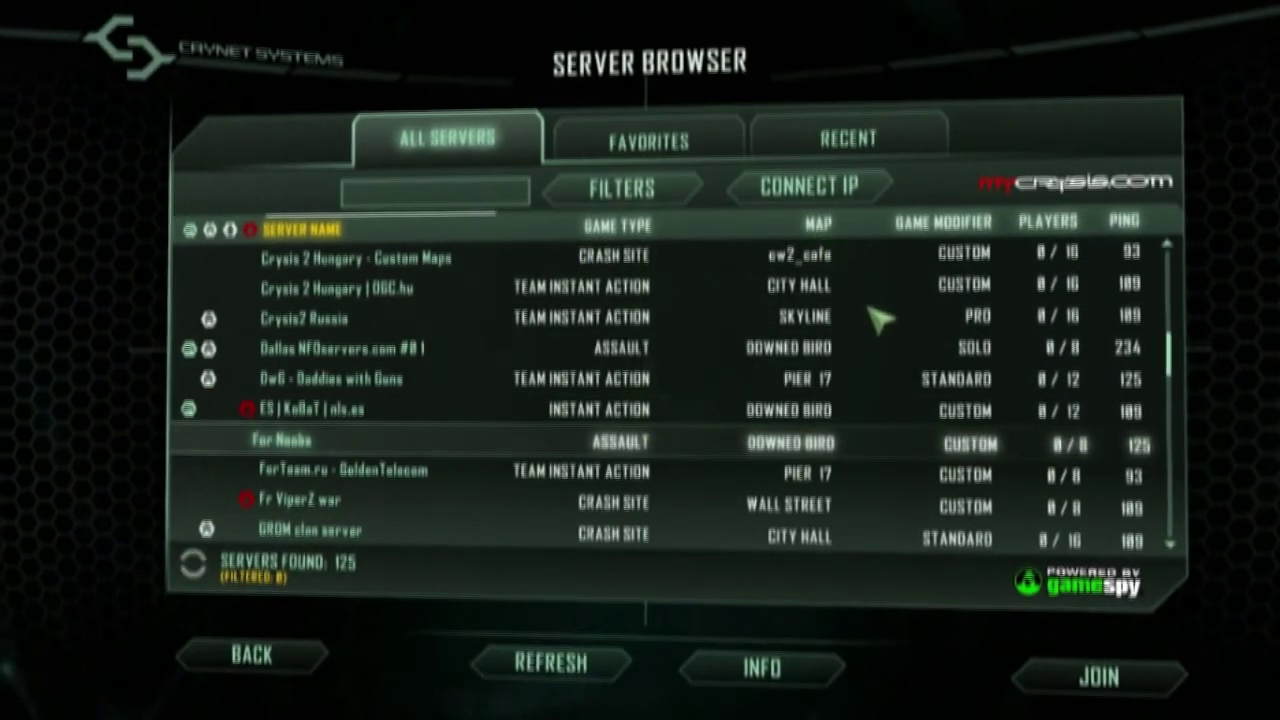
pyautogui.press('Return')
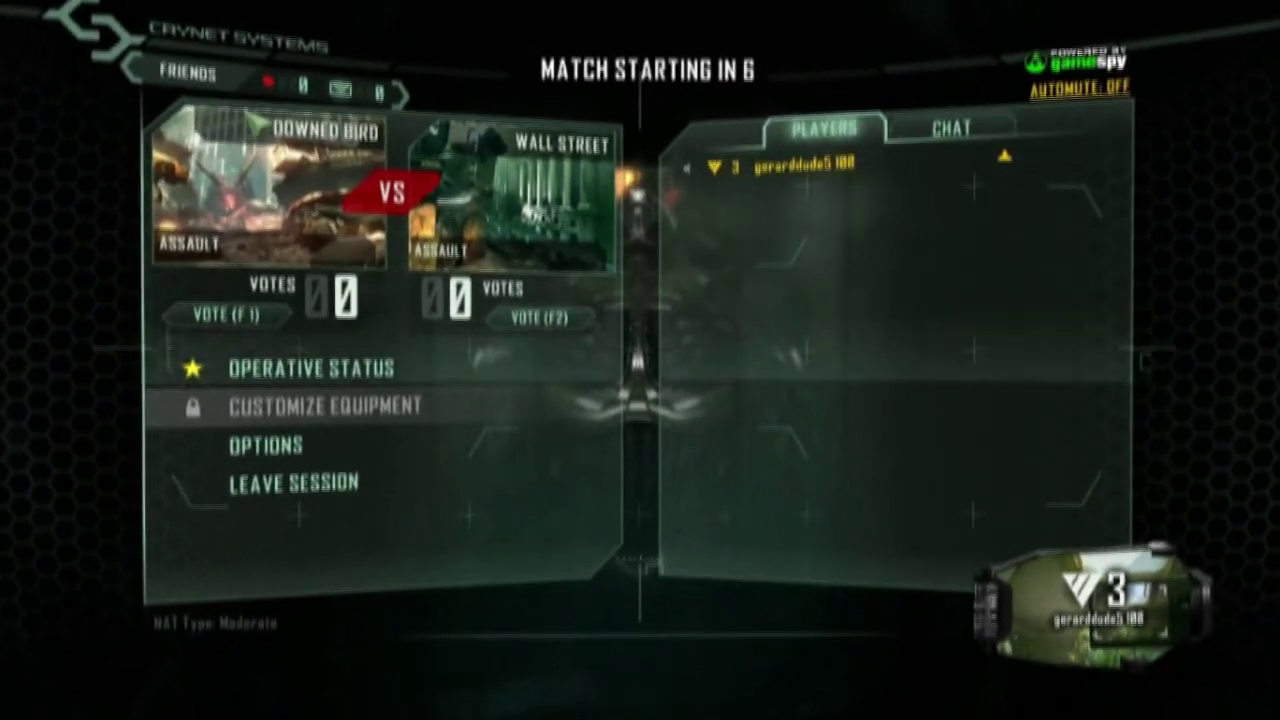
pyautogui.press('F2')
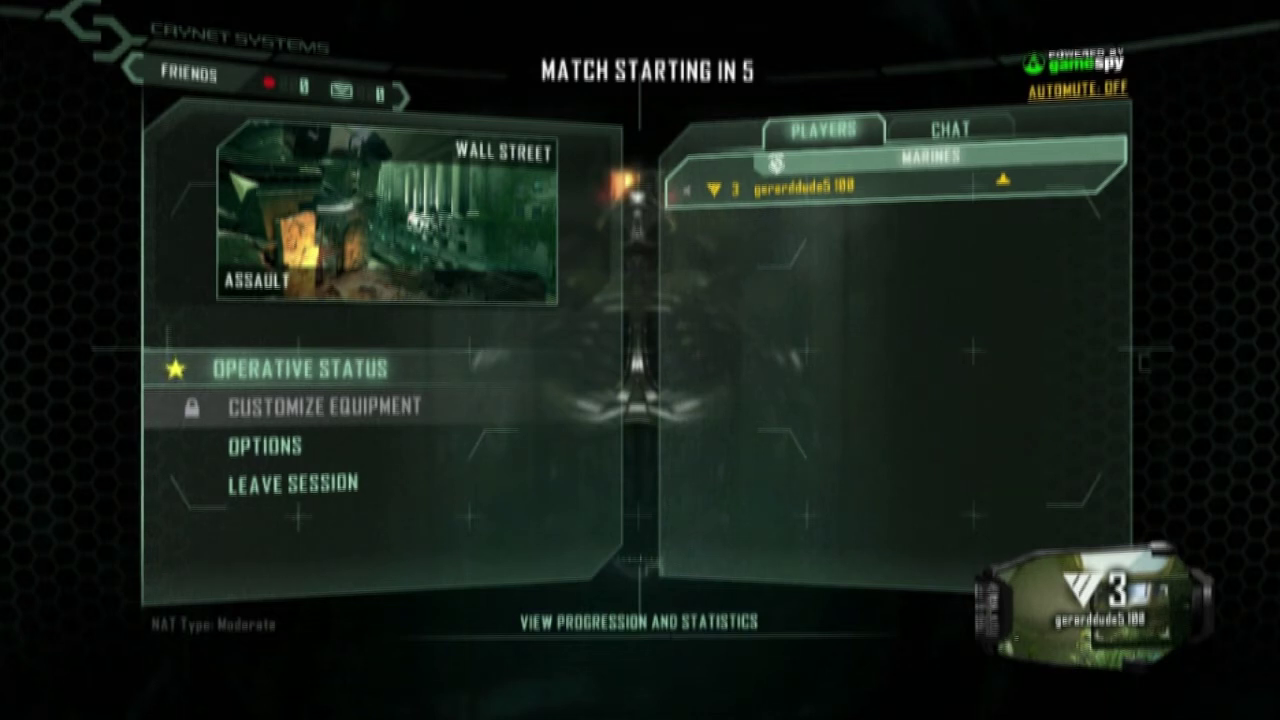